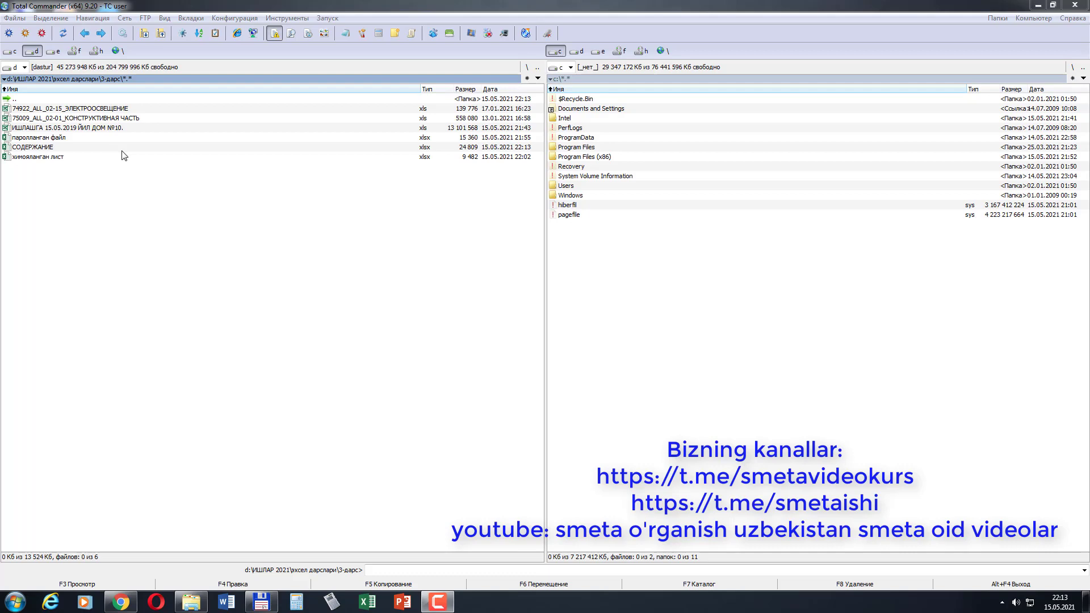
# Step: Open СОДЕРЖАНИЕ.xlsx from the 3-дарс folder in Total Commander so it loads in Excel
pyautogui.doubleClick(57, 150)
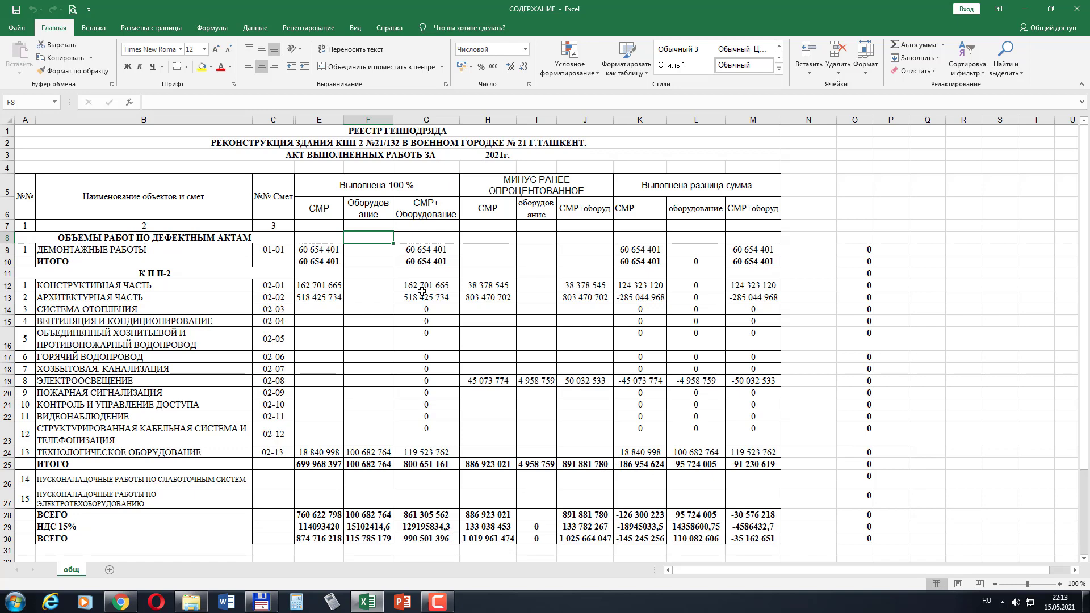
# Step: Look over the contractor register from cell F11 down to F33
pyautogui.click(369, 273)
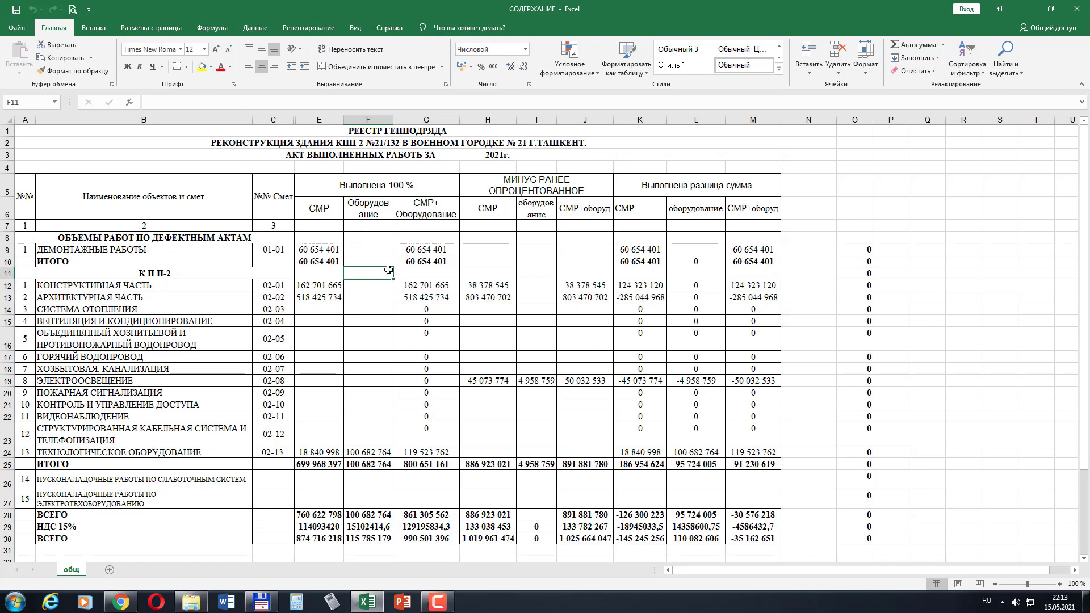
pyautogui.scroll(-3, 471, 322)
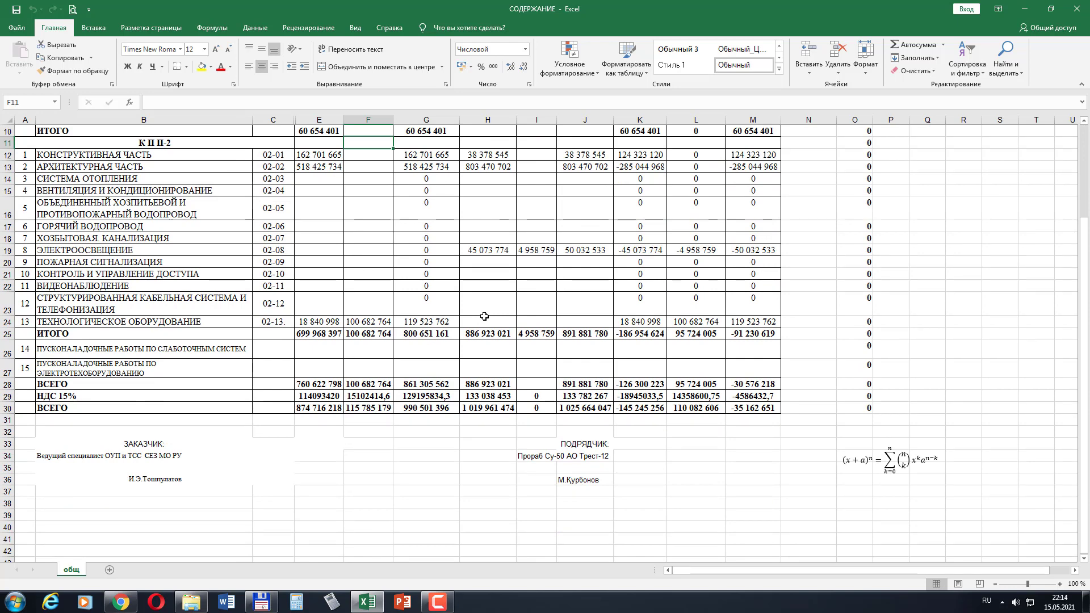
pyautogui.click(352, 420)
pyautogui.click(346, 450)
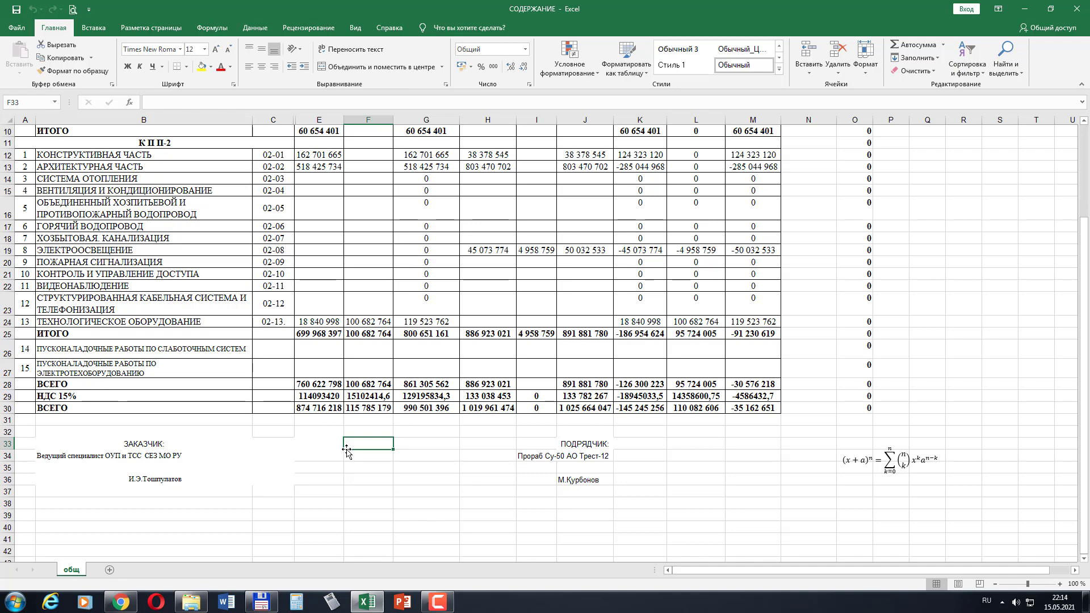
# Step: Select cell E39 by the signature block and bring up the Page Layout and Insert ribbons
pyautogui.scroll(2, 349, 437)
pyautogui.scroll(1, 352, 425)
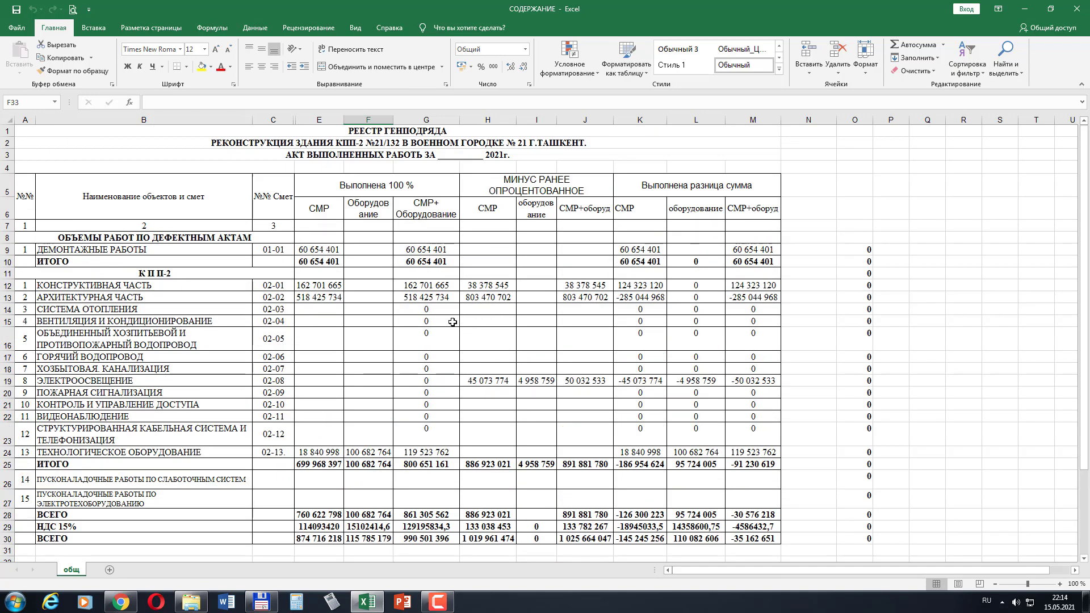
pyautogui.scroll(-6, 357, 411)
pyautogui.click(318, 396)
pyautogui.click(151, 27)
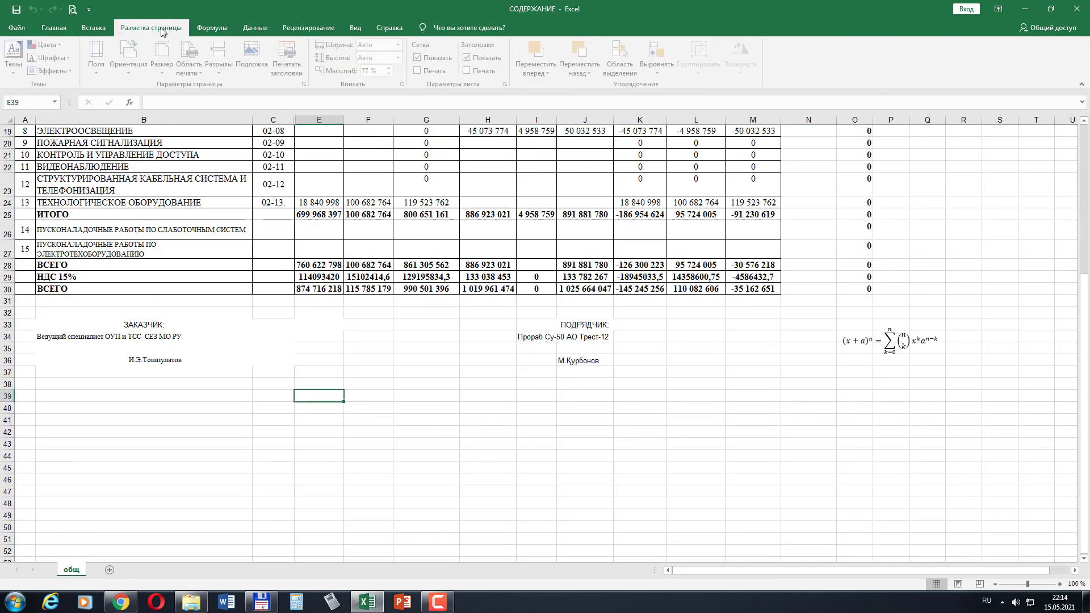
pyautogui.click(96, 30)
# Step: Insert a Простой блочный список SmartArt and label its blocks вава, вава, вава, вав, вава
pyautogui.click(182, 71)
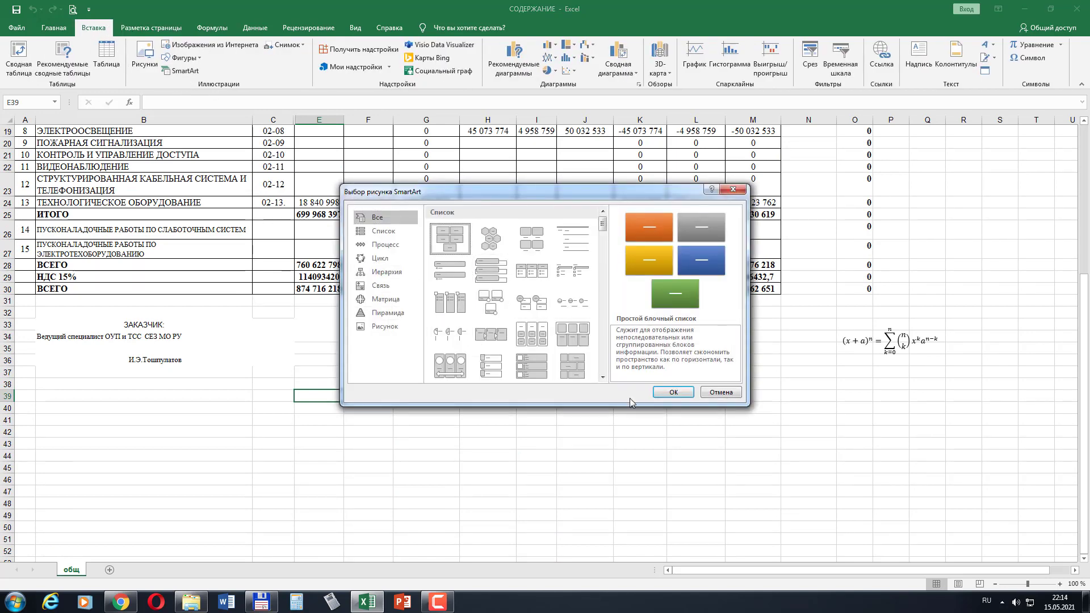
pyautogui.click(673, 392)
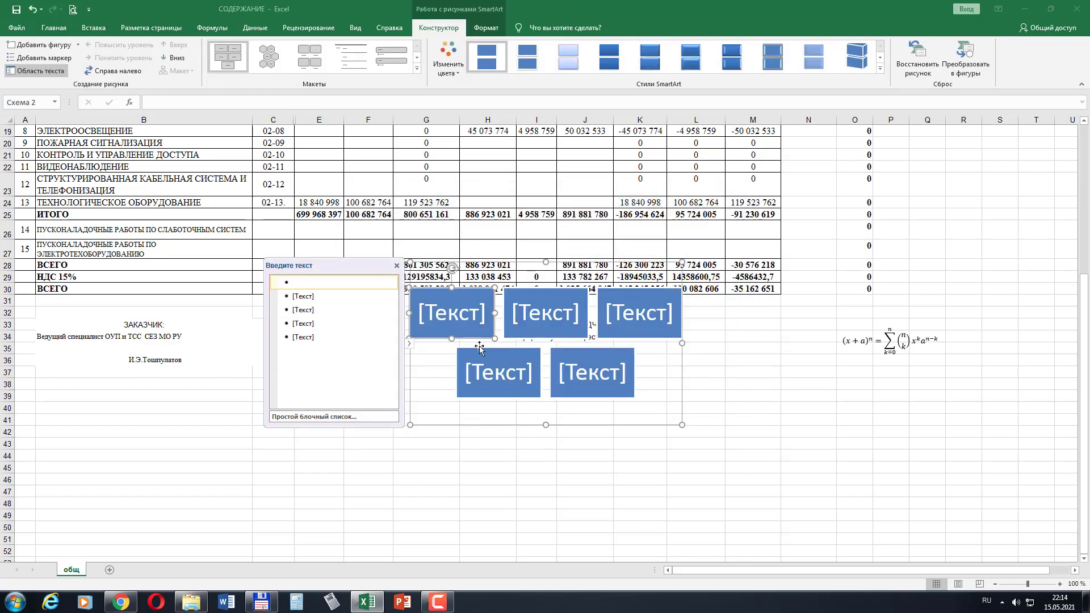
pyautogui.write('вава')
pyautogui.click(513, 318)
pyautogui.write('в')
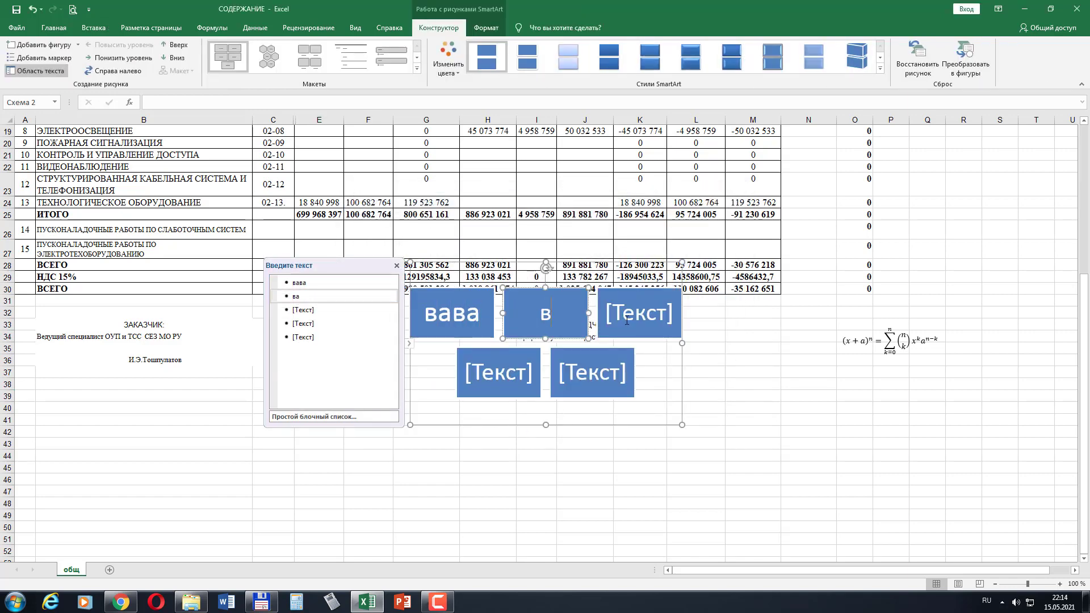
pyautogui.write('ава')
pyautogui.click(640, 326)
pyautogui.write('вава')
pyautogui.click(499, 372)
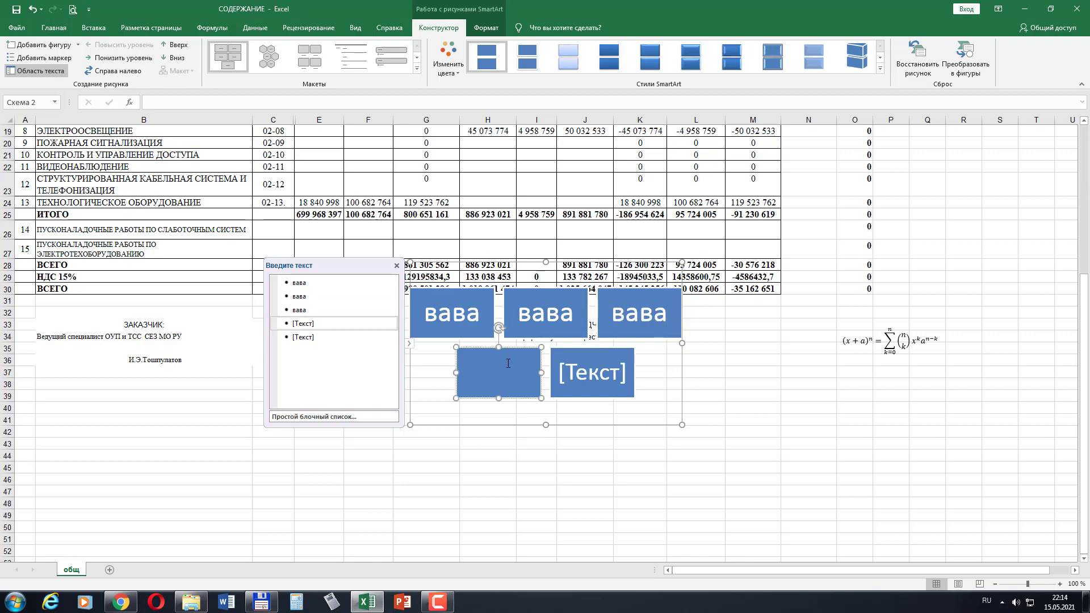
pyautogui.write('вав')
pyautogui.click(596, 369)
pyautogui.write('вав')
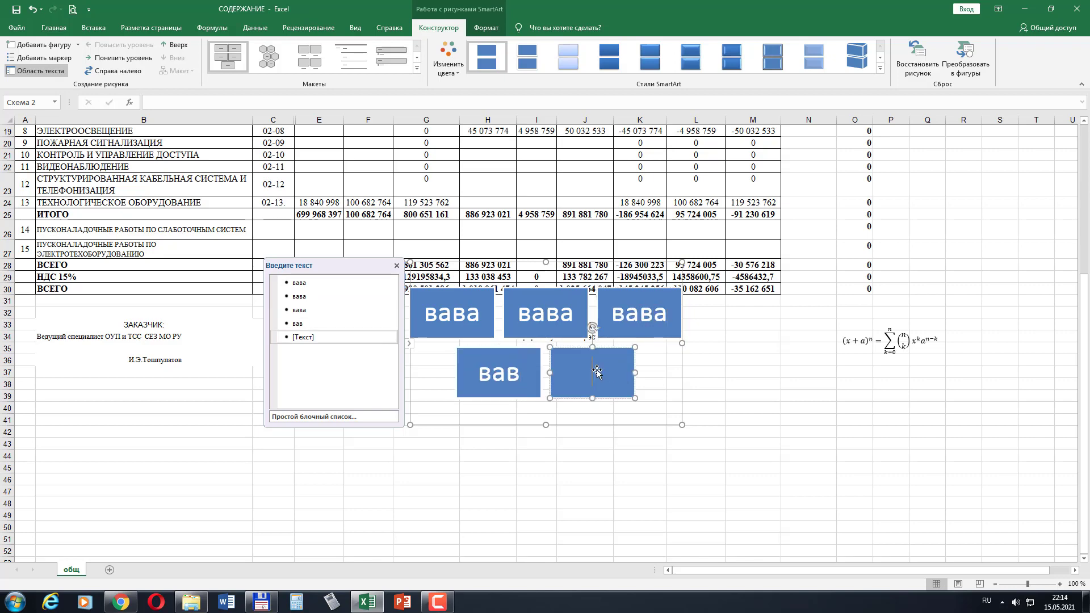
pyautogui.write('а')
pyautogui.click(529, 428)
pyautogui.click(244, 337)
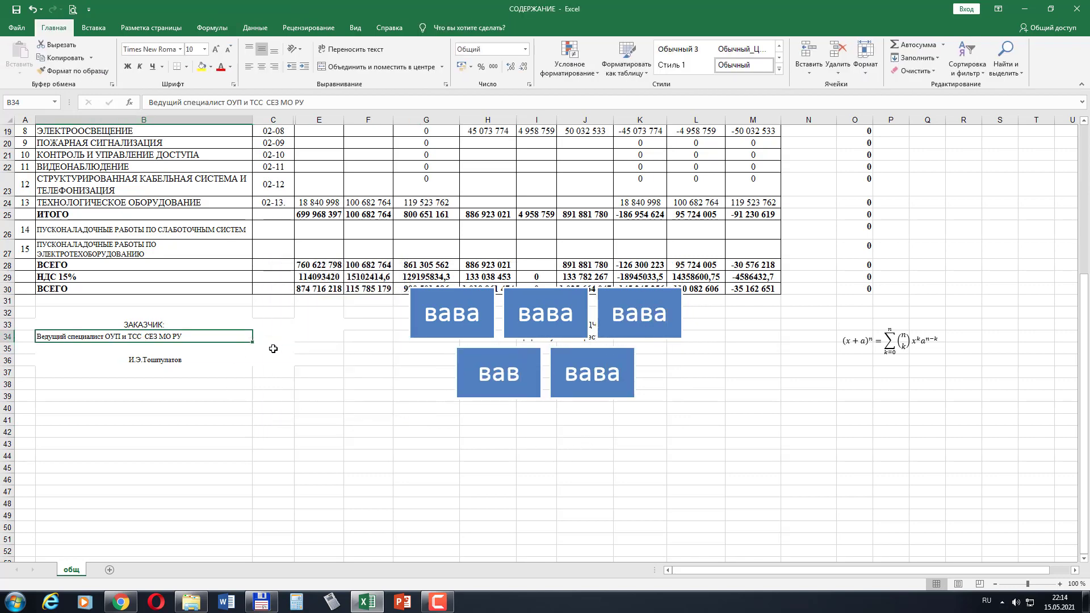
# Step: Try saving the workbook as Книга Excel 97-2003 and read through the compatibility checker's issues
pyautogui.click(304, 396)
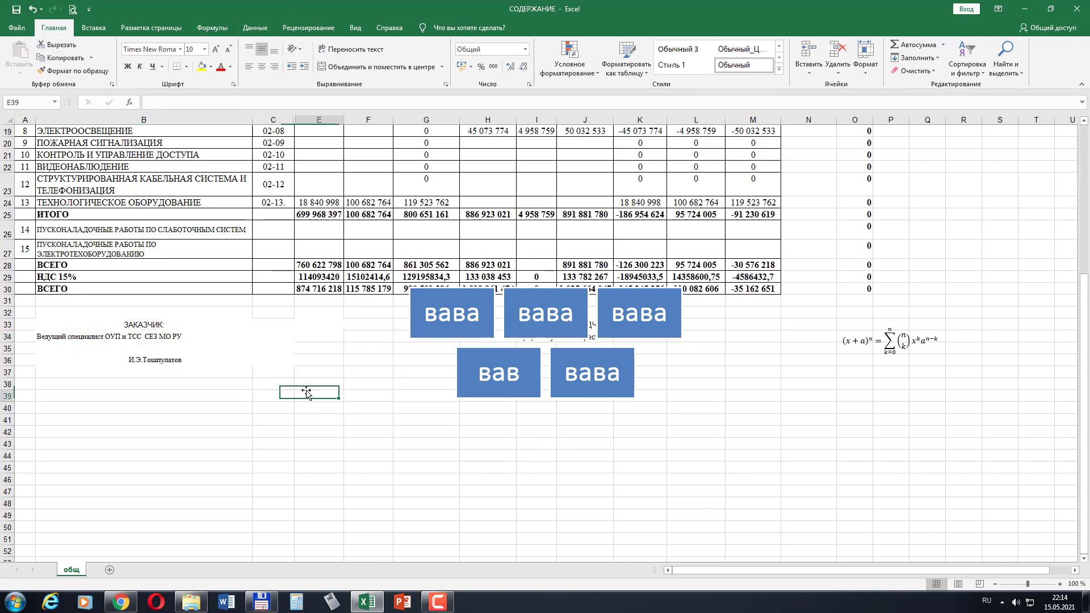
pyautogui.press('F12')
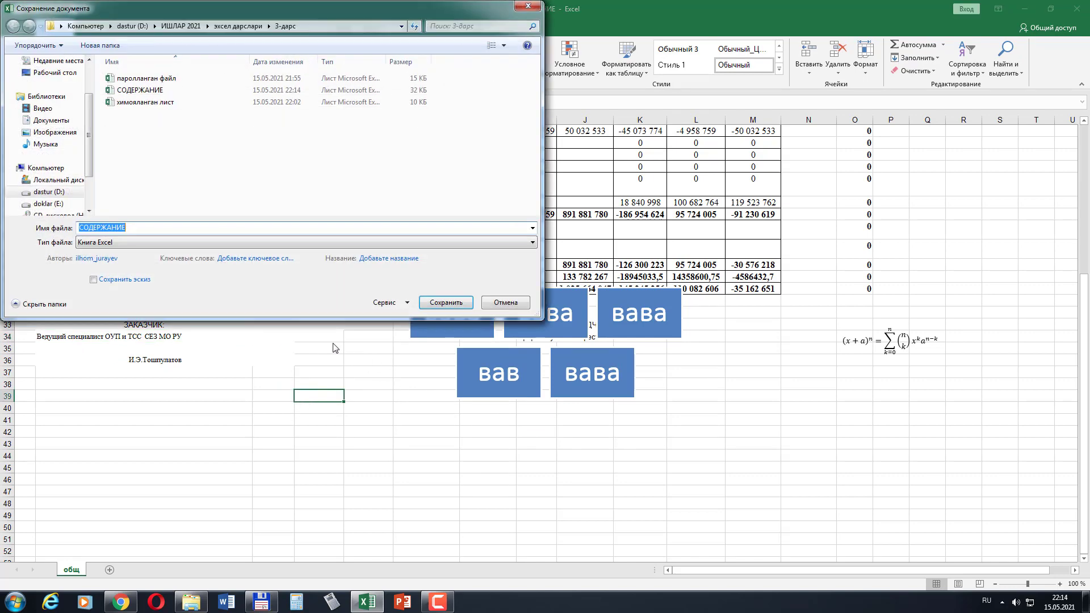
pyautogui.click(136, 243)
pyautogui.click(150, 279)
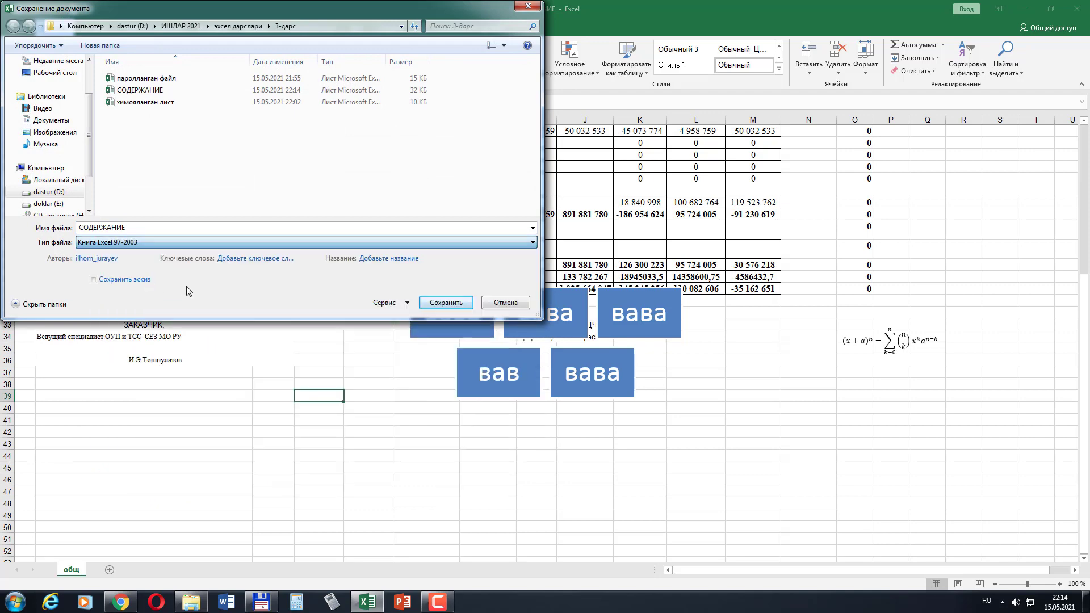
pyautogui.click(446, 303)
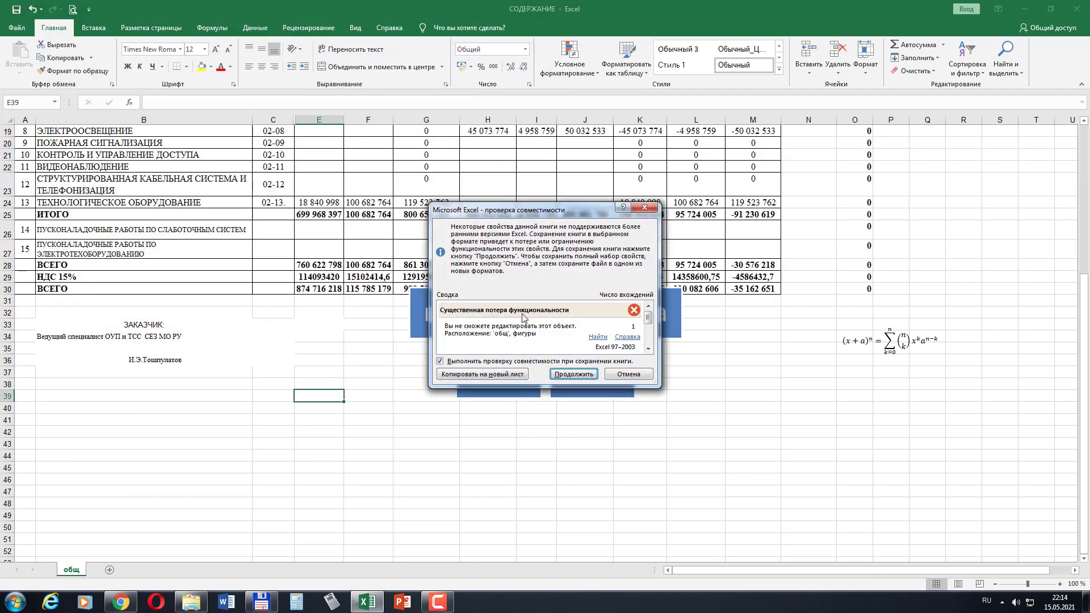
pyautogui.scroll(-1, 525, 323)
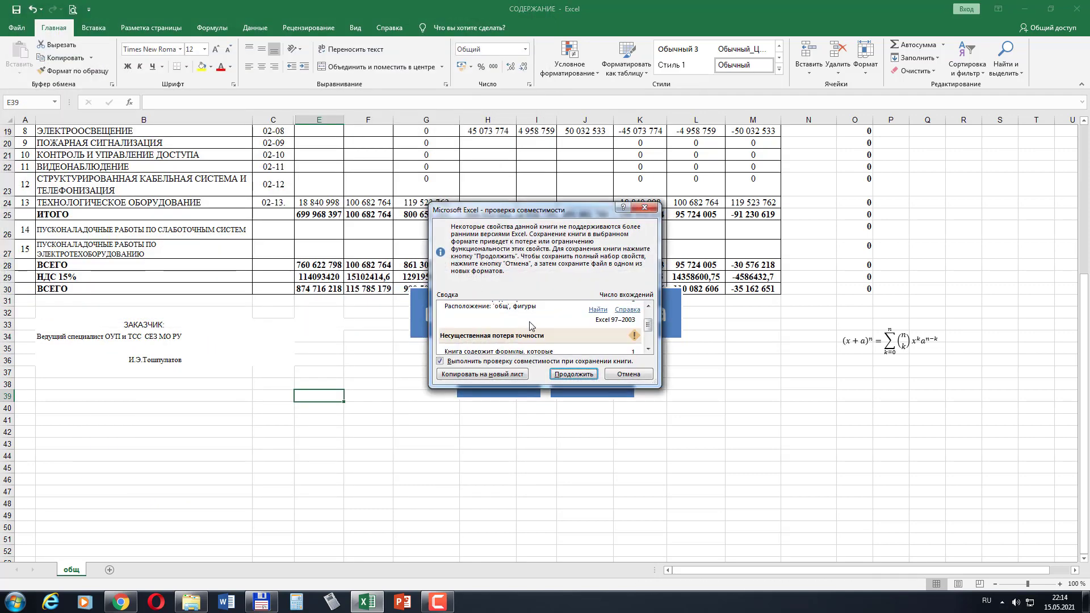
pyautogui.scroll(-1, 534, 326)
pyautogui.scroll(-1, 542, 328)
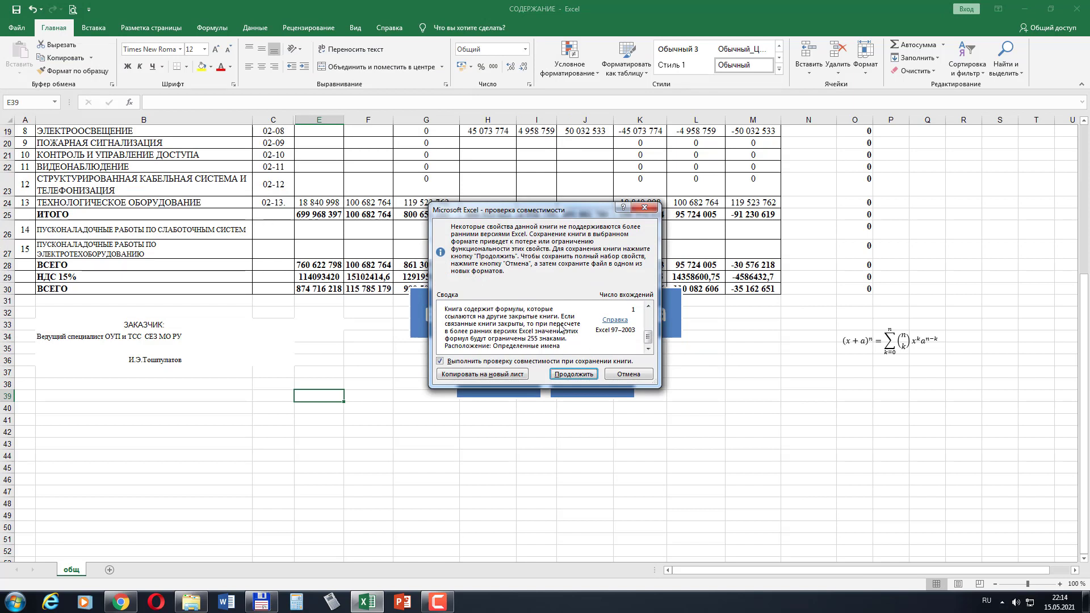
pyautogui.scroll(1, 543, 328)
pyautogui.scroll(2, 551, 329)
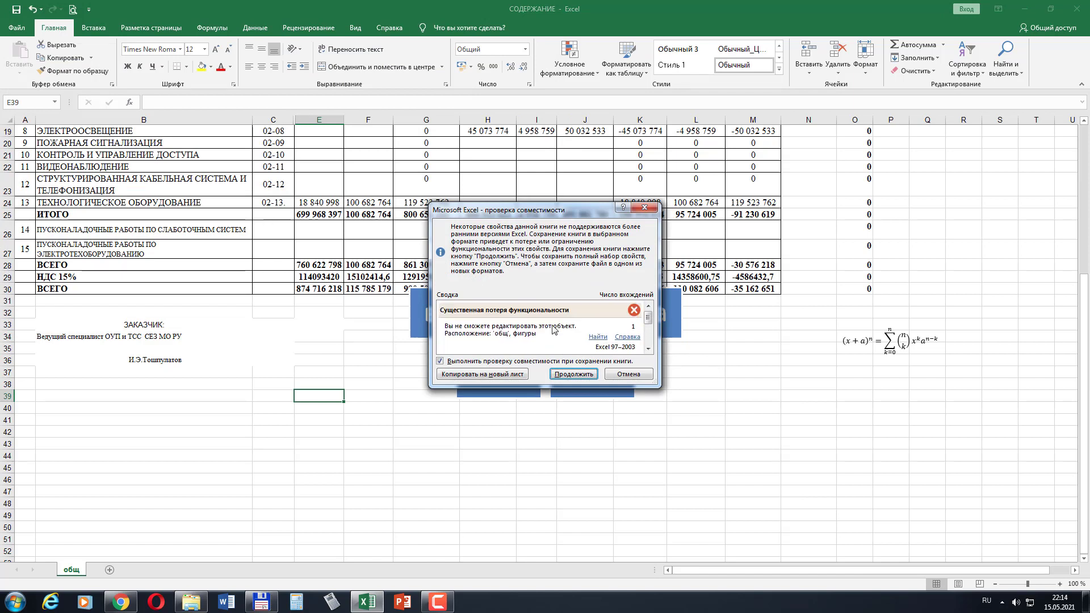
pyautogui.scroll(-1, 577, 327)
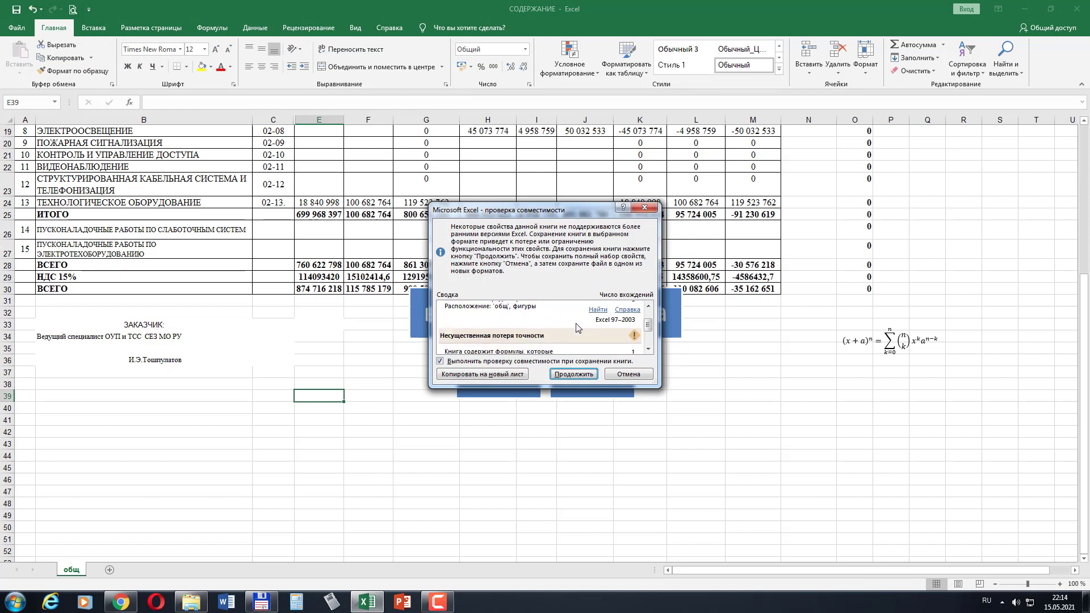
pyautogui.scroll(-1, 579, 328)
pyautogui.scroll(-1, 579, 332)
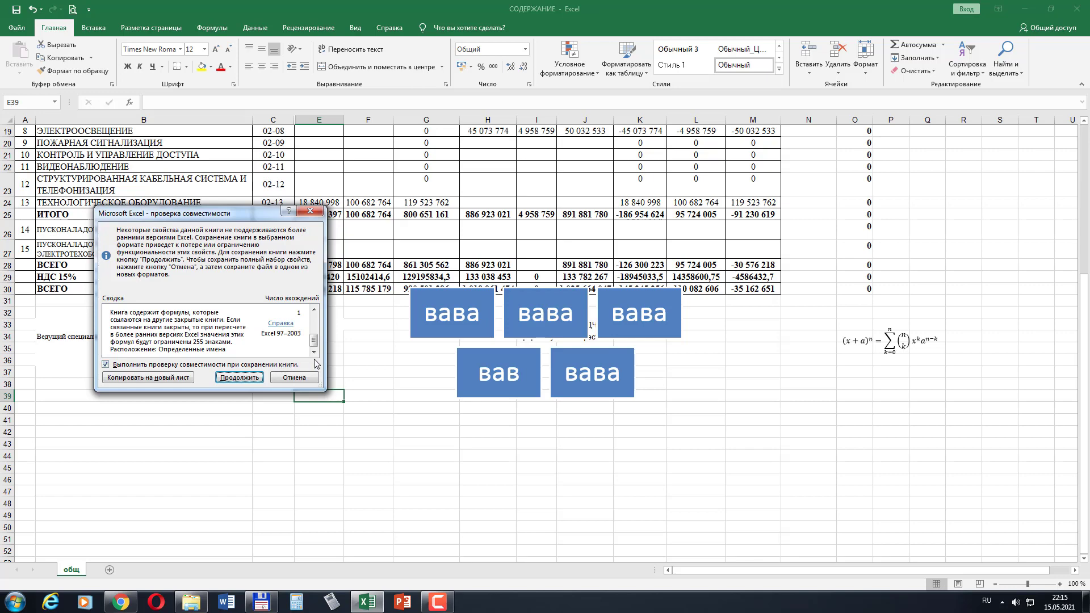
# Step: Back out of the 97-2003 save, restoring the Excel Workbook format, and close СОДЕРЖАНИЕ
pyautogui.click(309, 377)
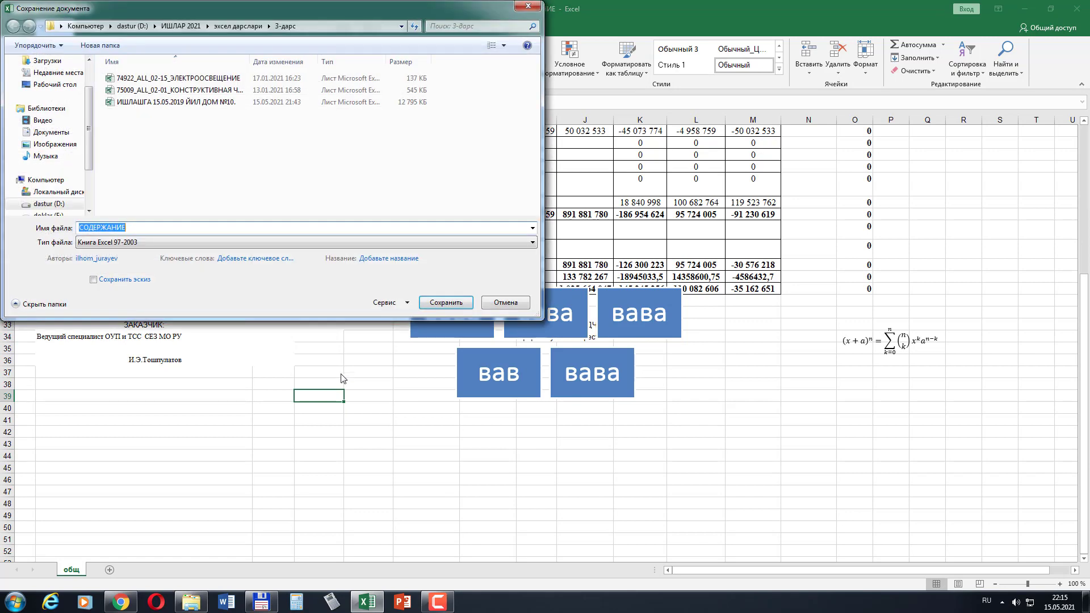
pyautogui.click(211, 243)
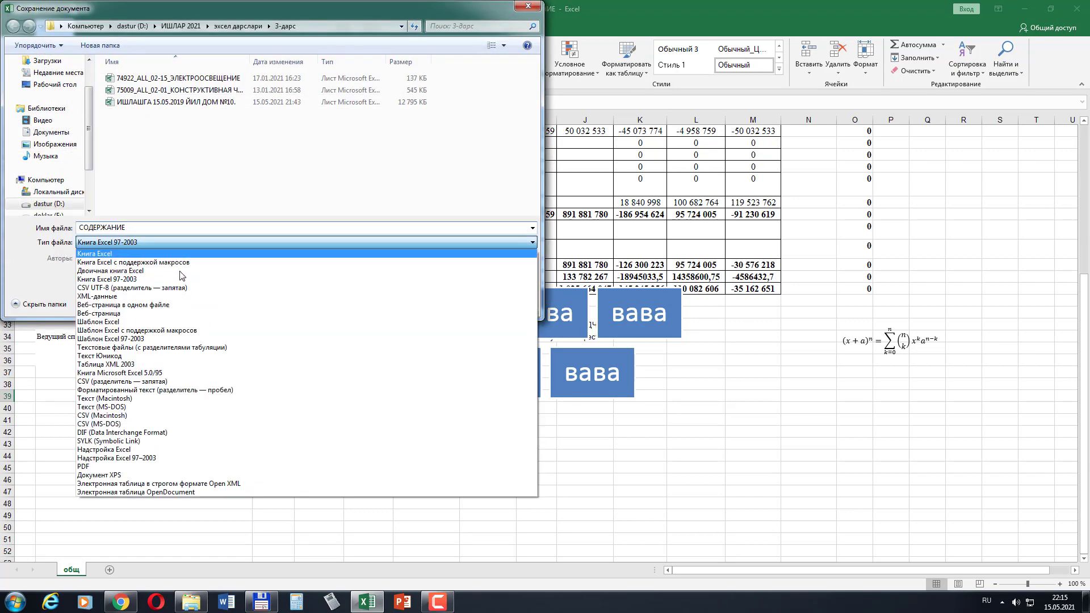
pyautogui.click(147, 254)
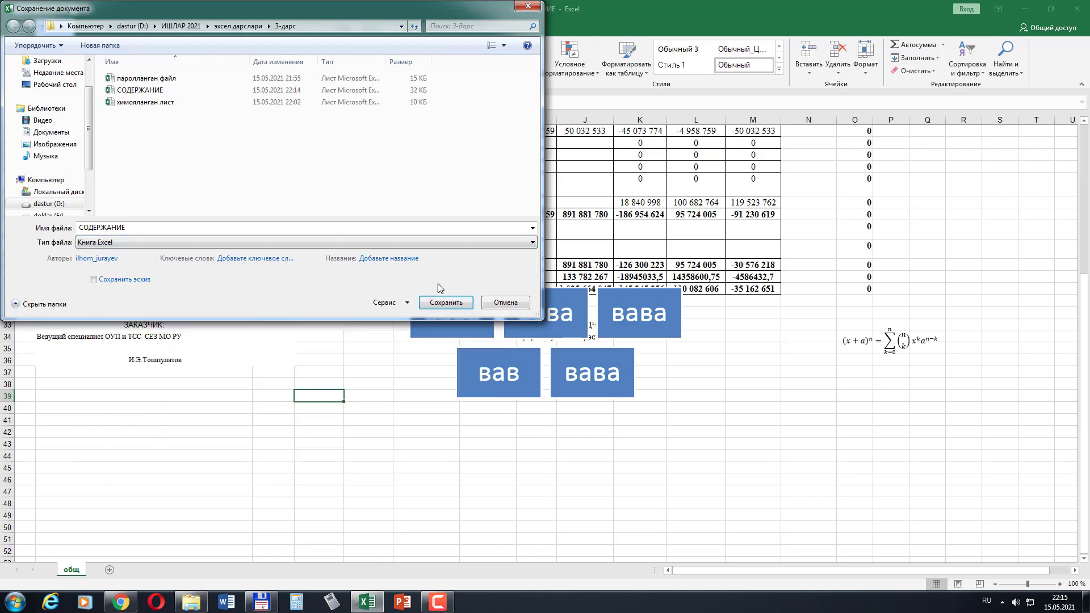
pyautogui.click(497, 302)
pyautogui.click(1076, 10)
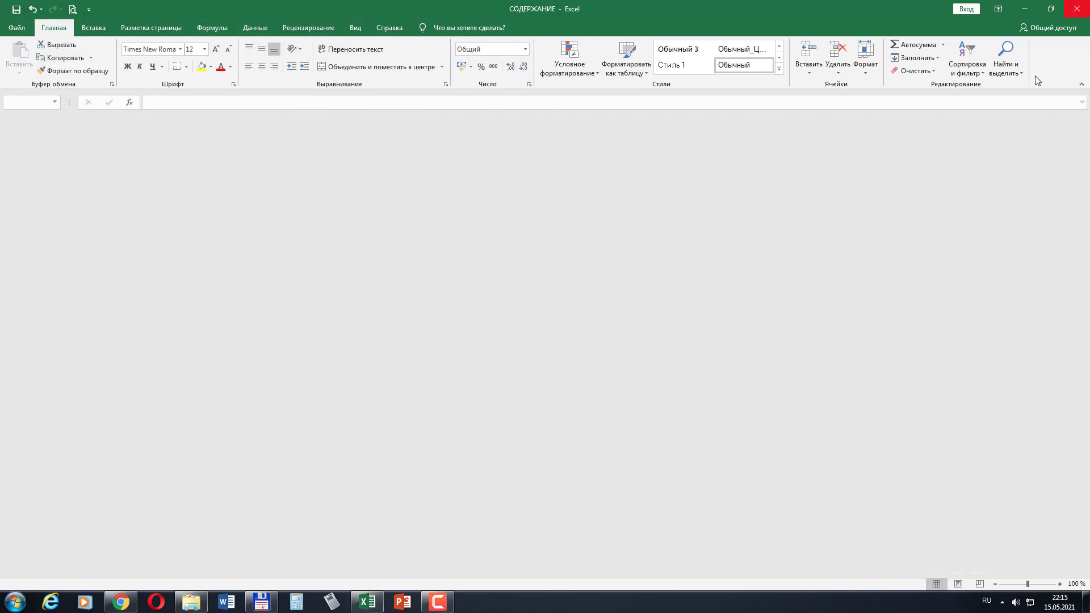
# Step: Open 74922_ALL_02-15_ЭЛЕКТРООСВЕЩЕНИЕ.xls, scroll its LRV sheet, and view its Сведения page in Protected View
pyautogui.doubleClick(57, 108)
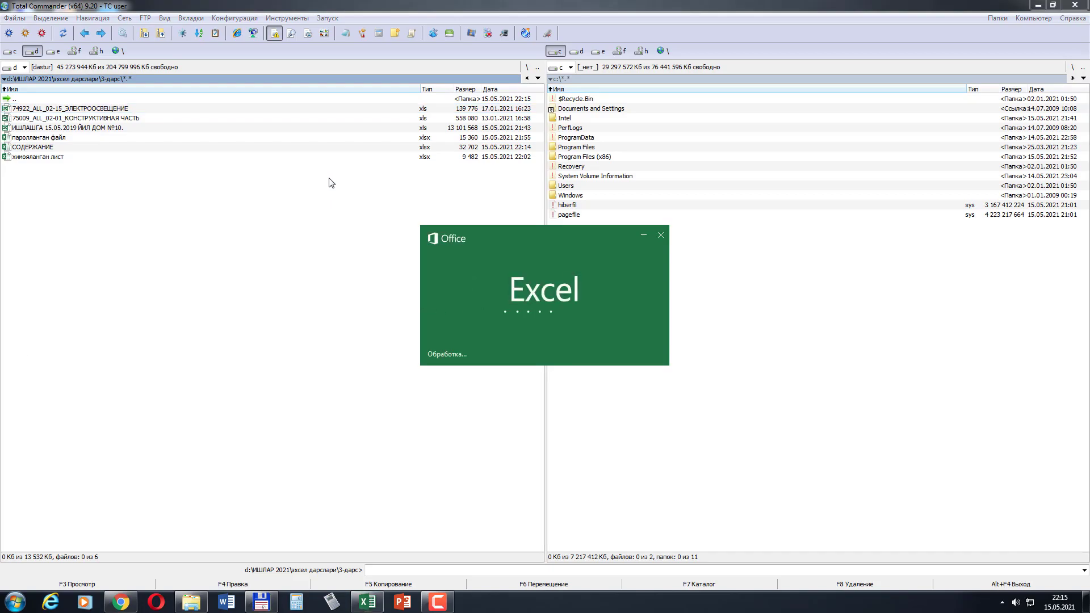
pyautogui.scroll(-5, 397, 170)
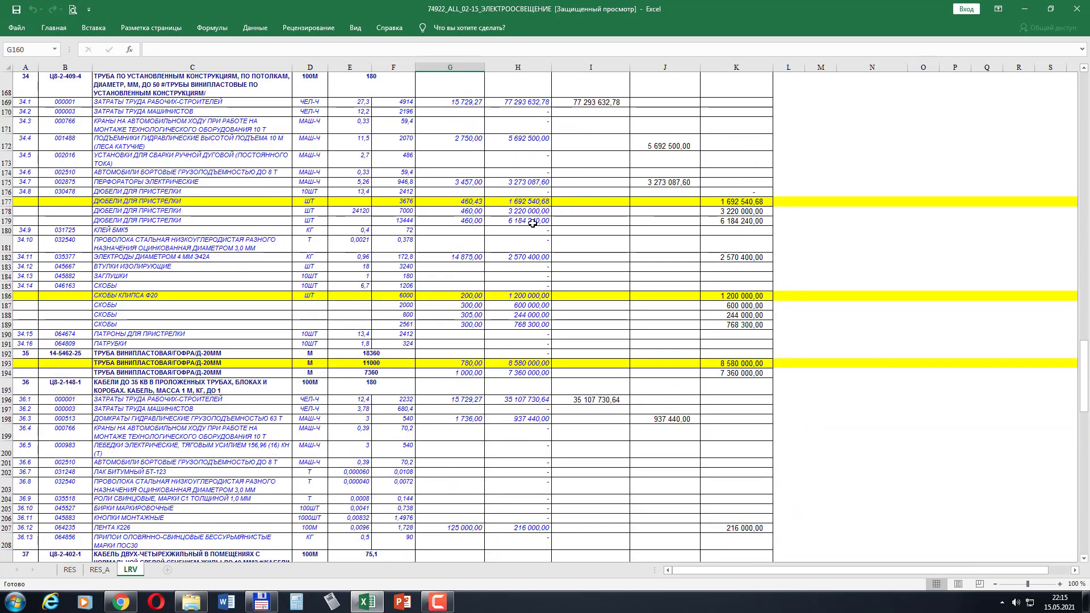
pyautogui.scroll(7, 482, 171)
pyautogui.scroll(7, 486, 131)
pyautogui.scroll(4, 486, 130)
pyautogui.scroll(3, 486, 130)
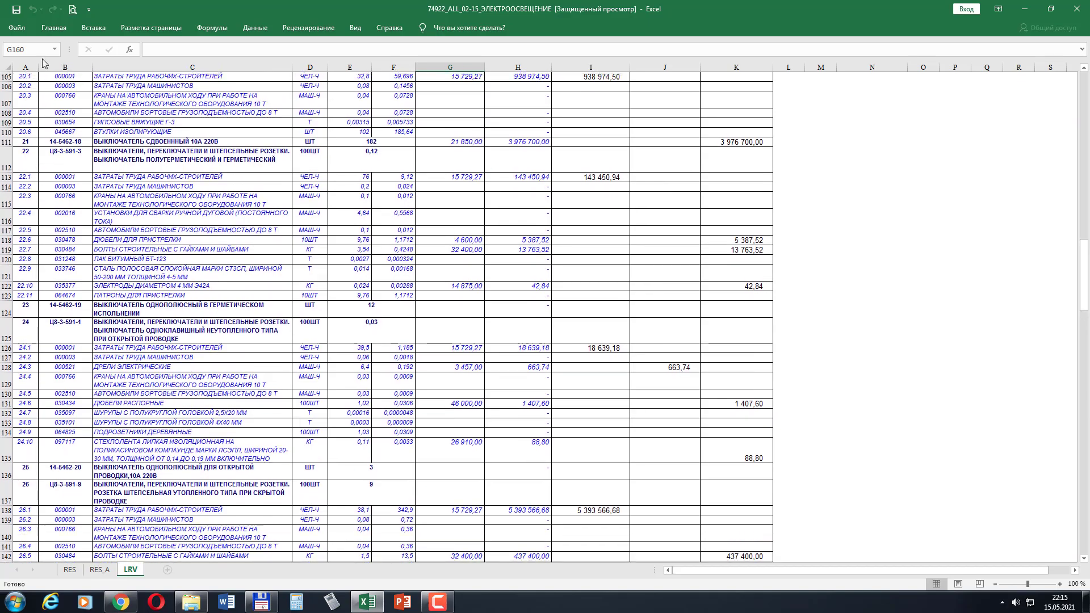
pyautogui.click(16, 28)
pyautogui.click(30, 55)
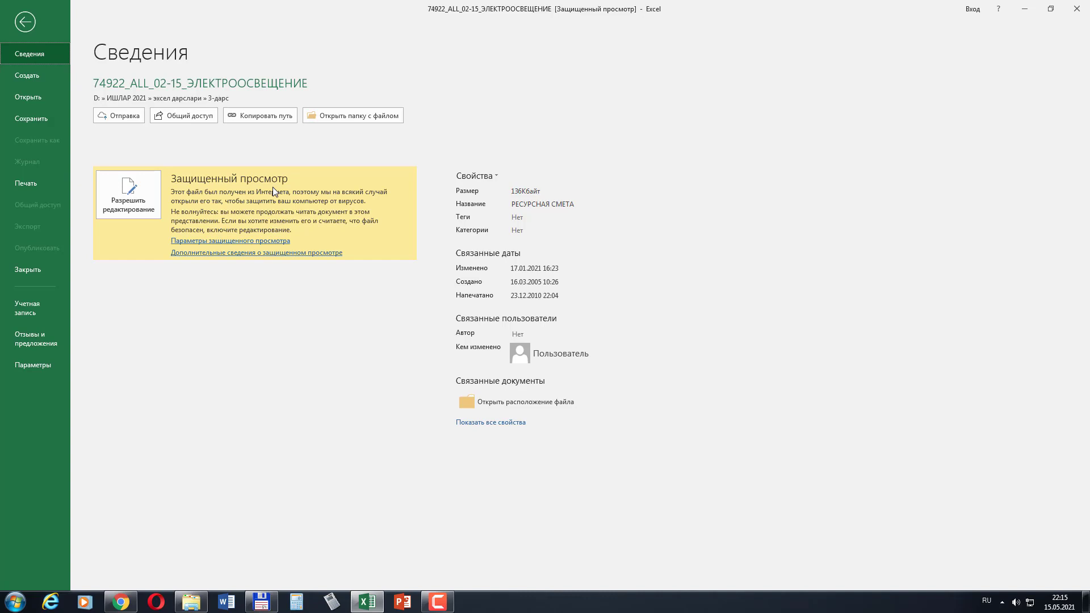
# Step: Allow saving the protected 74922 workbook and save it as .xls with future compatibility checks turned off
pyautogui.click(141, 204)
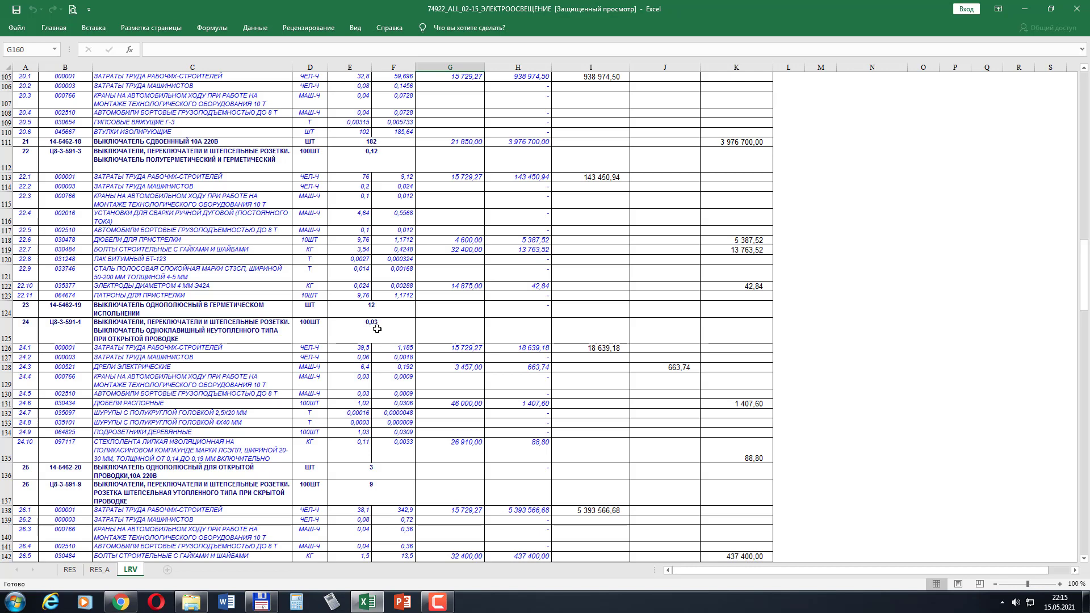
pyautogui.hotkey('ctrl', 's')
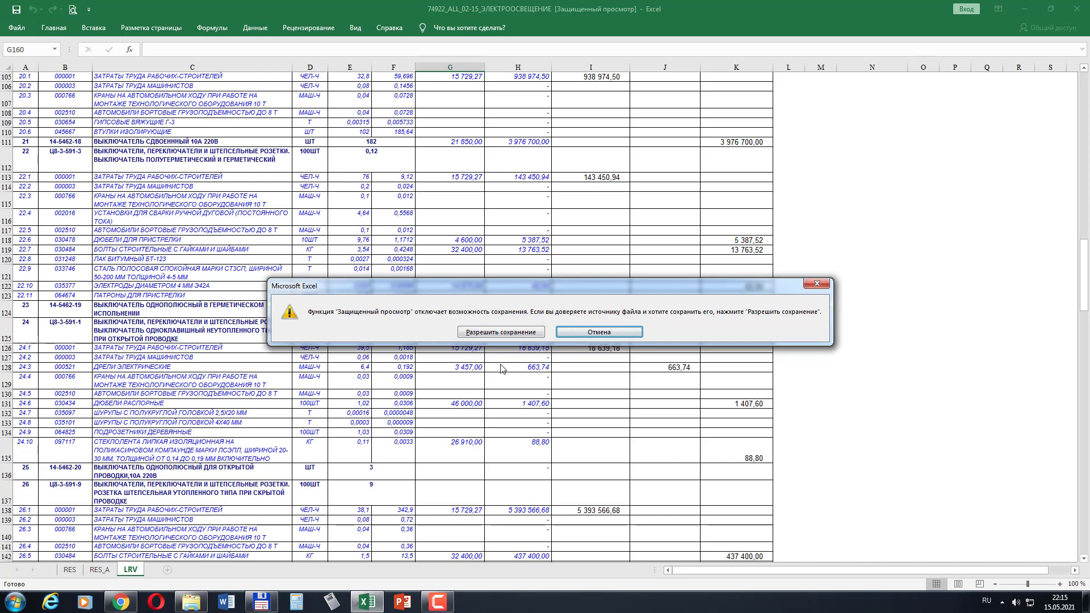
pyautogui.press('p')
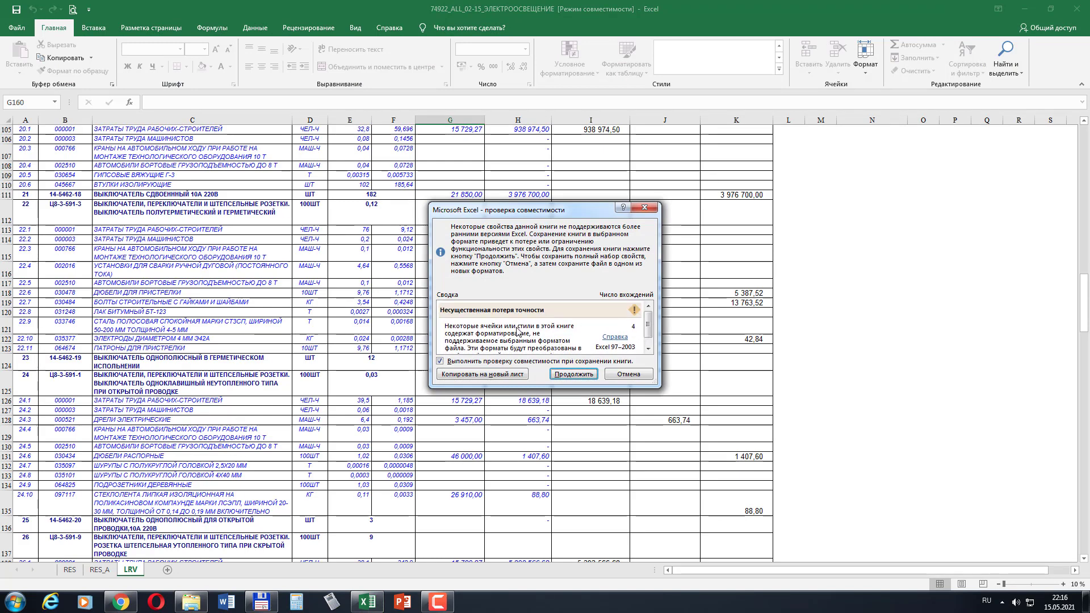
pyautogui.scroll(-1, 565, 338)
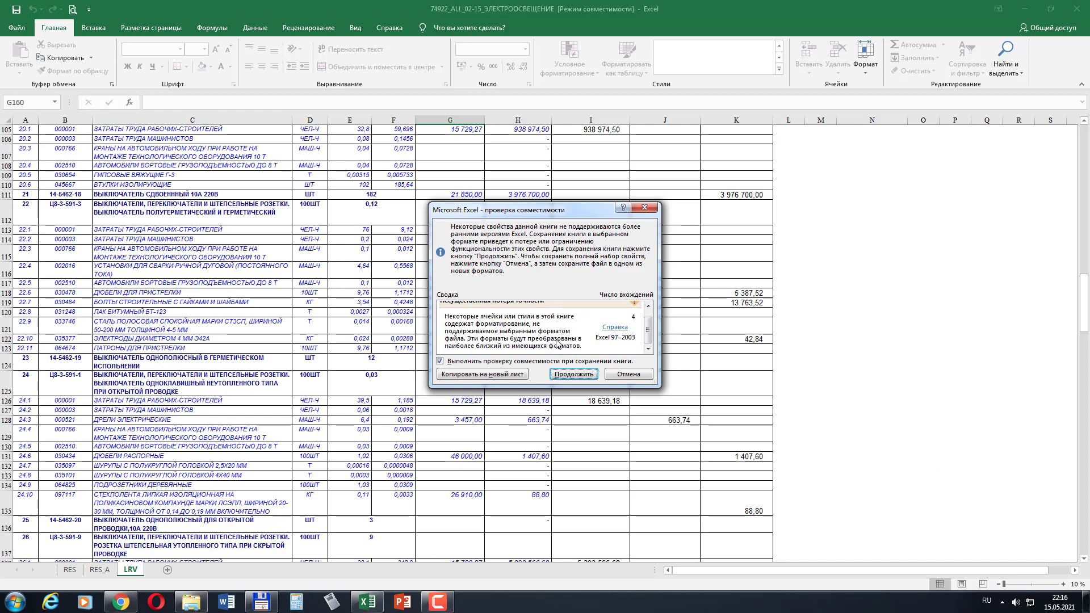
pyautogui.click(518, 362)
pyautogui.click(572, 374)
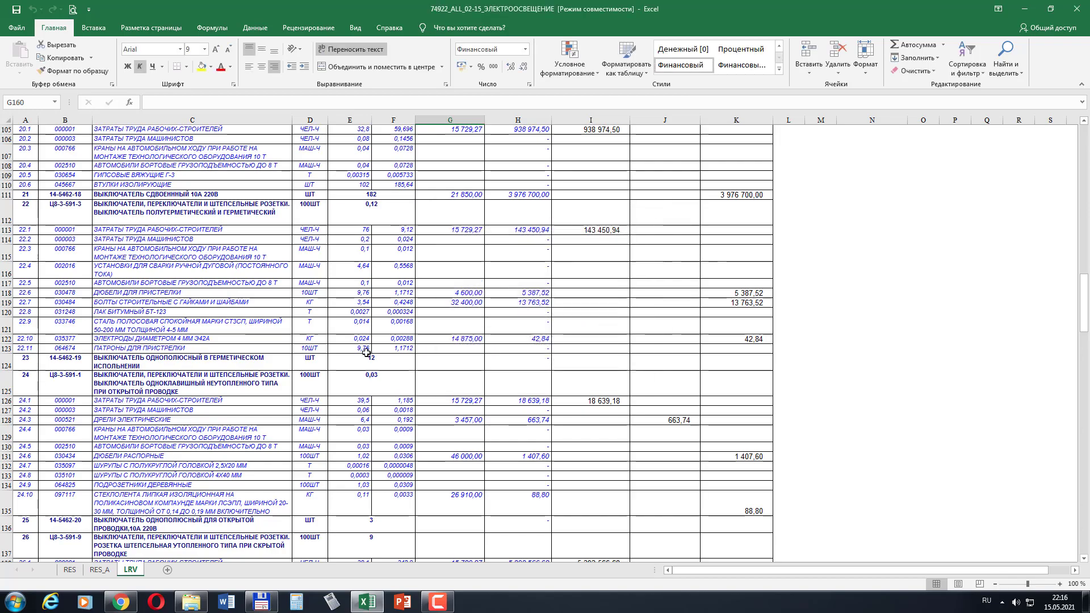
# Step: Select cell D117 and scroll back up the LRV sheet
pyautogui.click(315, 284)
pyautogui.scroll(4, 318, 285)
pyautogui.scroll(4, 329, 289)
pyautogui.scroll(4, 341, 292)
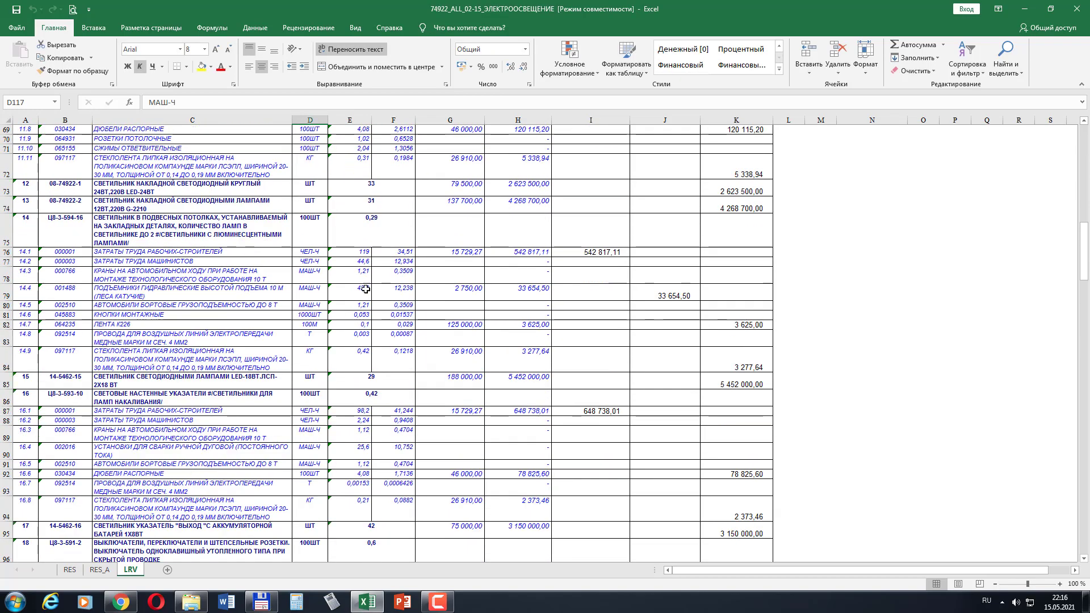
pyautogui.scroll(5, 347, 293)
# Step: Try opening 75009_ALL_02-01_КОНСТРУКТИВНАЯ ЧАСТЬ.xls from Total Commander and dismiss both access errors
pyautogui.click(1024, 9)
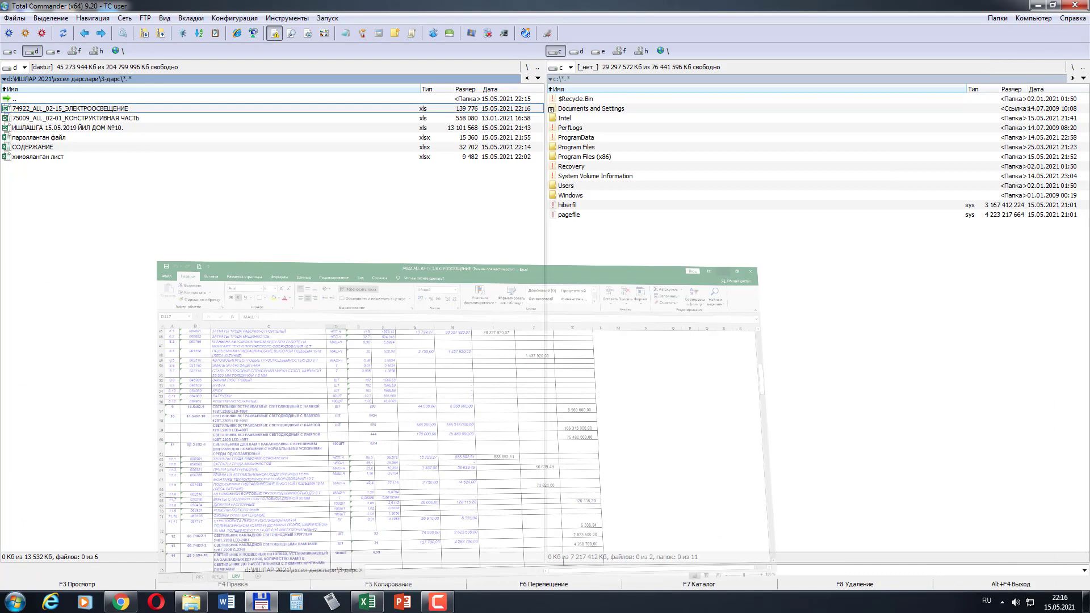
pyautogui.click(151, 118)
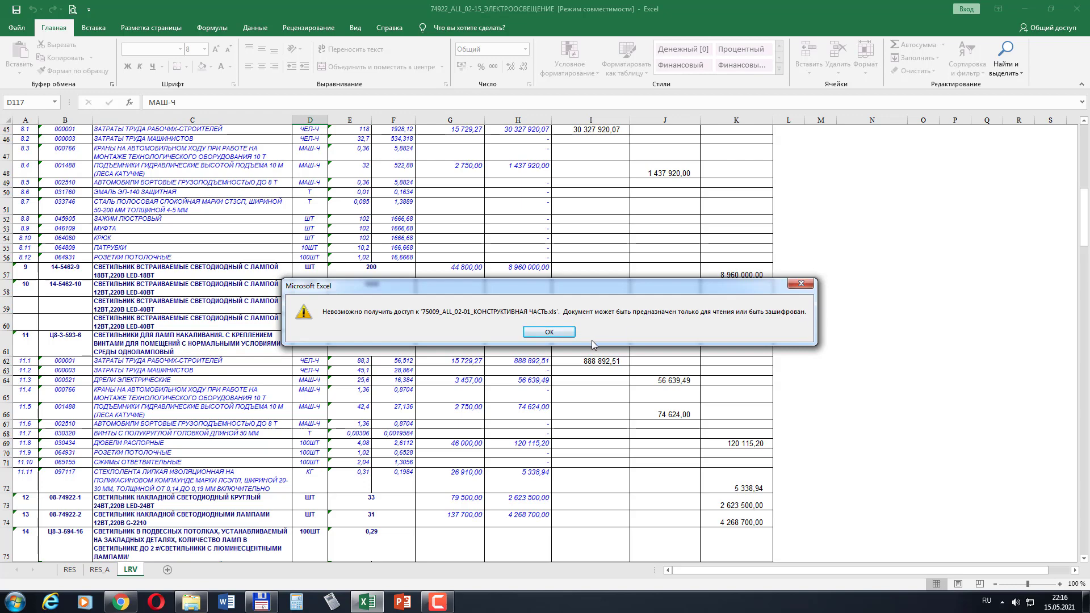
pyautogui.click(563, 333)
pyautogui.click(550, 332)
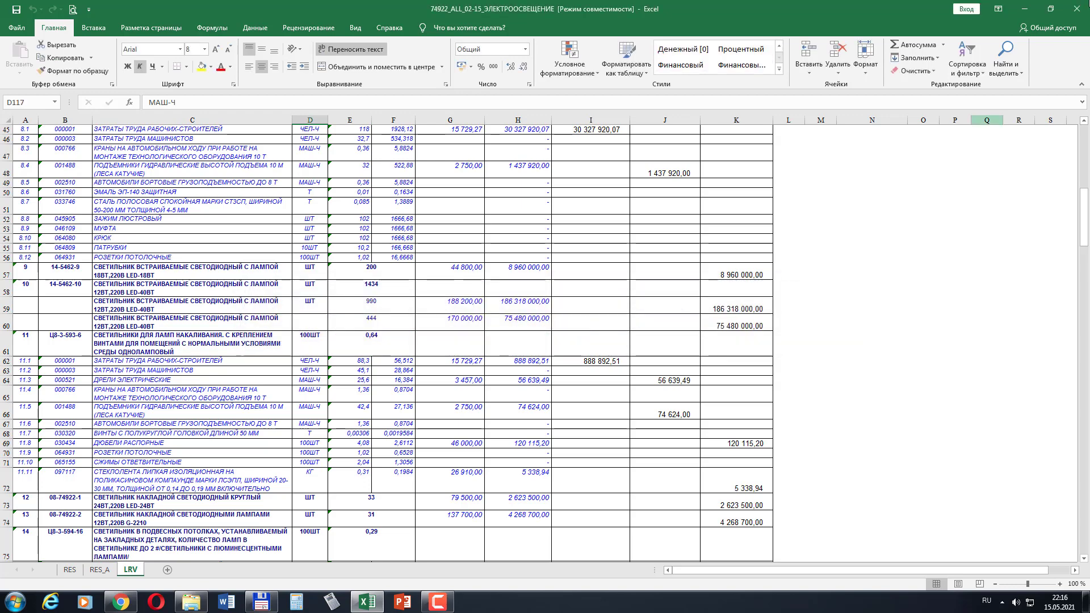
pyautogui.click(1024, 9)
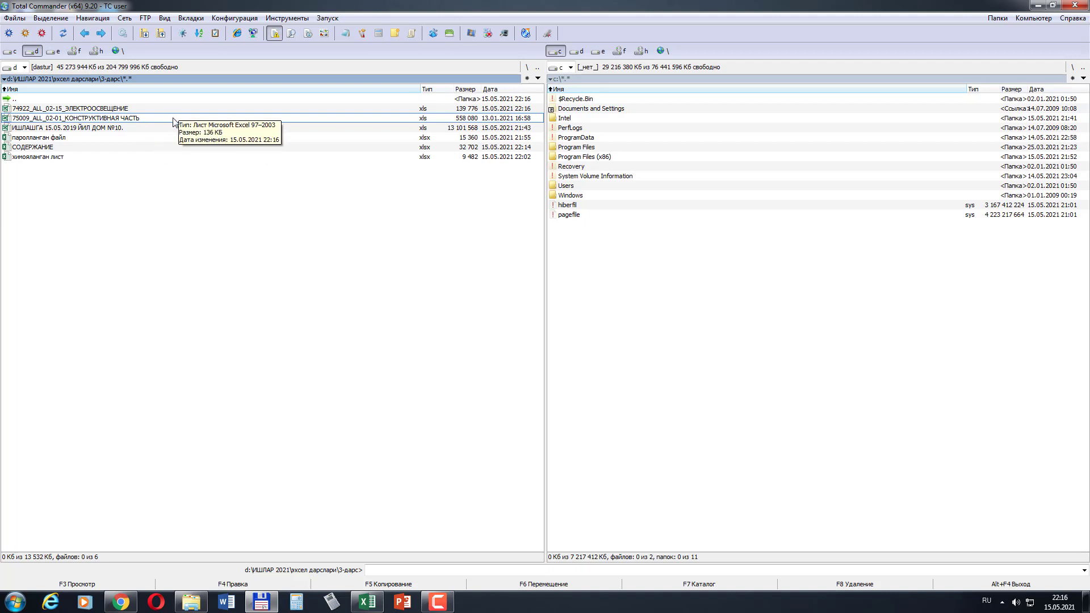
# Step: Inspect the 75009 file's Безопасность tab and advanced permission settings in its Properties
pyautogui.rightClick(169, 119)
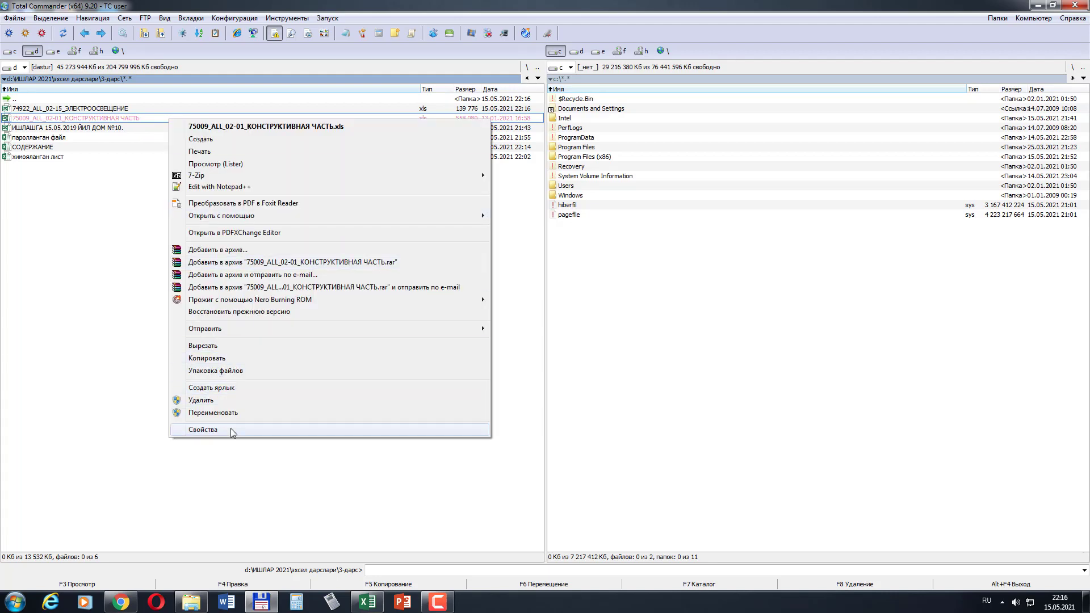
pyautogui.click(232, 430)
pyautogui.click(228, 143)
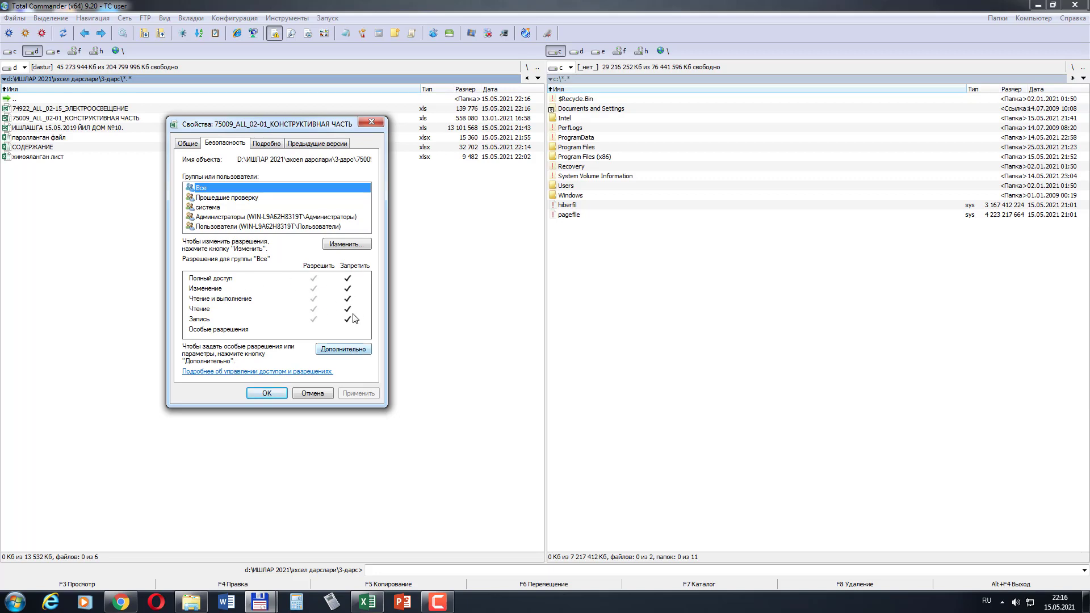
pyautogui.click(353, 351)
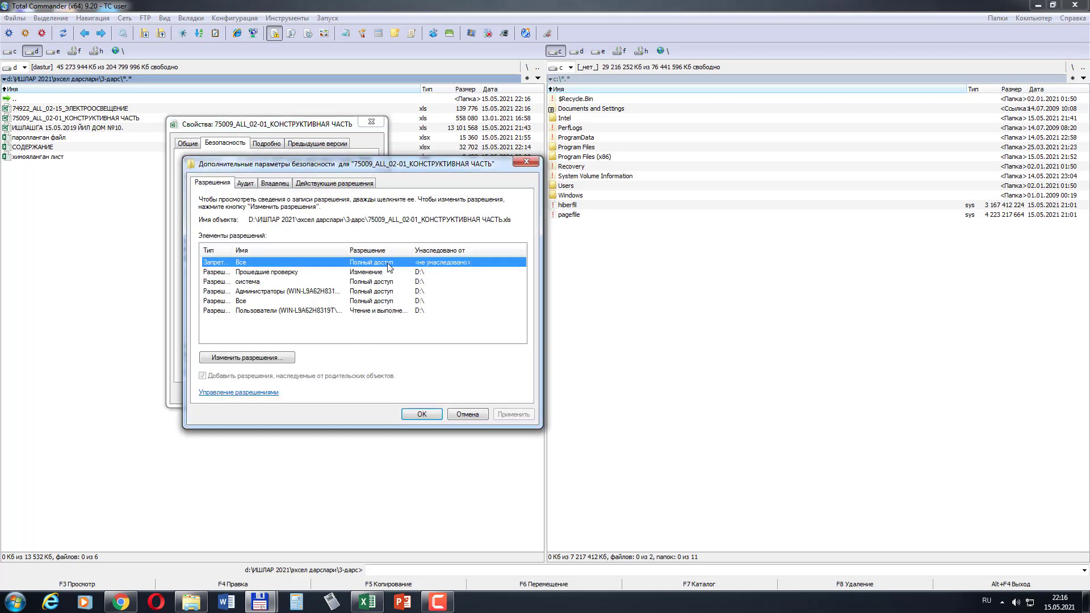
pyautogui.click(278, 358)
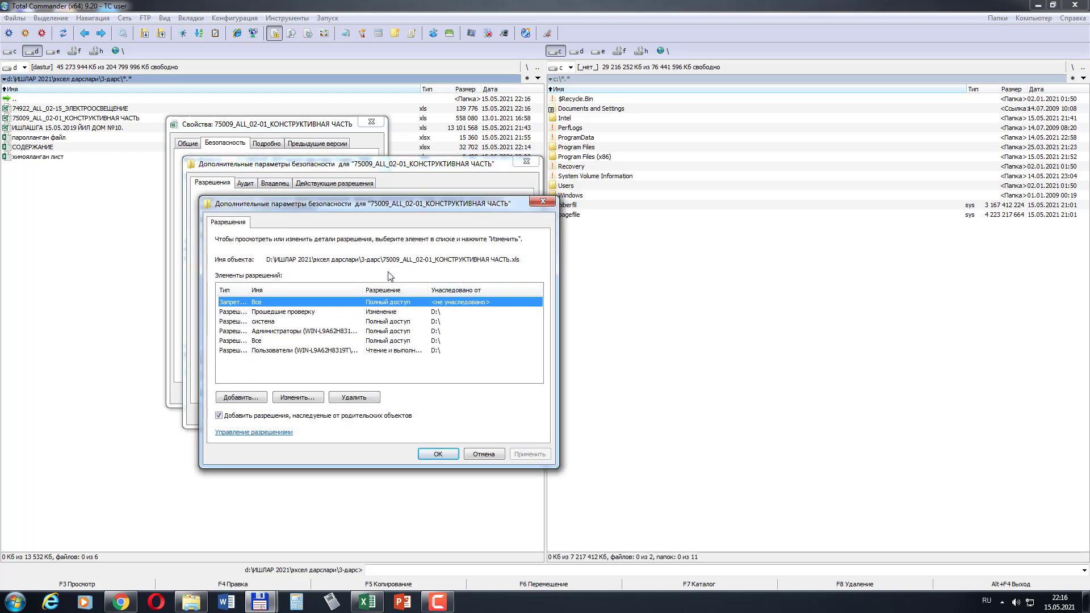
pyautogui.click(497, 454)
pyautogui.click(464, 415)
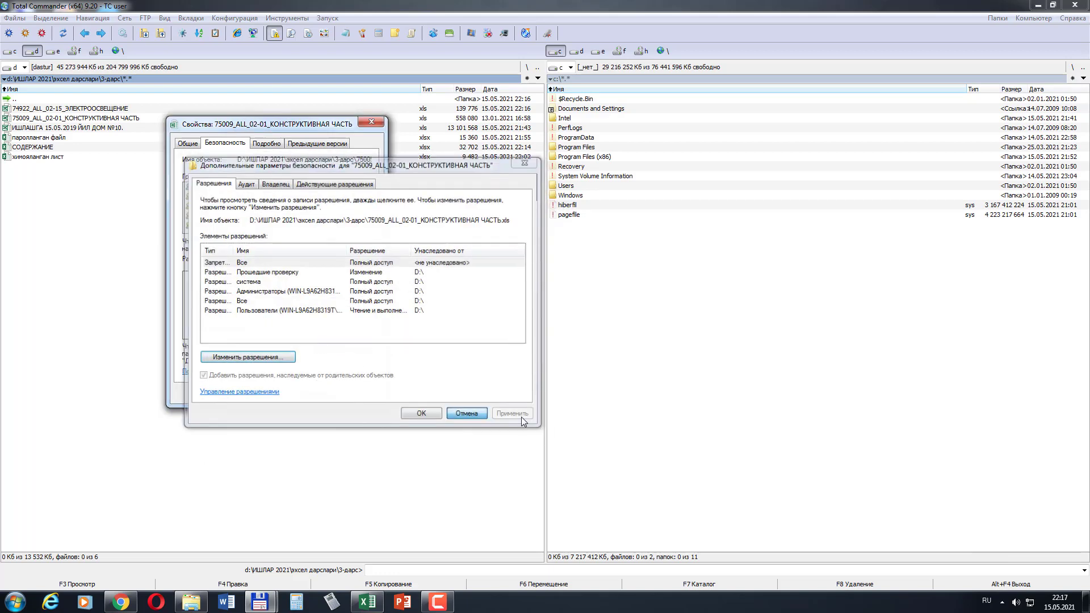
# Step: Clear Все's Запретить boxes for Полный доступ, Изменение, Чтение и выполнение, Чтение and Запись
pyautogui.click(352, 245)
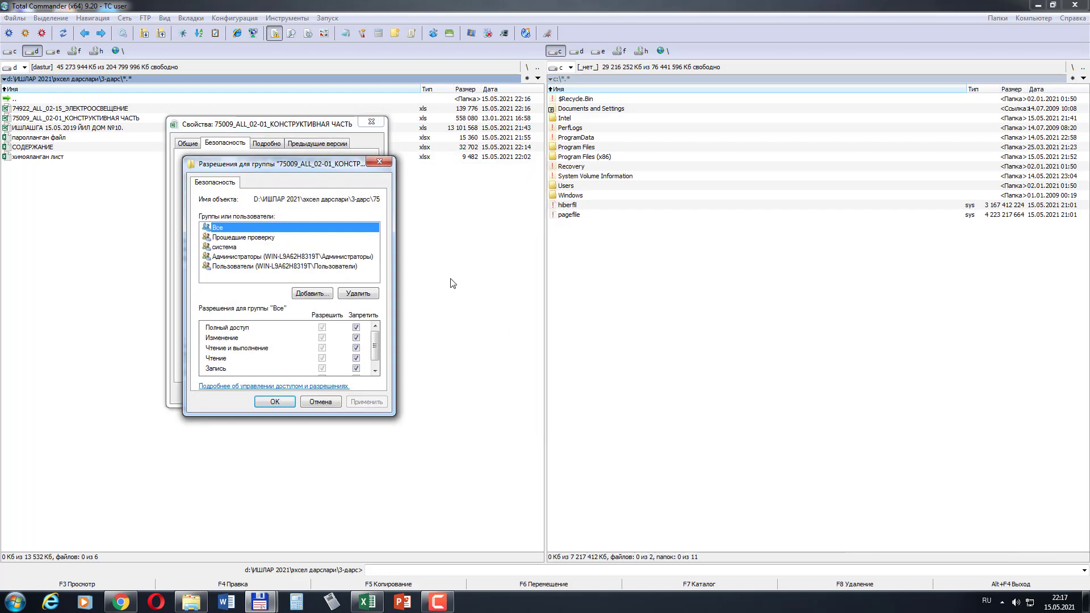
pyautogui.click(332, 404)
pyautogui.click(352, 245)
pyautogui.click(356, 328)
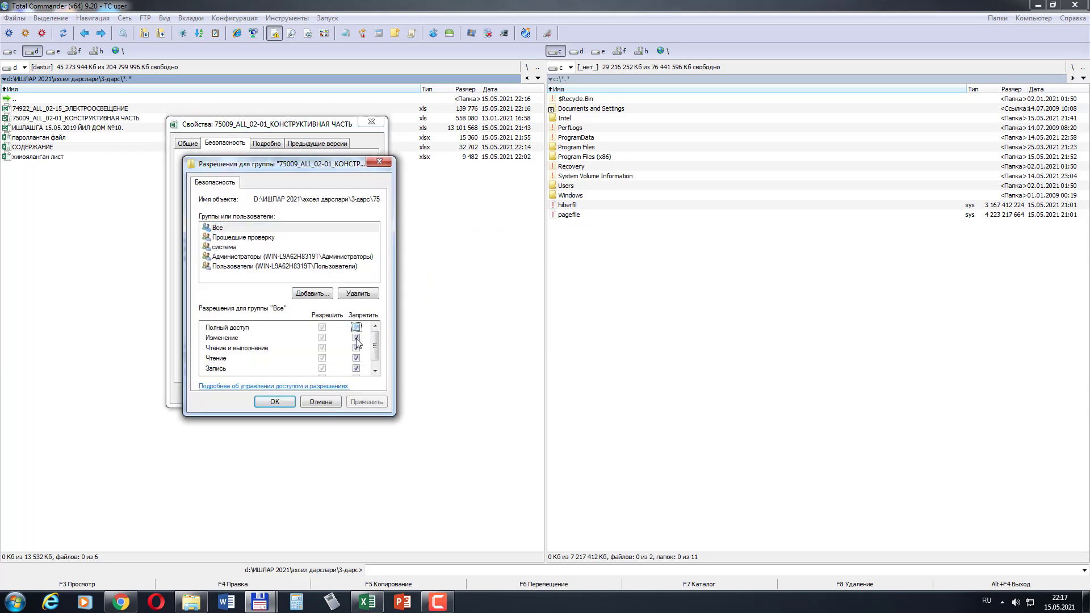
pyautogui.click(355, 337)
pyautogui.click(356, 348)
pyautogui.click(356, 359)
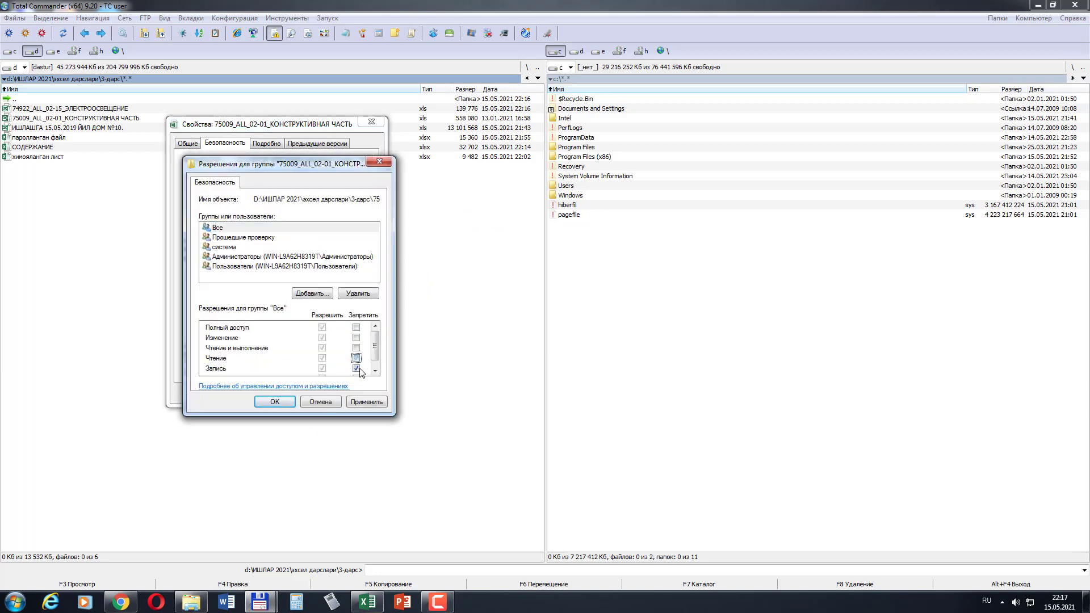
pyautogui.click(356, 369)
pyautogui.click(274, 401)
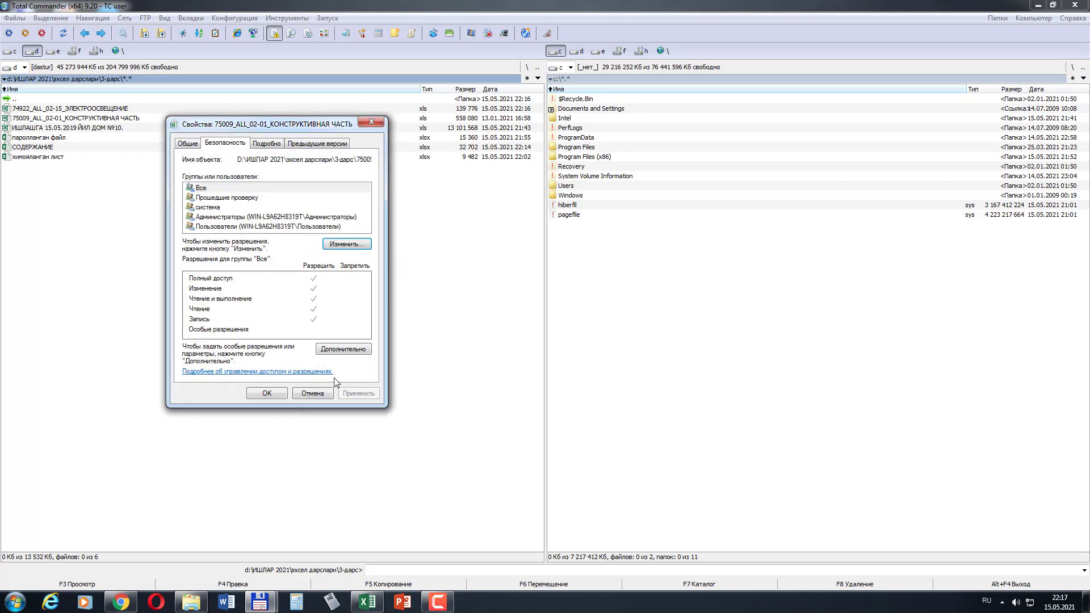
pyautogui.click(284, 393)
# Step: Open the 75009 КОНСТРУКТИВНАЯ ЧАСТЬ workbook, scroll through it, then close it and minimize Excel
pyautogui.doubleClick(94, 119)
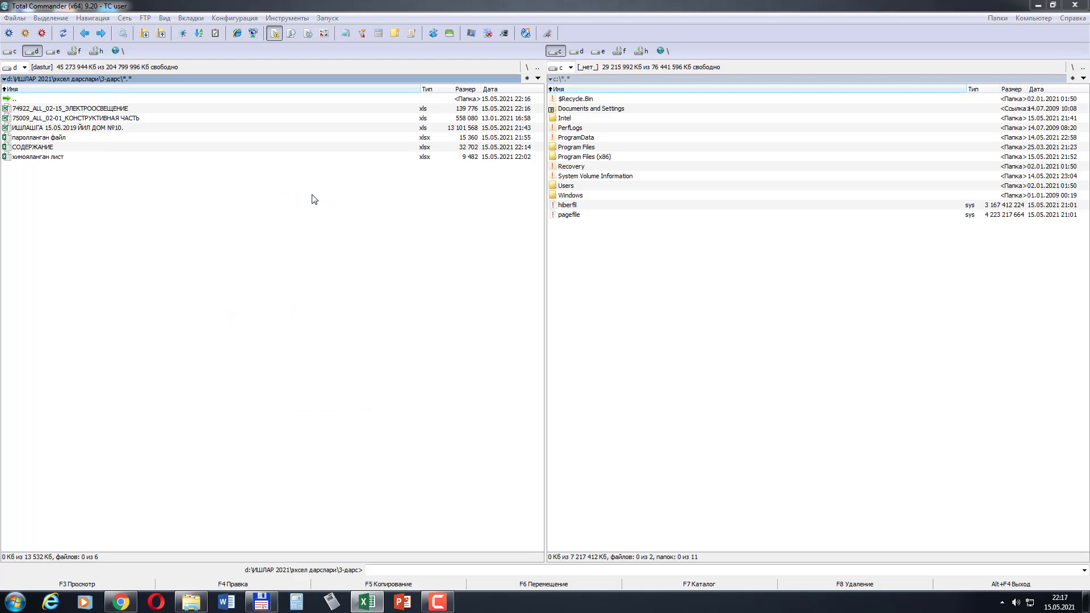
pyautogui.scroll(-5, 481, 201)
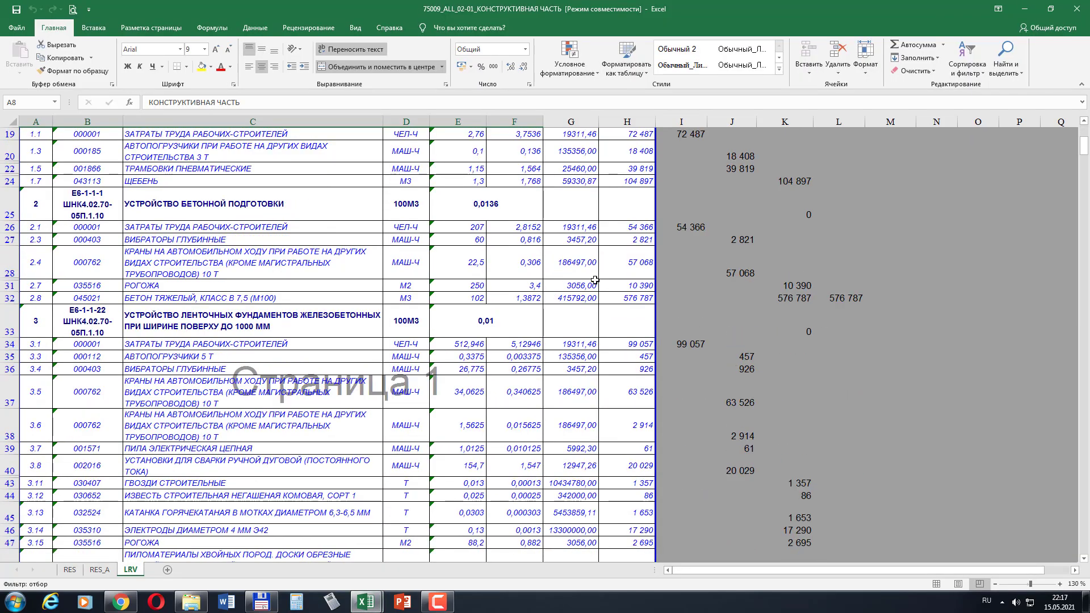
pyautogui.scroll(-5, 482, 201)
pyautogui.scroll(-5, 482, 200)
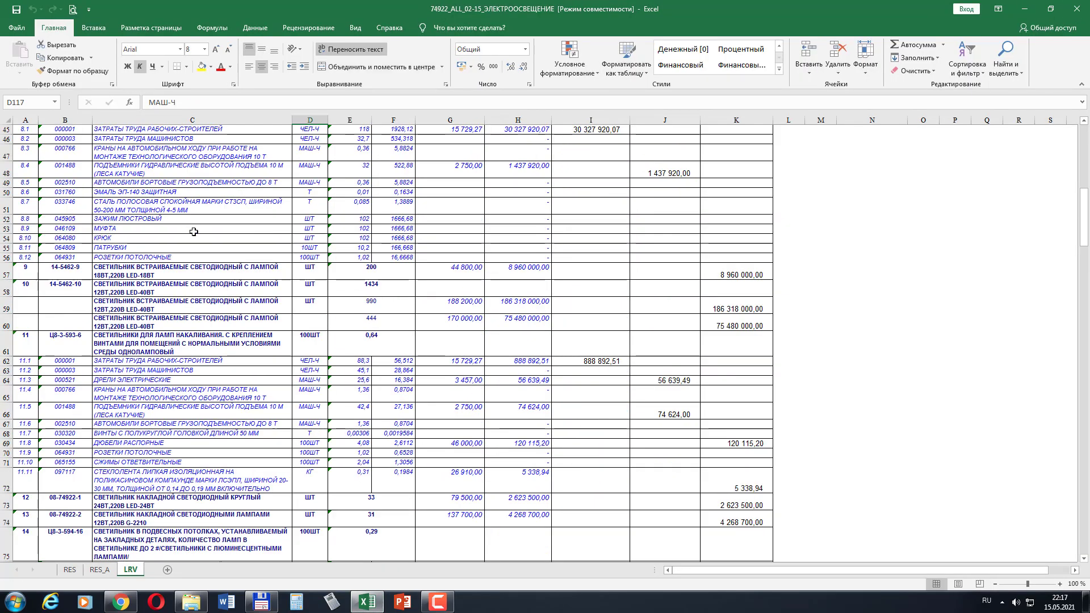
pyautogui.click(997, 9)
pyautogui.click(1024, 8)
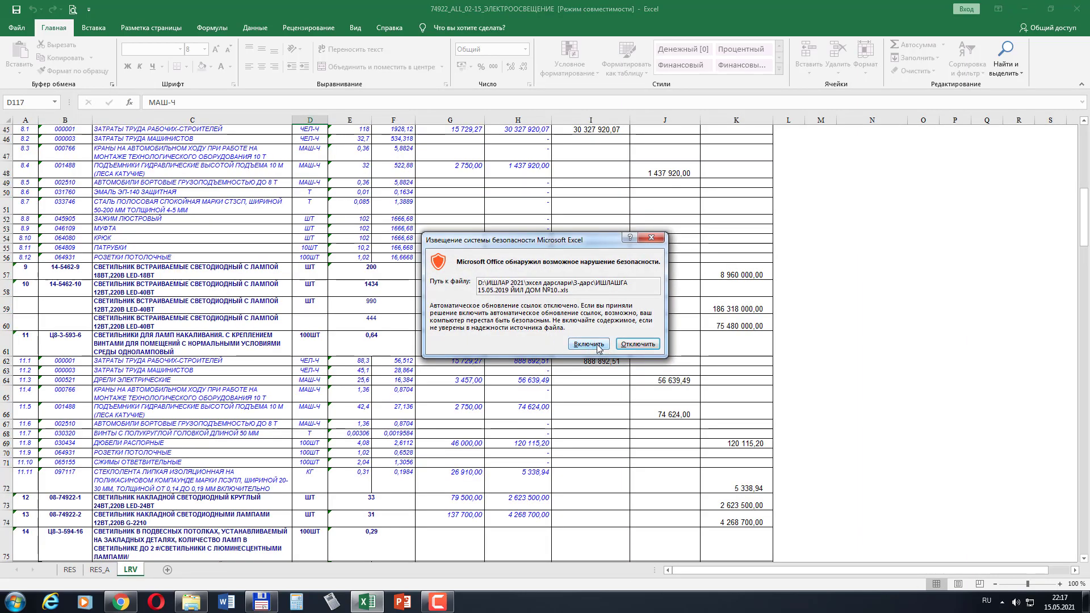
# Step: Enable external content, choose Не обновлять for the links, and minimize Excel
pyautogui.click(598, 349)
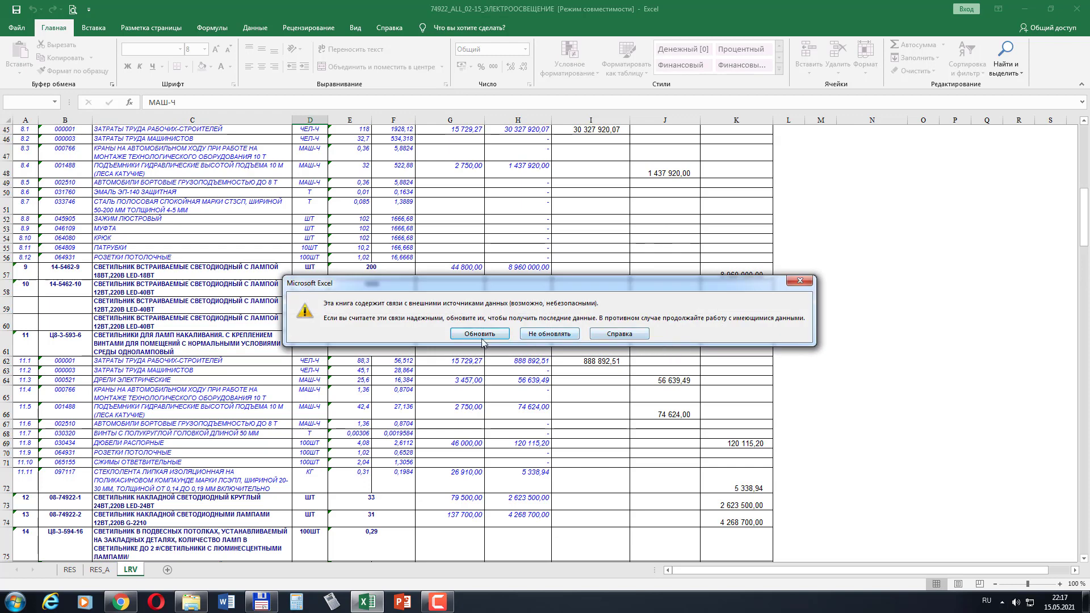
pyautogui.click(545, 335)
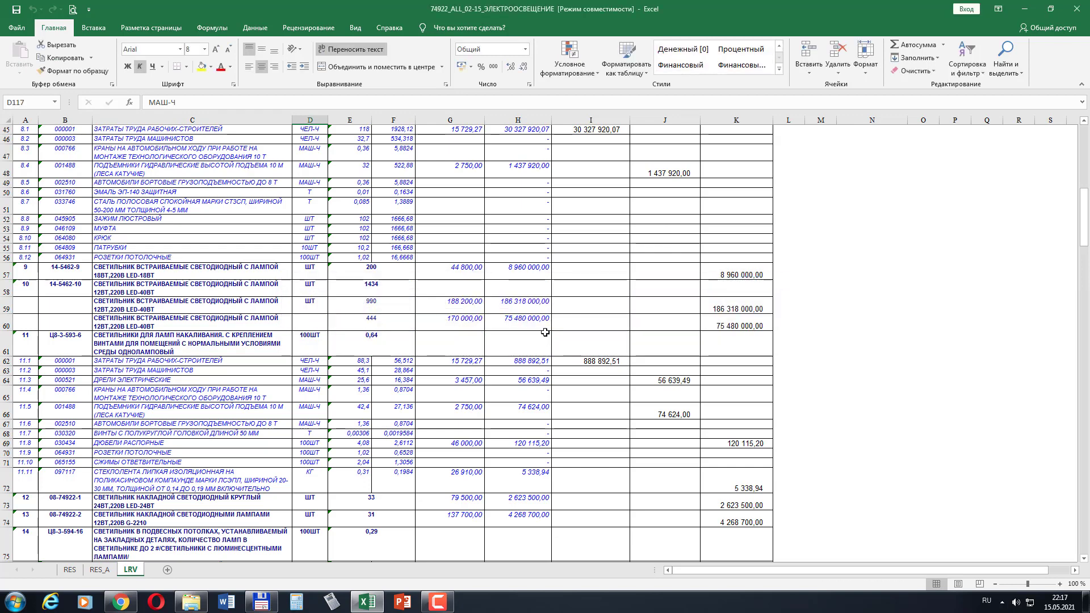
pyautogui.click(1076, 8)
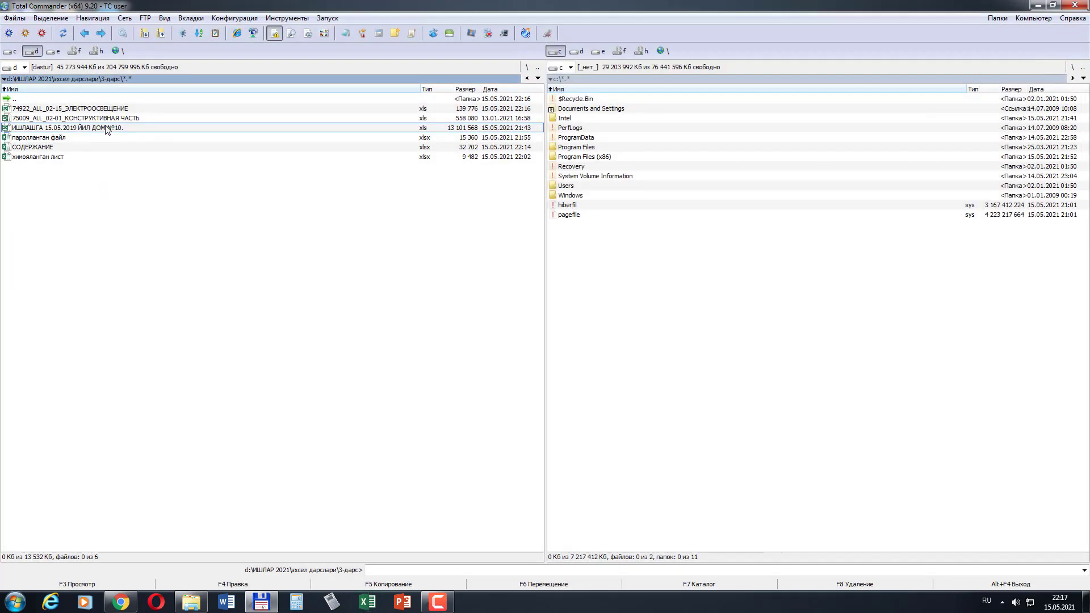
# Step: Open ИШЛАШГА 15.05.2019 ЙИЛ ДОМ №10., accept its security notice, choose Обновить for links, and close Excel
pyautogui.doubleClick(108, 128)
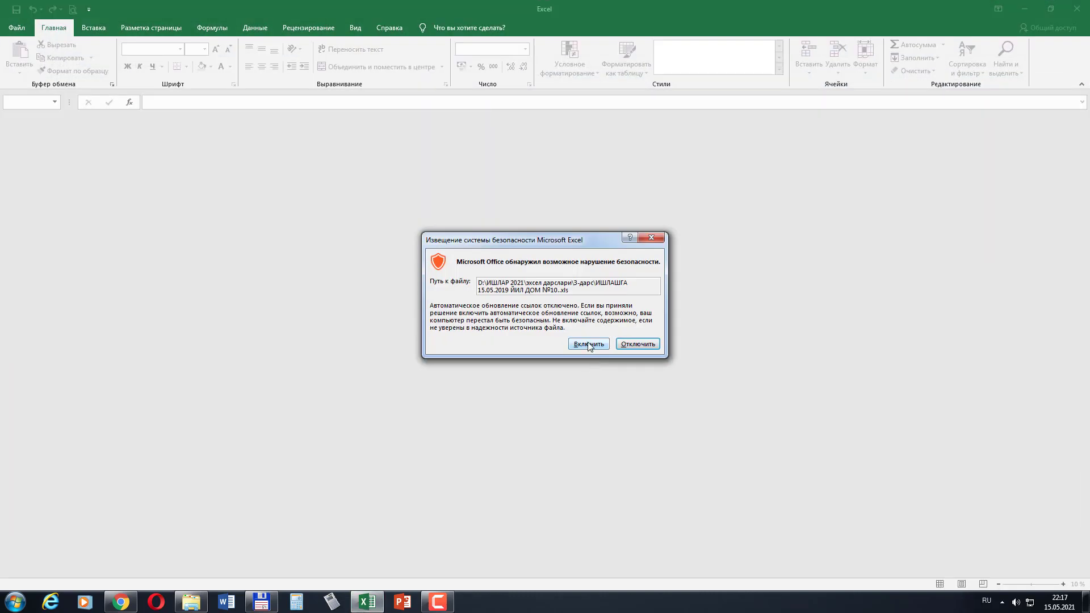
pyautogui.click(588, 343)
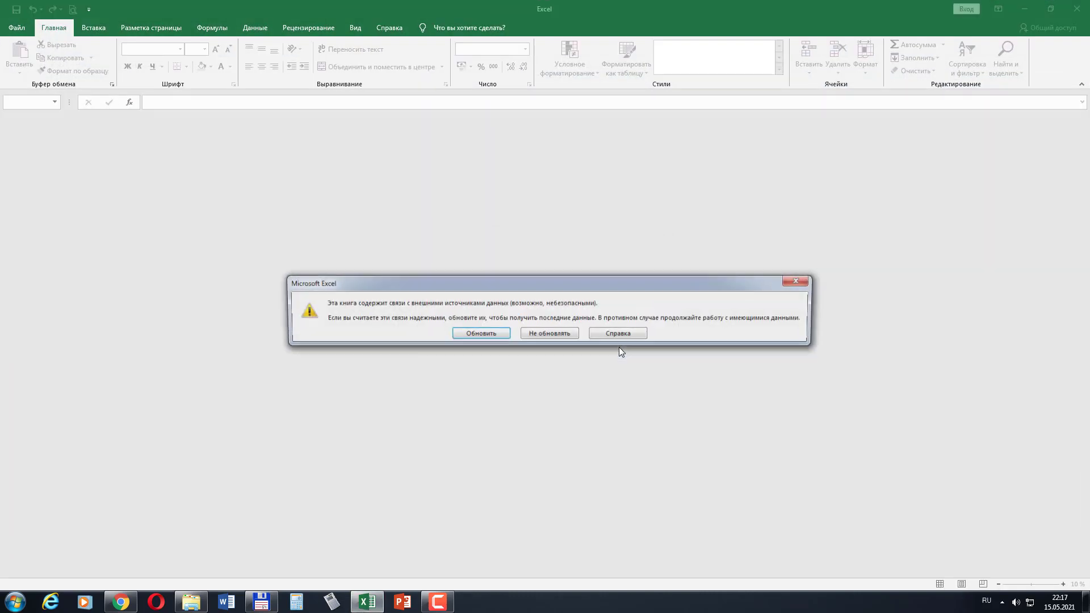
pyautogui.click(483, 335)
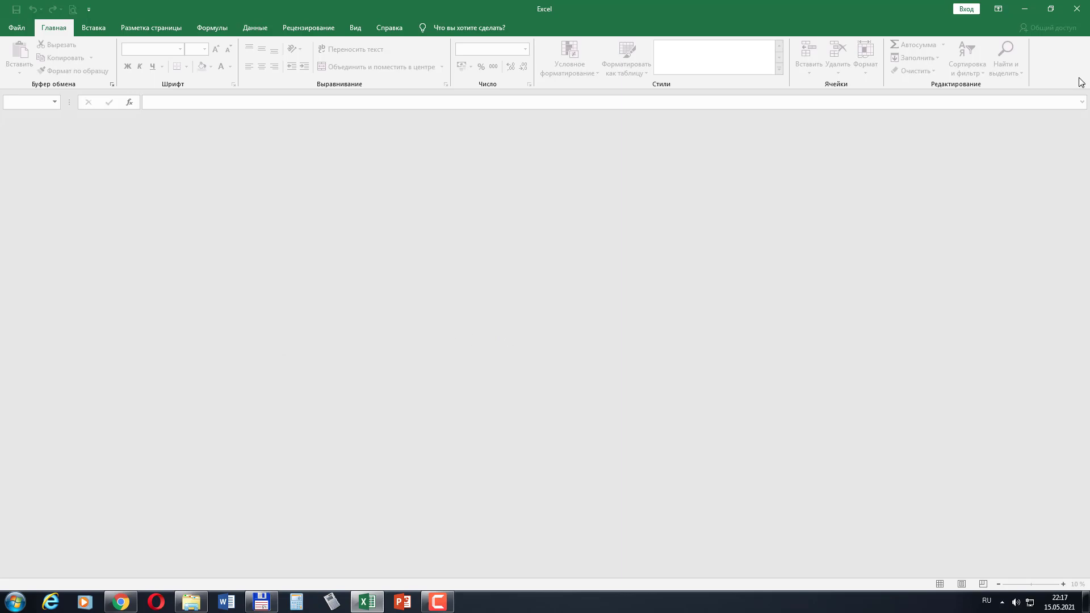
pyautogui.click(1077, 11)
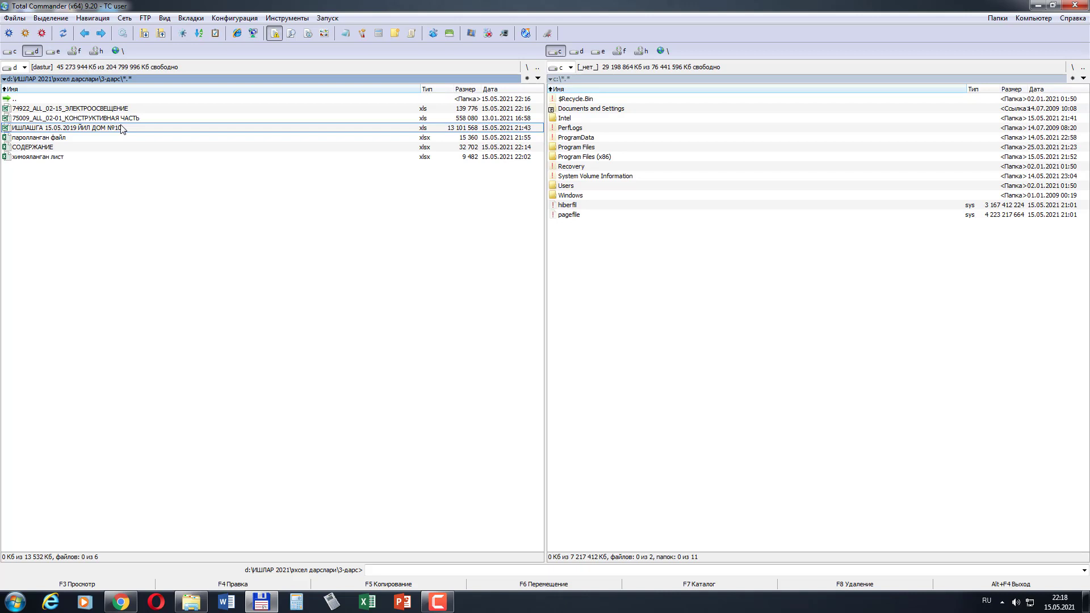
# Step: Look up the LibreOffice 6.4 program group in the Start menu's list of installed programs
pyautogui.click(436, 603)
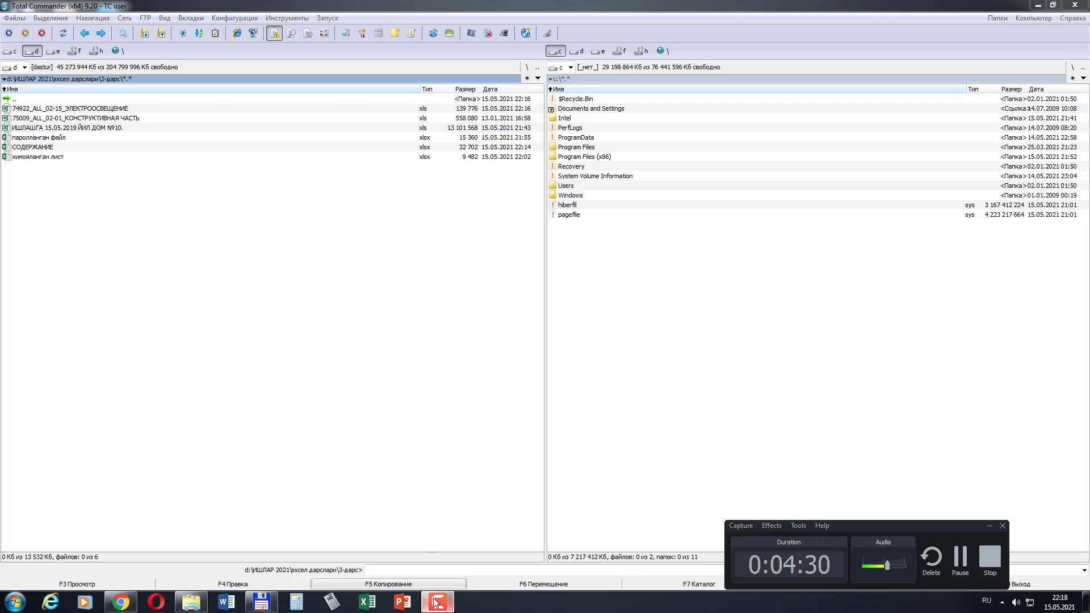
pyautogui.click(436, 603)
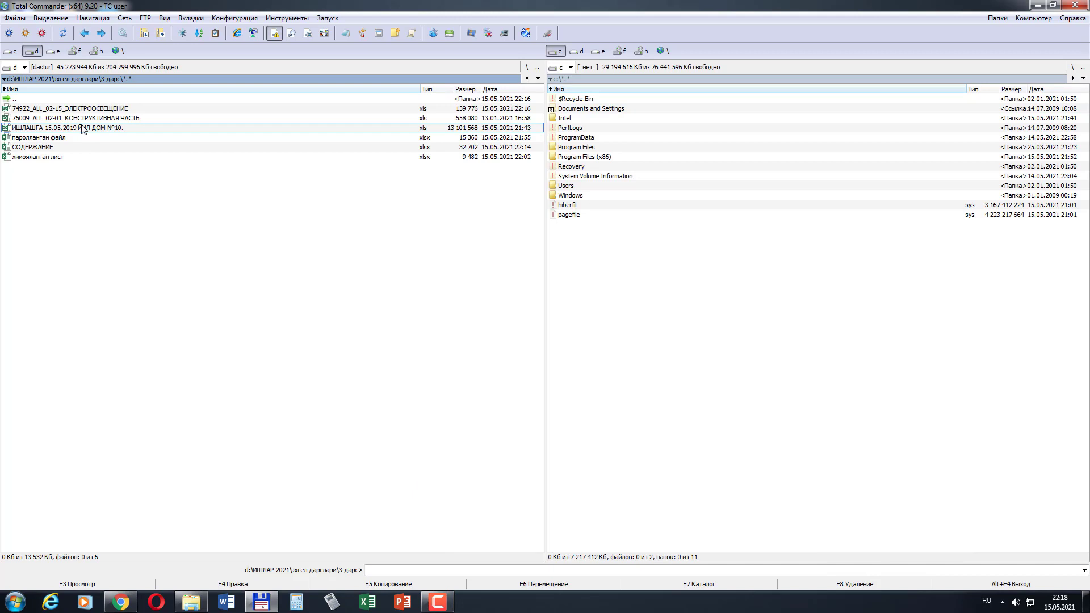
pyautogui.rightClick(83, 130)
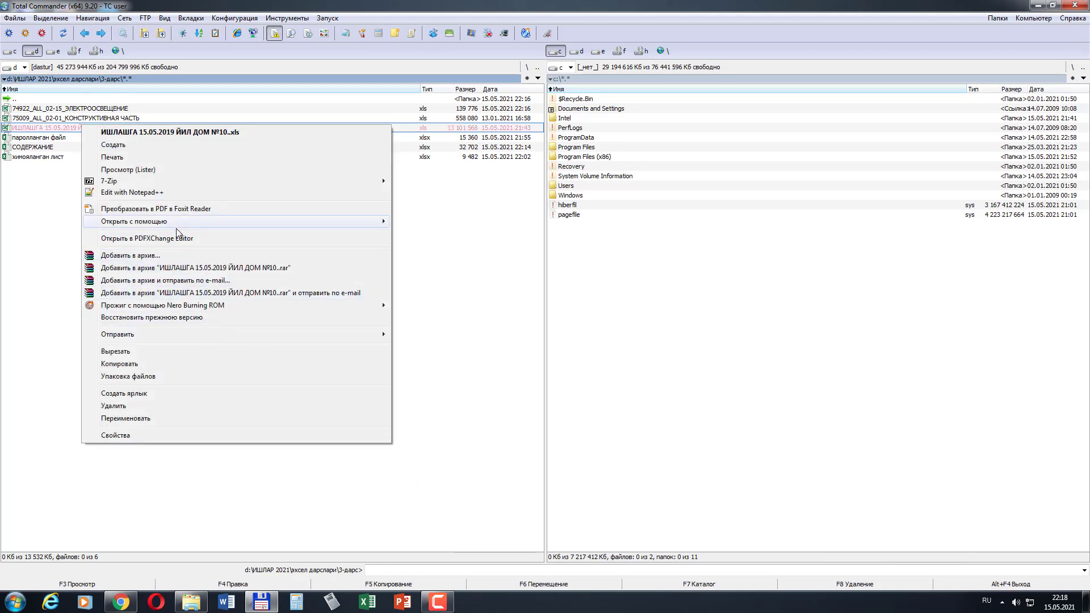
pyautogui.click(16, 602)
pyautogui.click(52, 554)
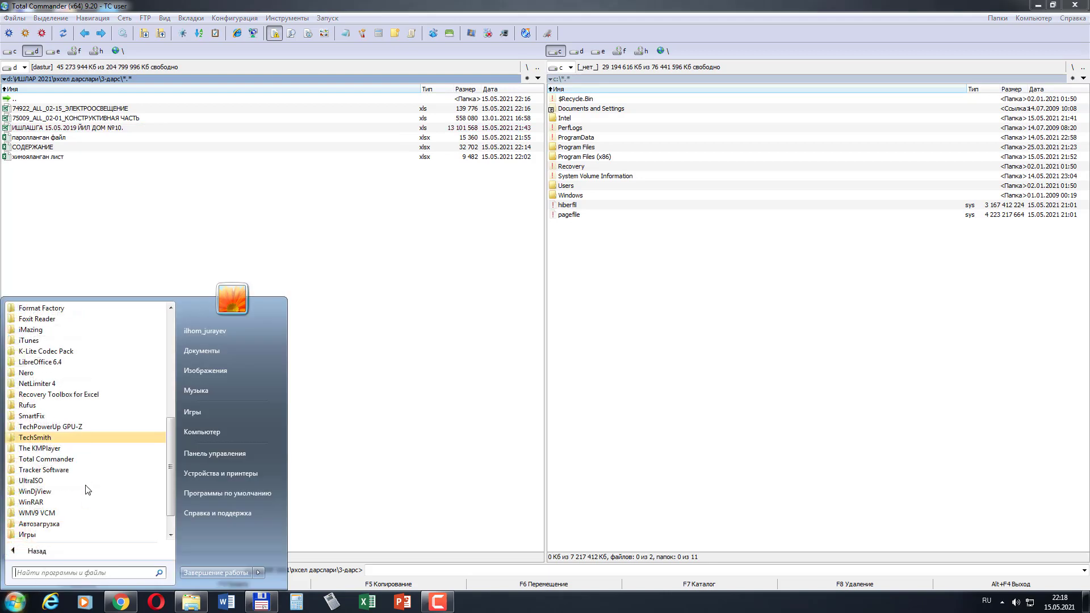
pyautogui.scroll(-1, 90, 451)
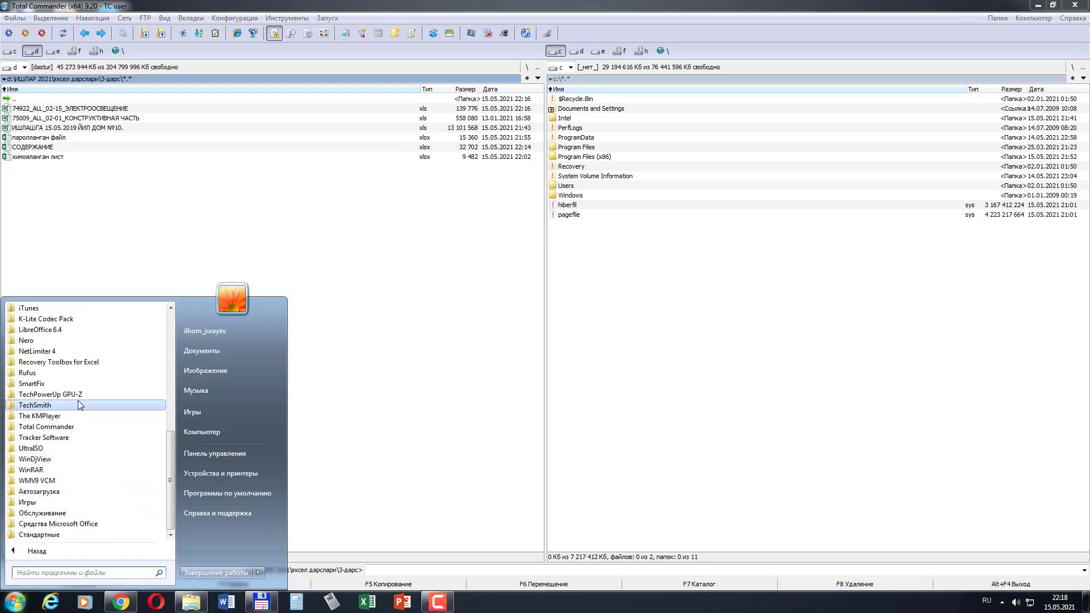
pyautogui.scroll(1, 77, 400)
pyautogui.scroll(1, 77, 397)
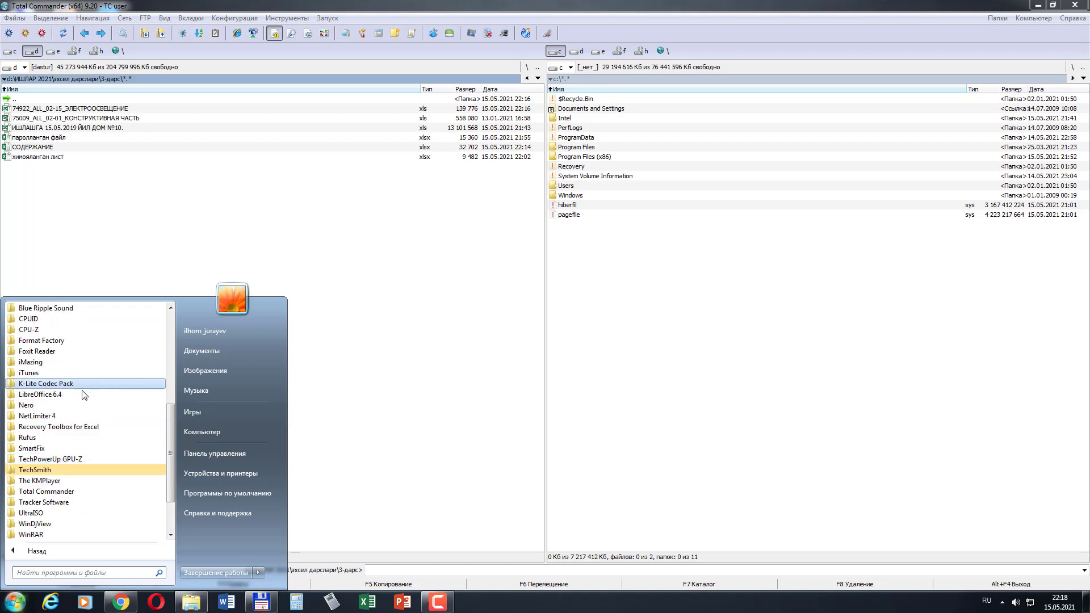
pyautogui.click(79, 394)
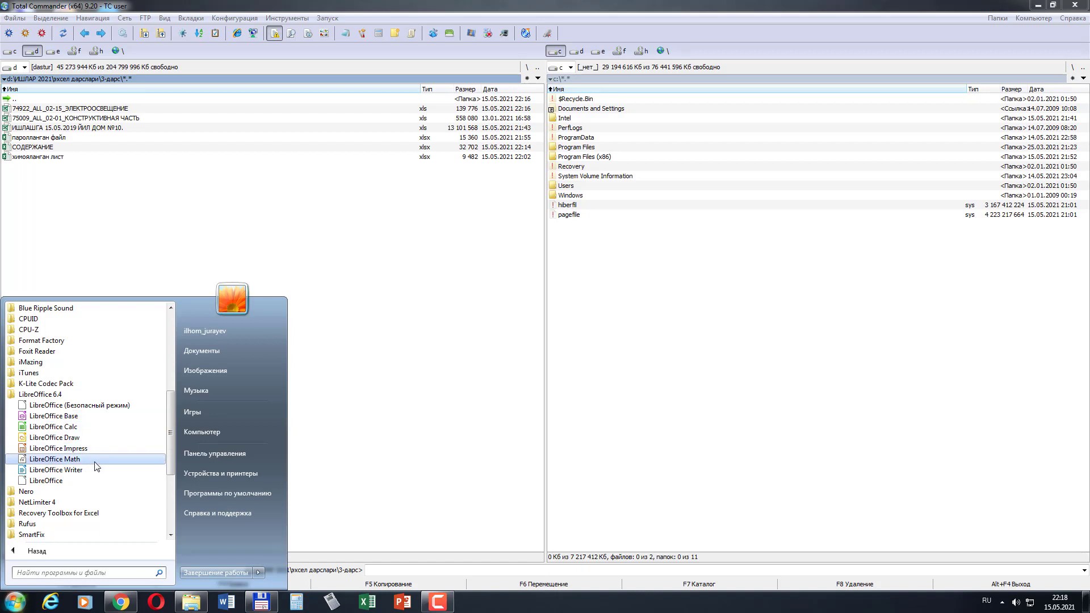
# Step: Open ИШЛАШГА 15.05.2019 ЙИЛ ДОМ №10.xls with LibreOffice Calc via Открыть с помощью
pyautogui.click(89, 142)
pyautogui.rightClick(111, 129)
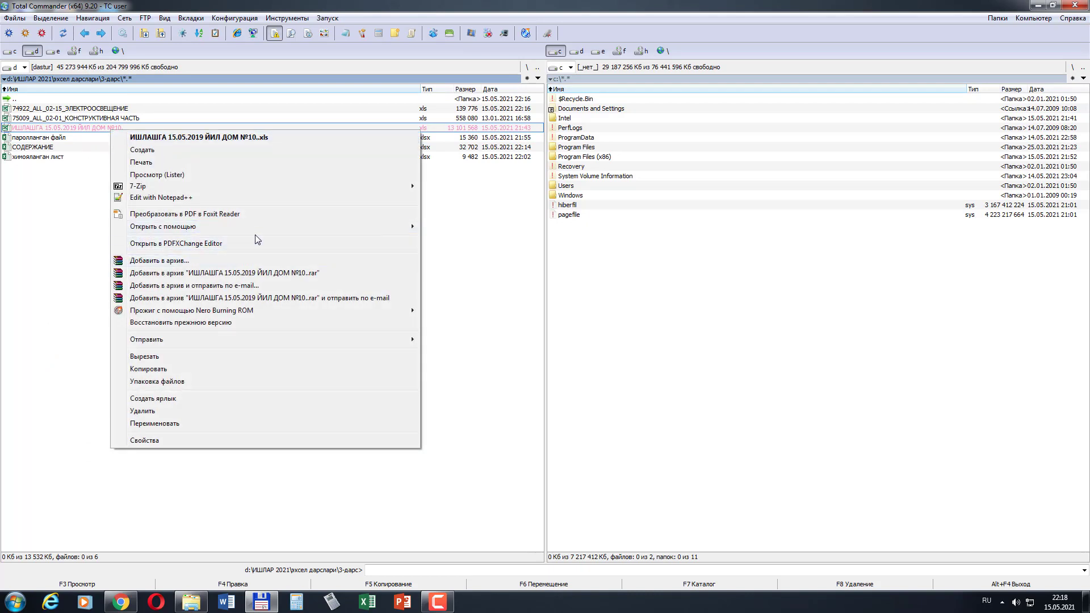
pyautogui.moveTo(162, 226)
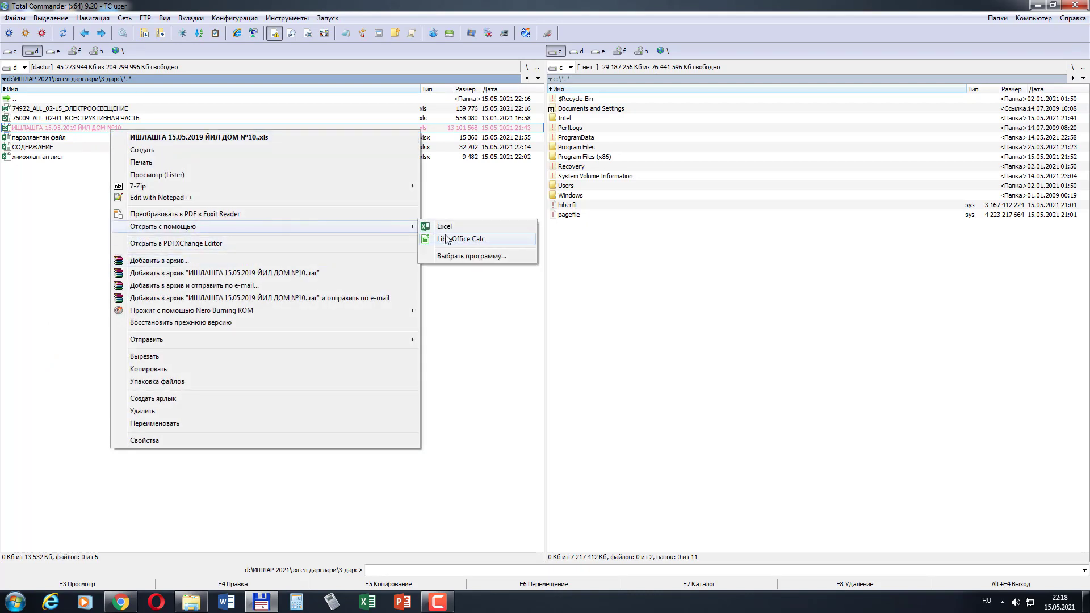
pyautogui.click(446, 239)
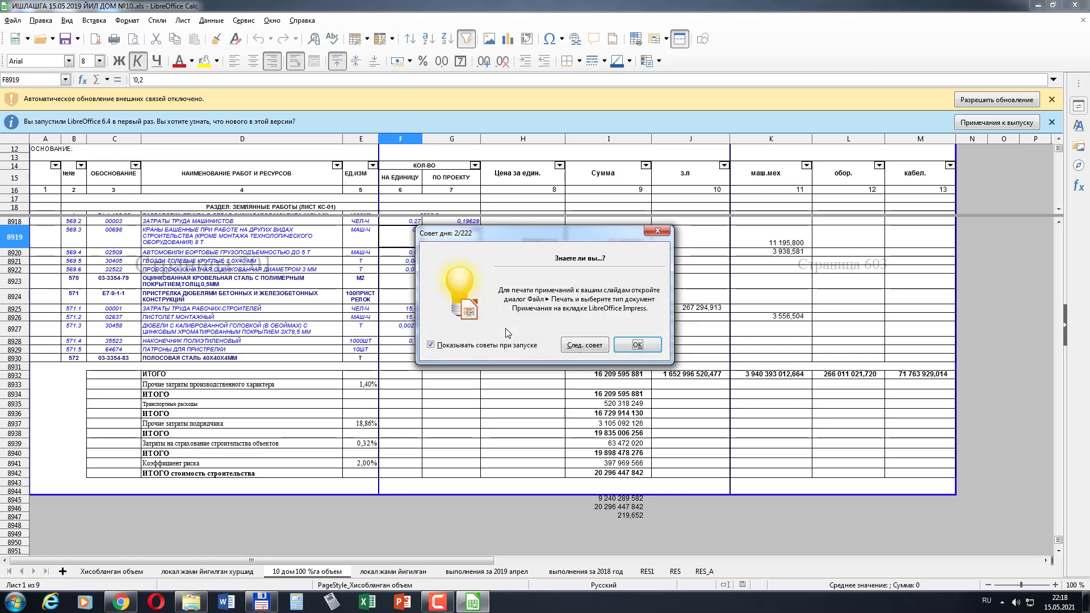
# Step: Close the Tip of the Day and browse the локал жами йигилган and выполнения за 2018 год sheets
pyautogui.click(637, 344)
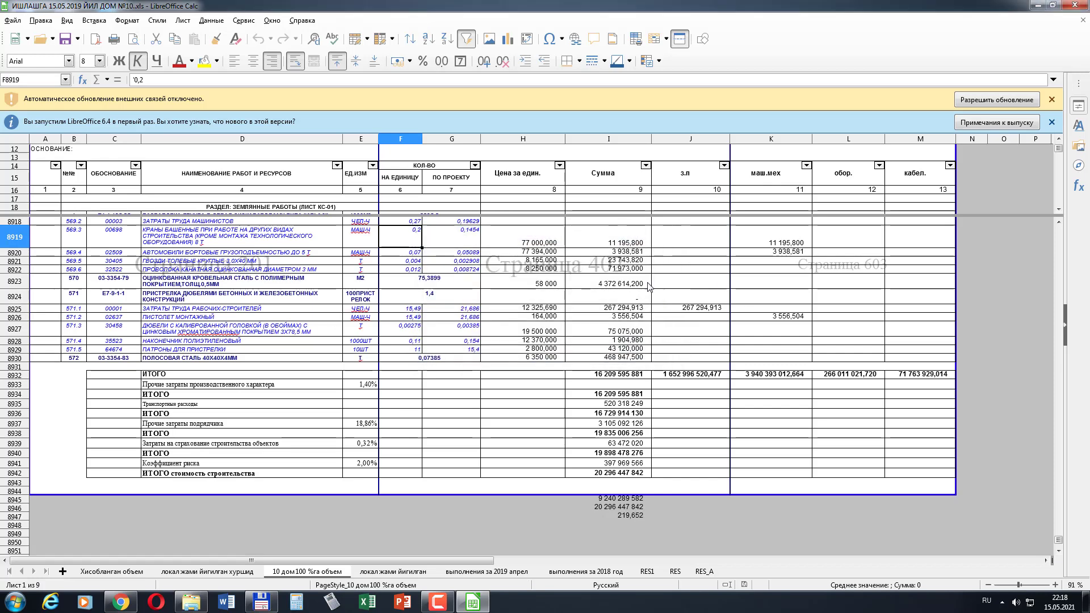
pyautogui.scroll(3, 324, 321)
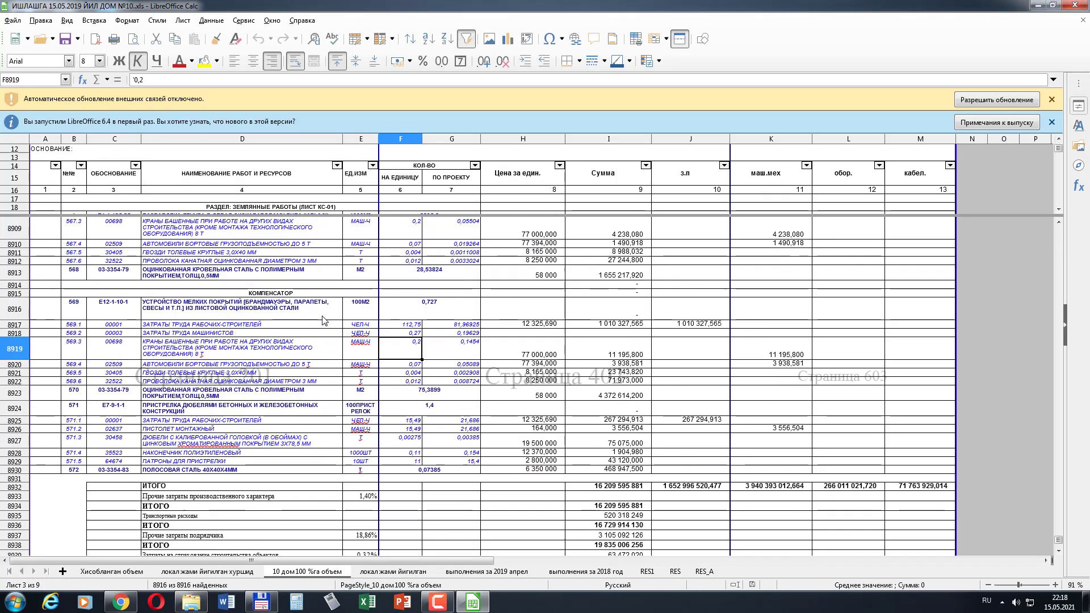
pyautogui.scroll(3, 340, 329)
pyautogui.scroll(2, 363, 337)
pyautogui.scroll(3, 392, 346)
pyautogui.scroll(-3, 399, 348)
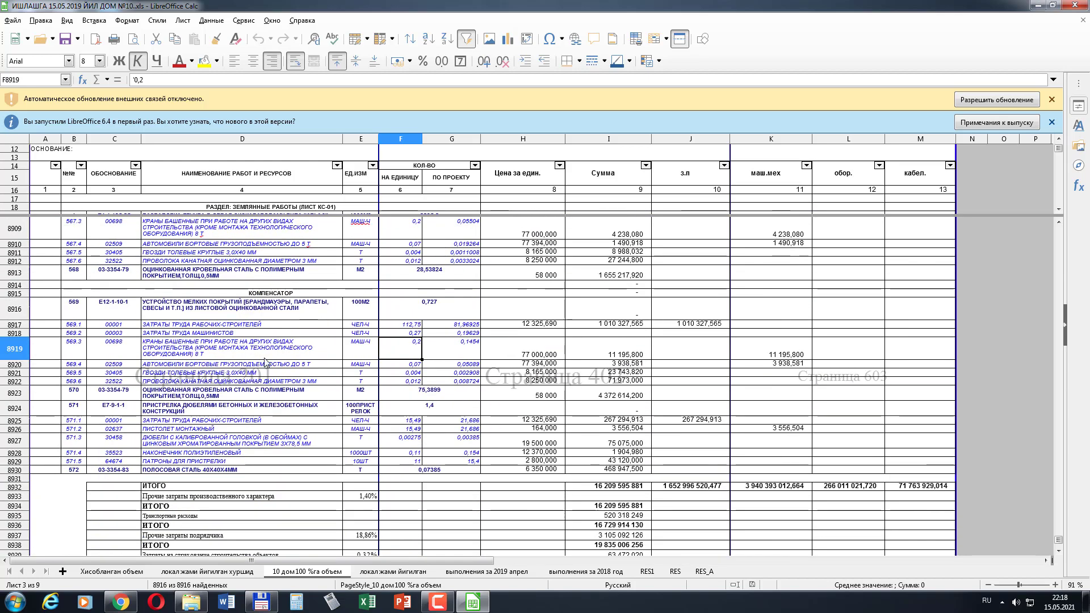
pyautogui.scroll(-3, 403, 397)
pyautogui.click(406, 572)
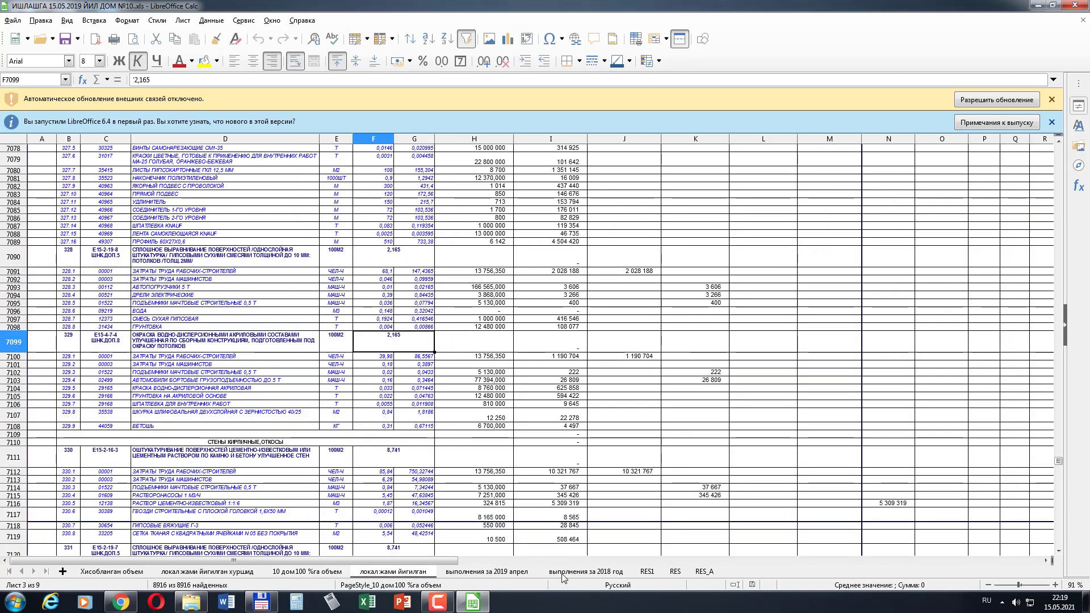
pyautogui.click(583, 571)
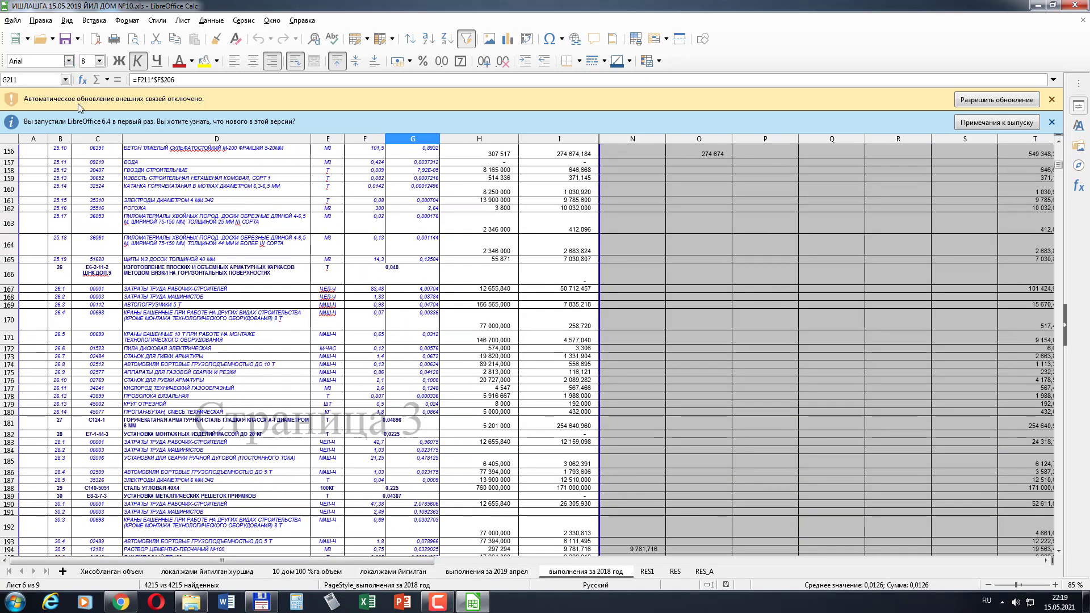
pyautogui.click(12, 19)
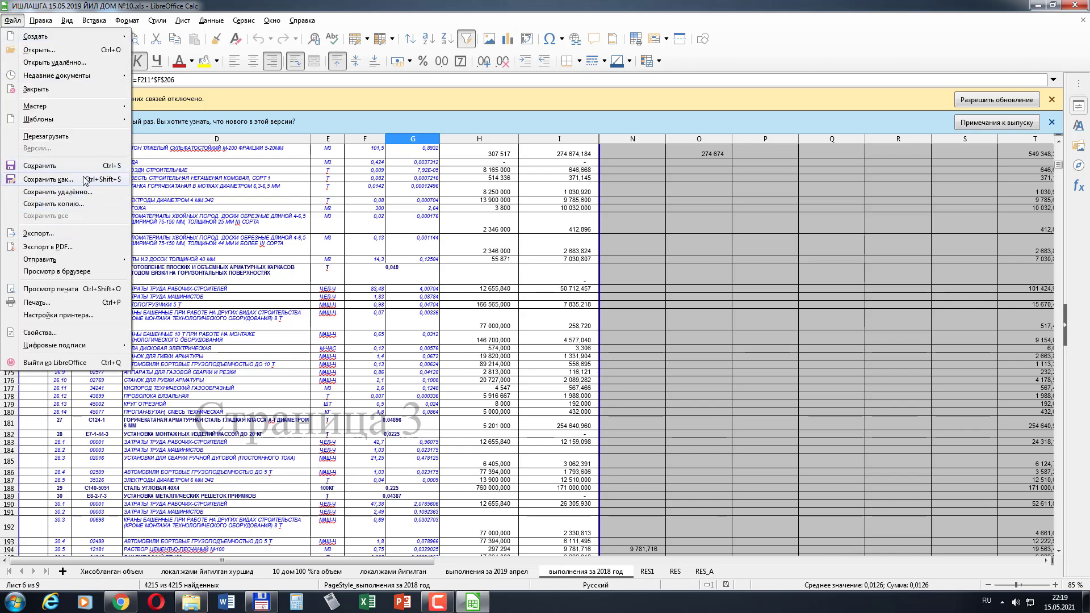
# Step: Save the workbook as an Excel 2007–365 .xlsx file, keeping that format, then close Calc
pyautogui.click(48, 178)
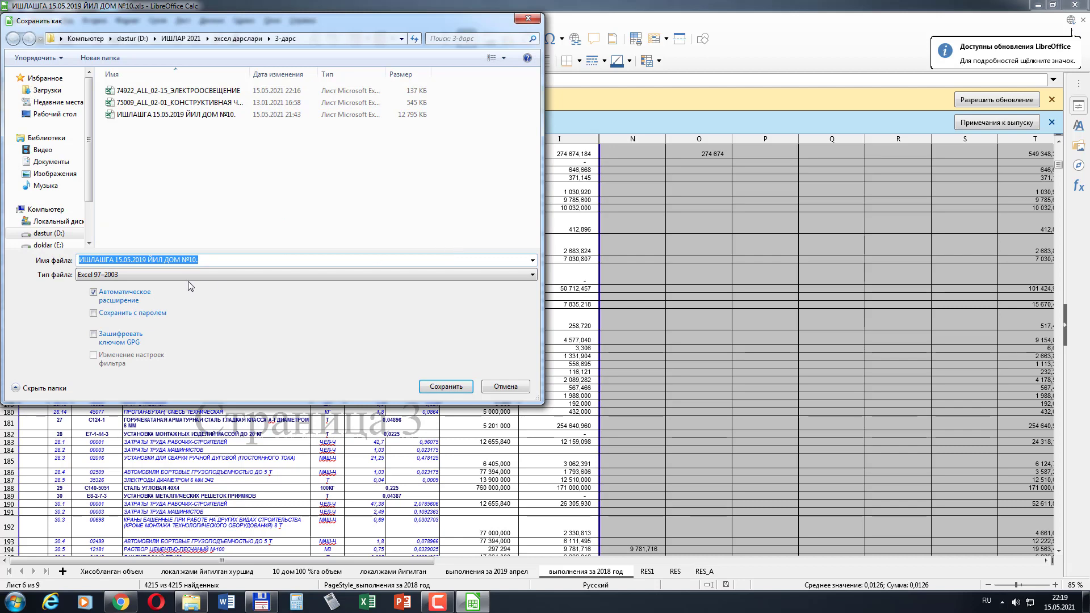
pyautogui.click(187, 275)
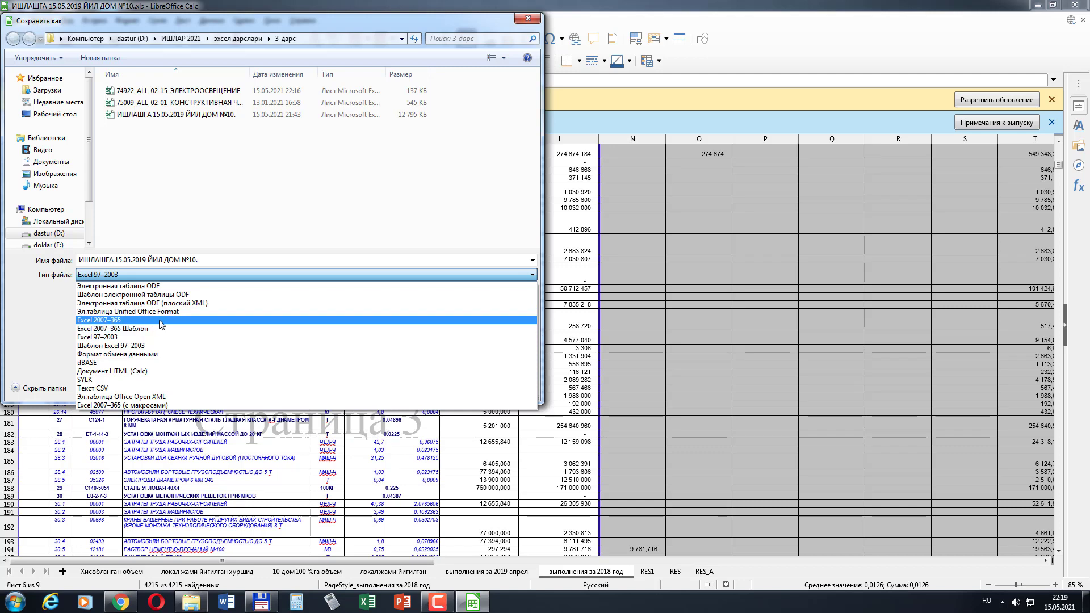
pyautogui.click(160, 325)
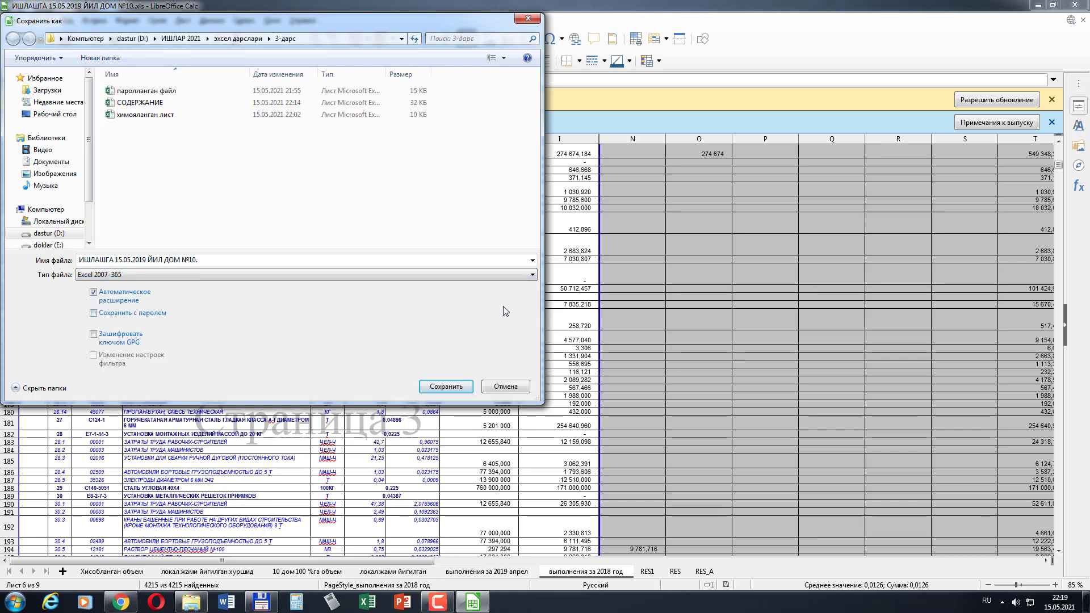
pyautogui.click(456, 392)
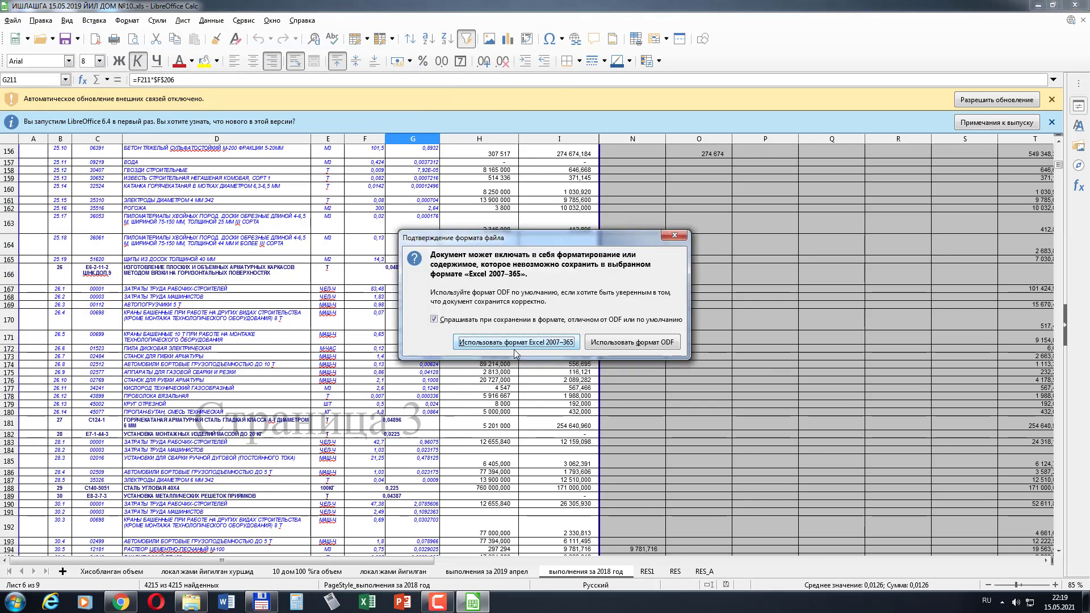
pyautogui.click(522, 343)
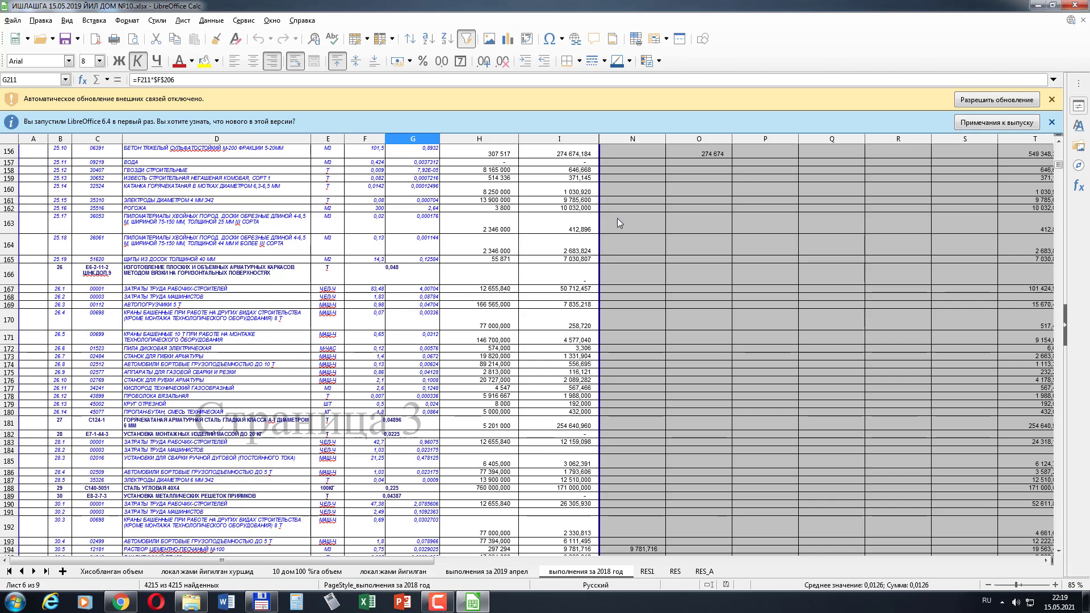
pyautogui.hotkey('alt', 'F4')
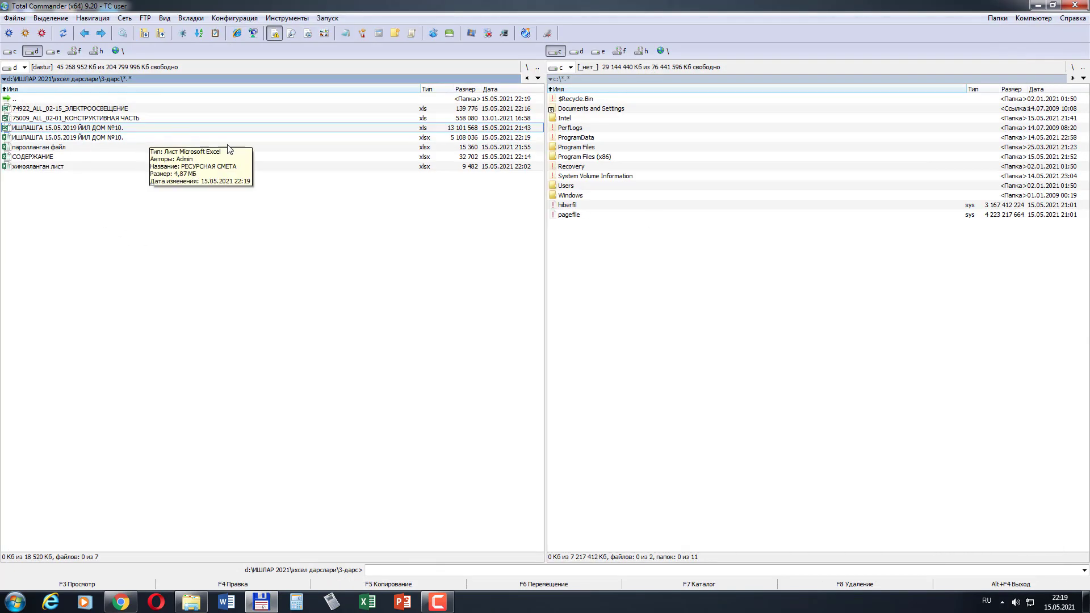
# Step: Open the ИШЛАШГА .xlsx copy from Total Commander's left panel in Excel
pyautogui.click(391, 138)
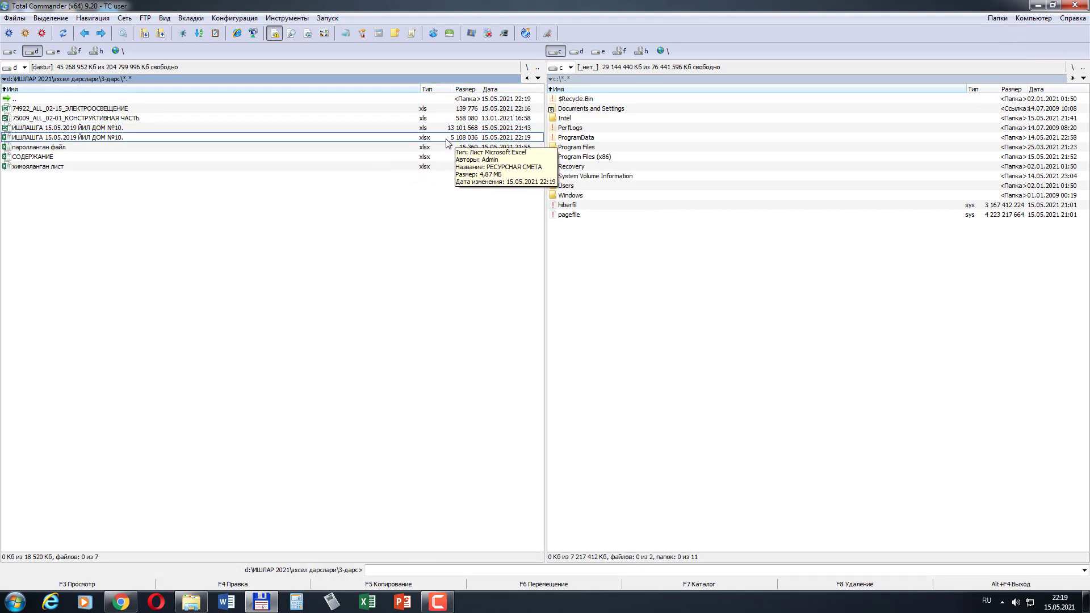
pyautogui.doubleClick(434, 142)
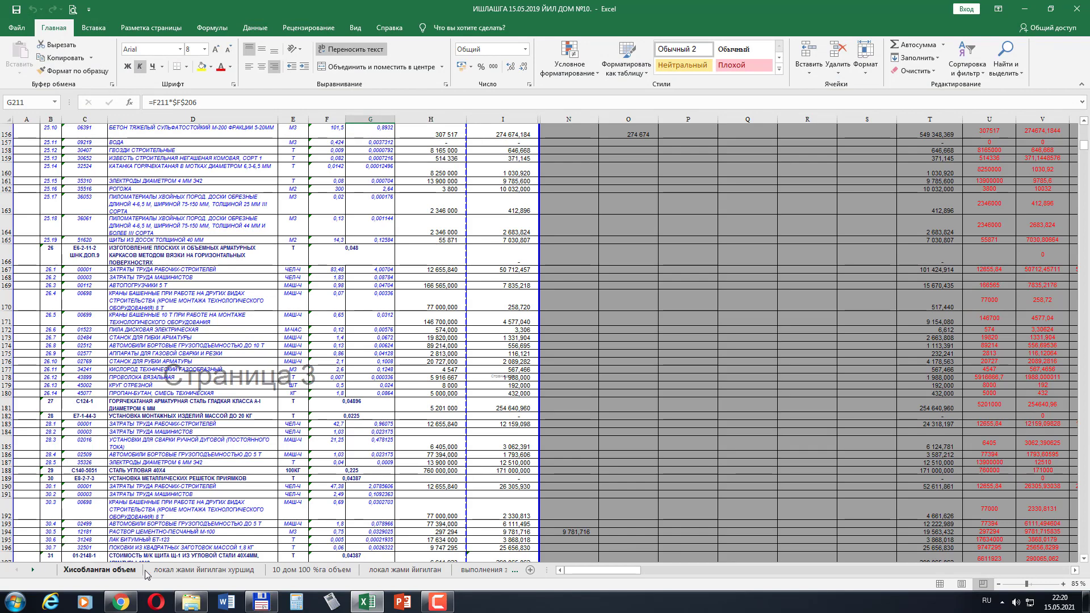
# Step: Inspect the =H8804*G8804 formula in I8804 on the локал жами йигилган хуршид sheet, then close the workbook
pyautogui.click(187, 570)
pyautogui.scroll(10, 368, 400)
pyautogui.scroll(3, 451, 332)
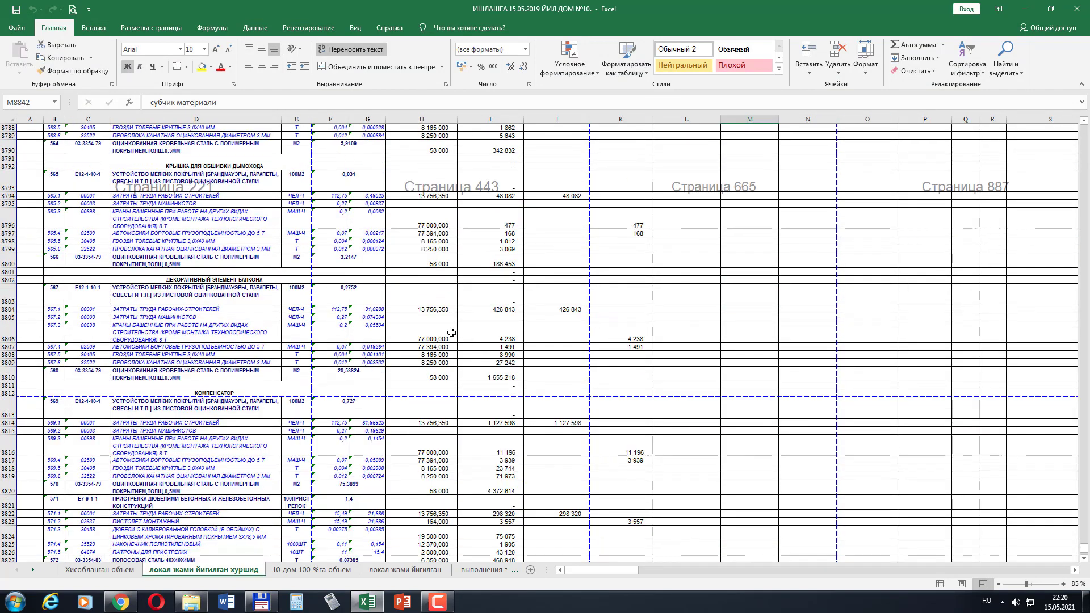
pyautogui.click(374, 311)
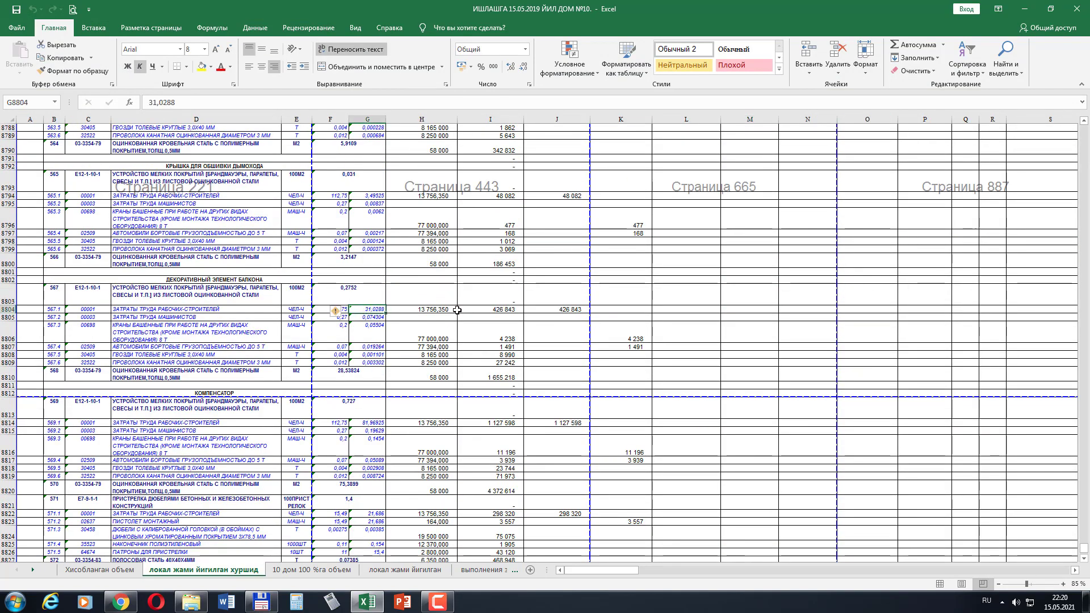
pyautogui.doubleClick(499, 311)
pyautogui.press('Escape')
pyautogui.scroll(15, 351, 338)
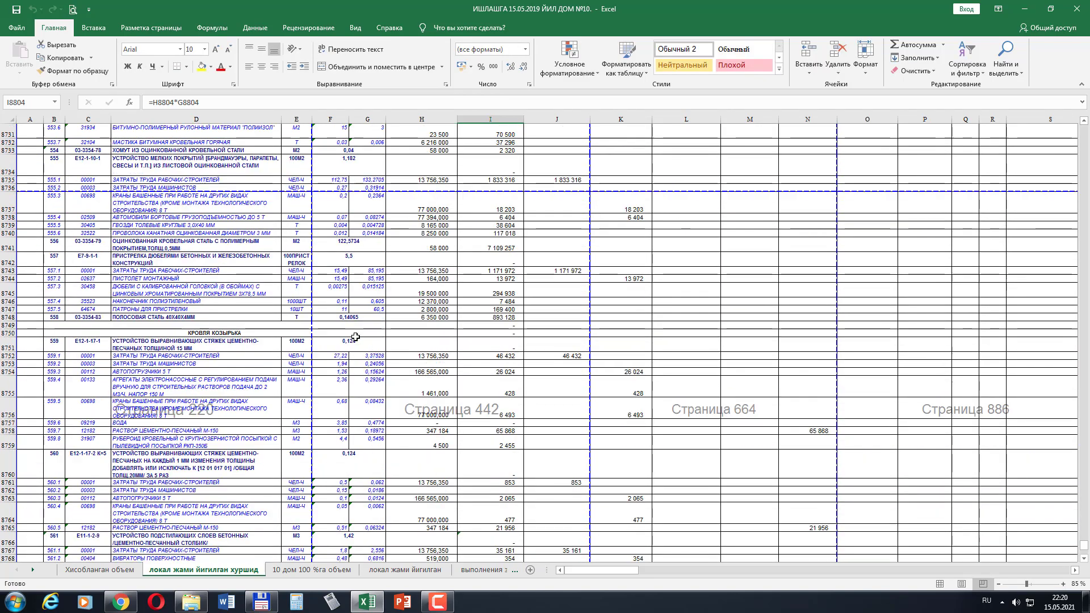
pyautogui.scroll(14, 351, 338)
pyautogui.click(1076, 9)
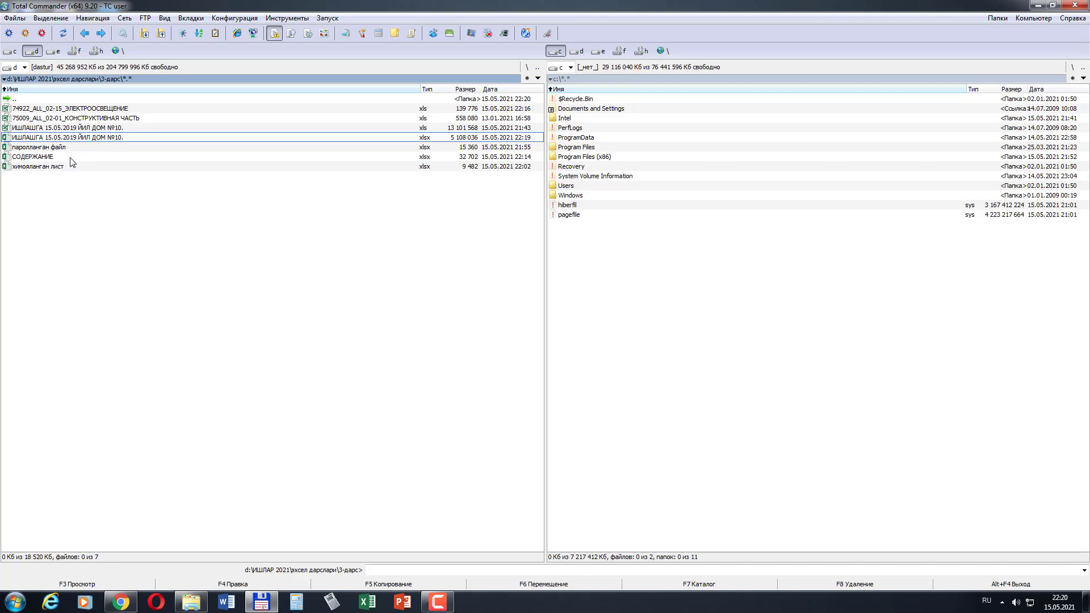
pyautogui.moveTo(39, 165)
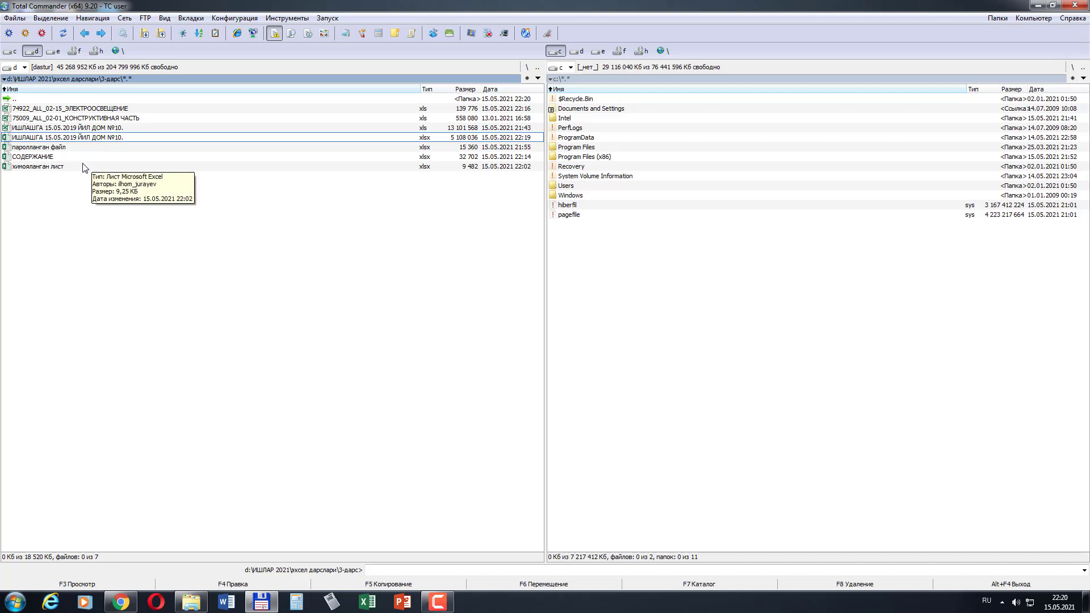
# Step: Move down the file list and reopen the ИШЛАШГА .xlsx copy in Excel
pyautogui.press('Down')
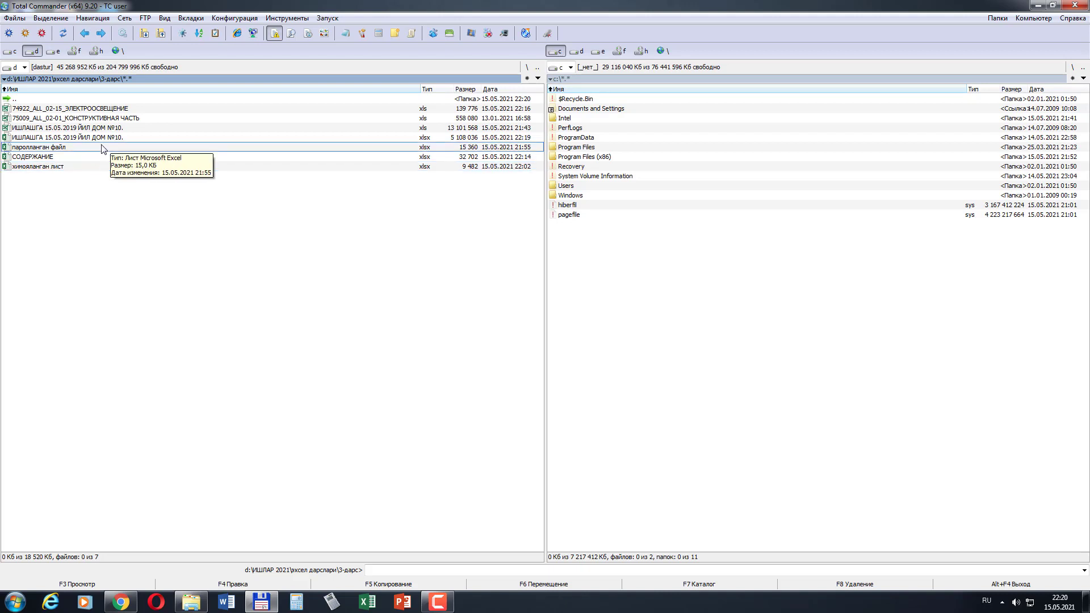
pyautogui.click(129, 140)
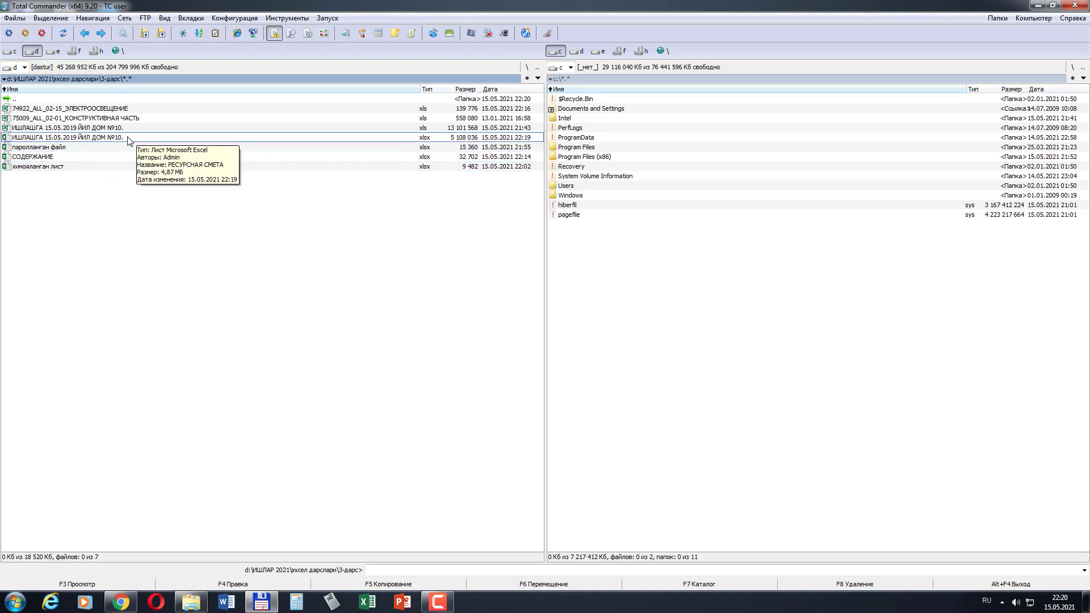
pyautogui.doubleClick(129, 138)
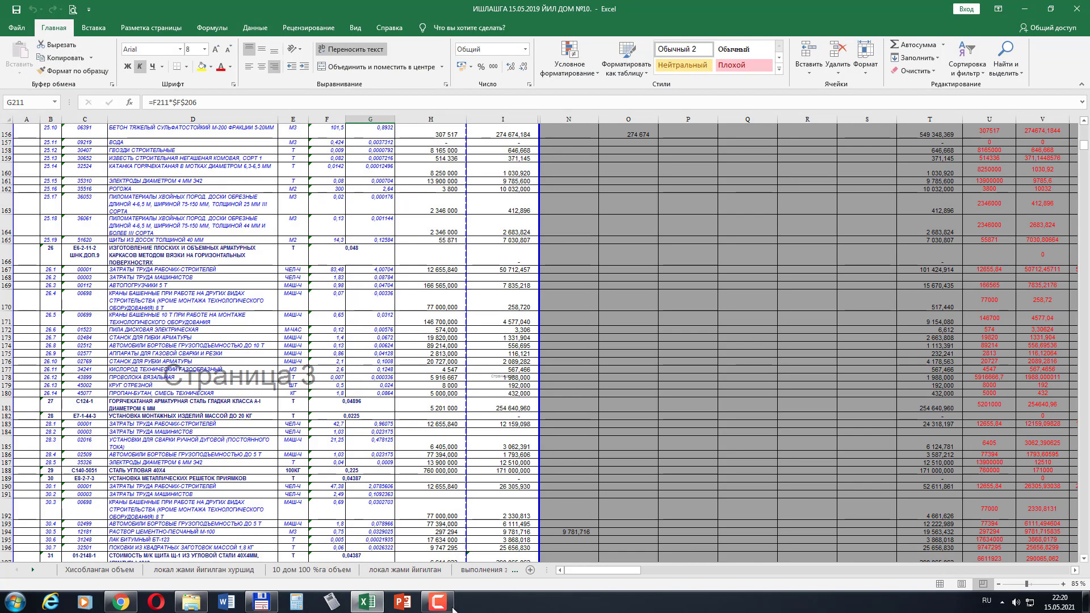
# Step: Hide the 10 дом 100 %га объем sheet, then unhide it again from the sheet-tab menu
pyautogui.click(311, 570)
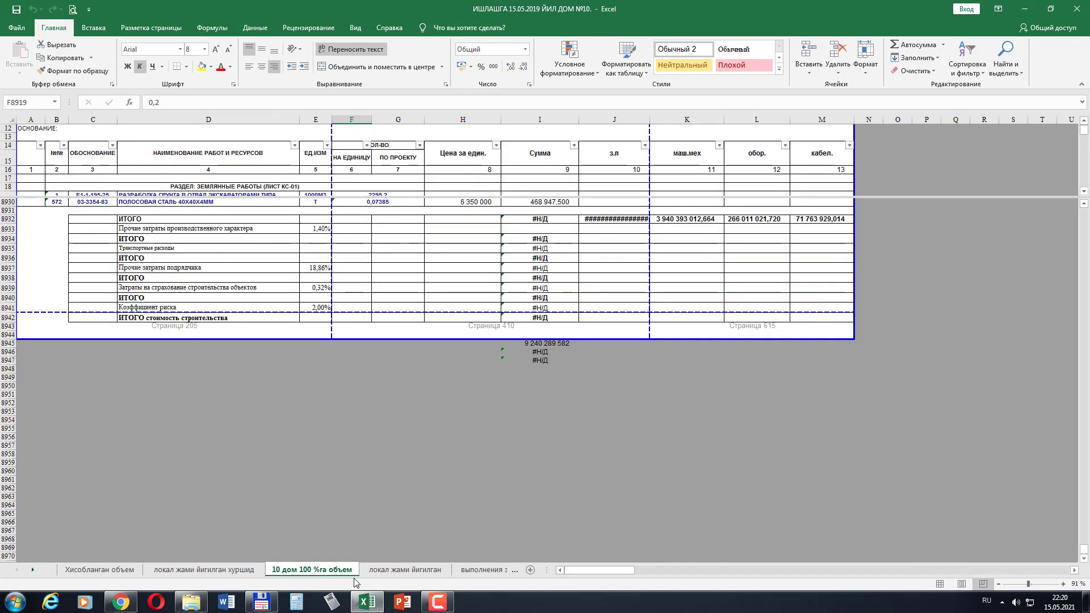
pyautogui.rightClick(336, 574)
pyautogui.click(379, 549)
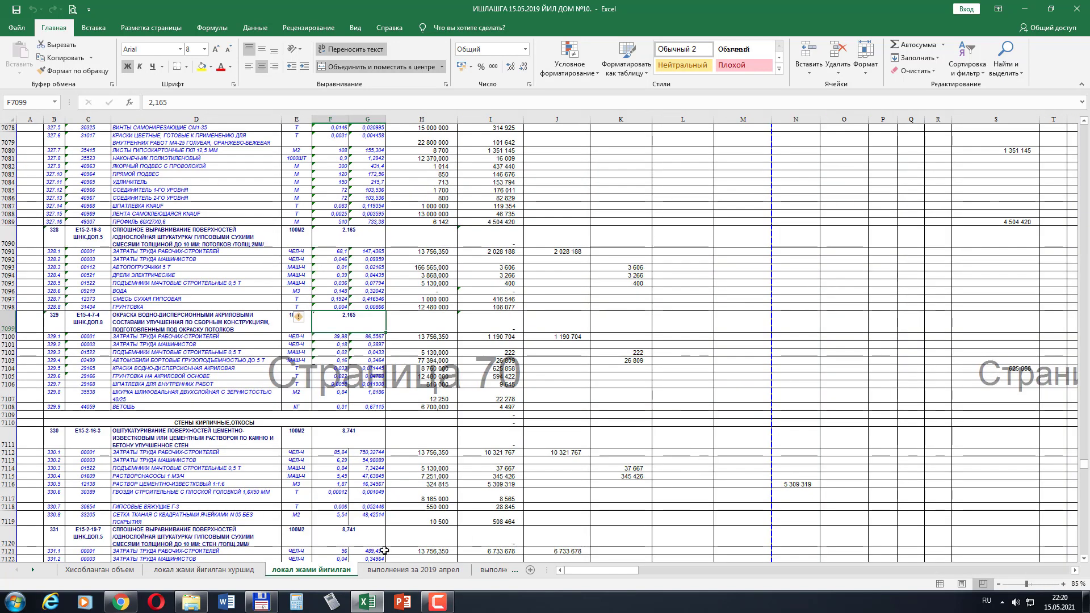
pyautogui.rightClick(282, 570)
pyautogui.click(307, 558)
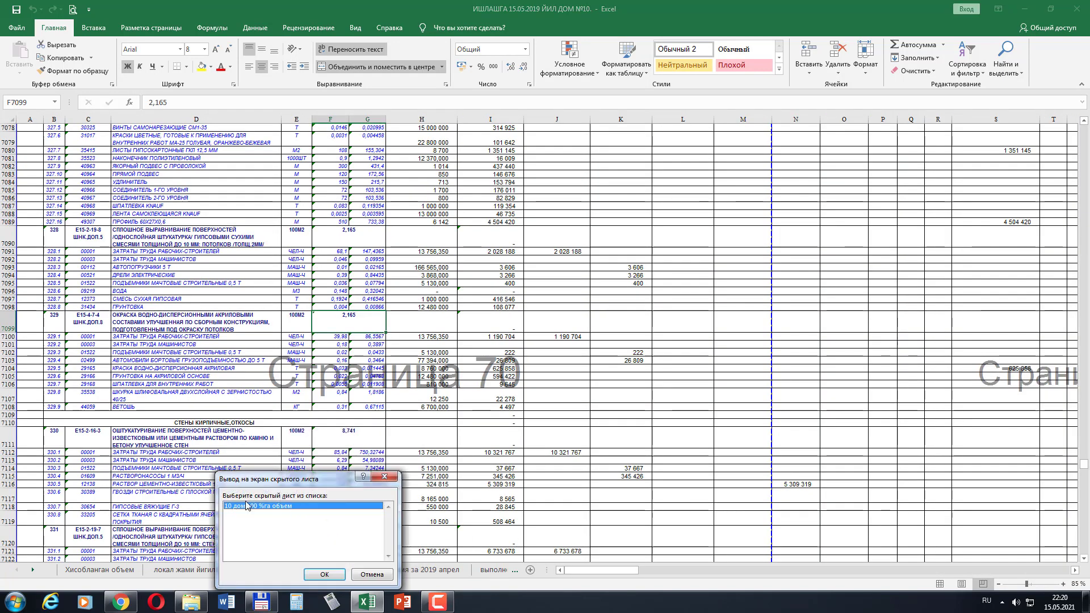
pyautogui.click(324, 574)
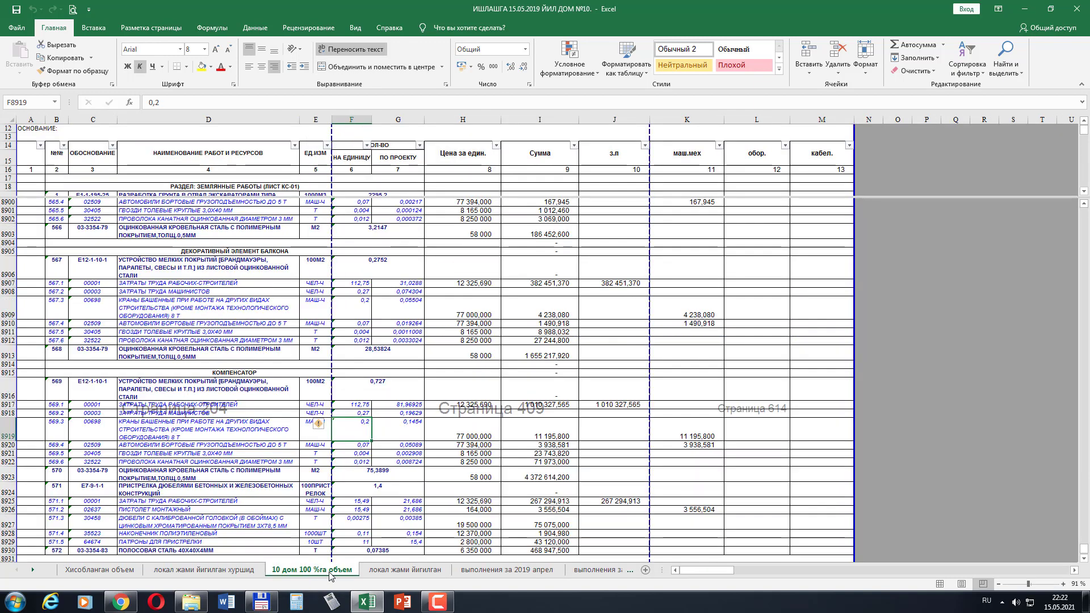
# Step: Select cell D8924 and launch the Visual Basic editor with Alt+F11
pyautogui.click(208, 489)
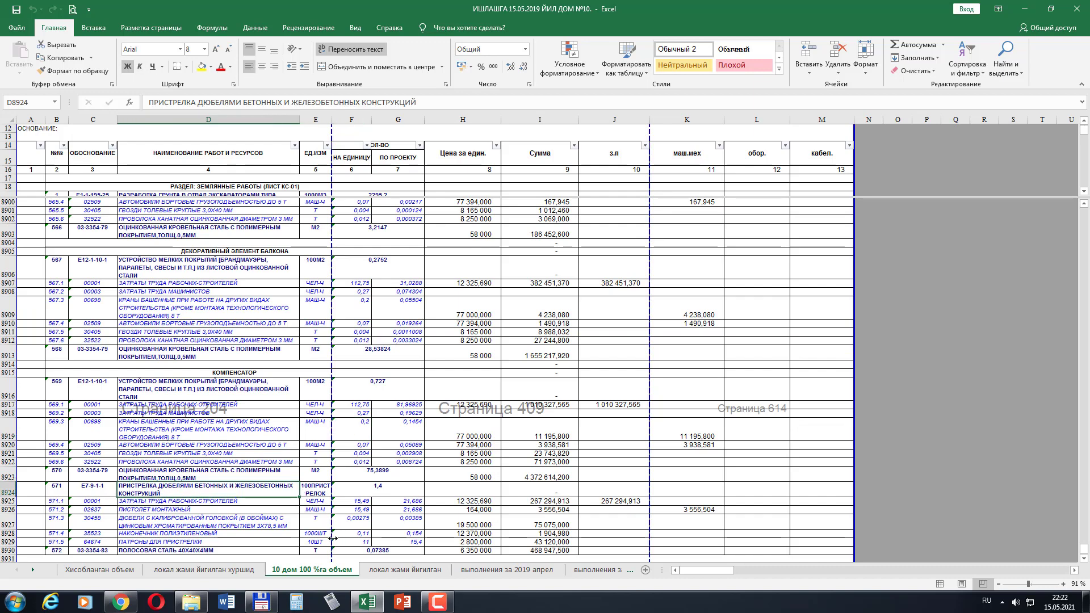
pyautogui.scroll(-2, 283, 510)
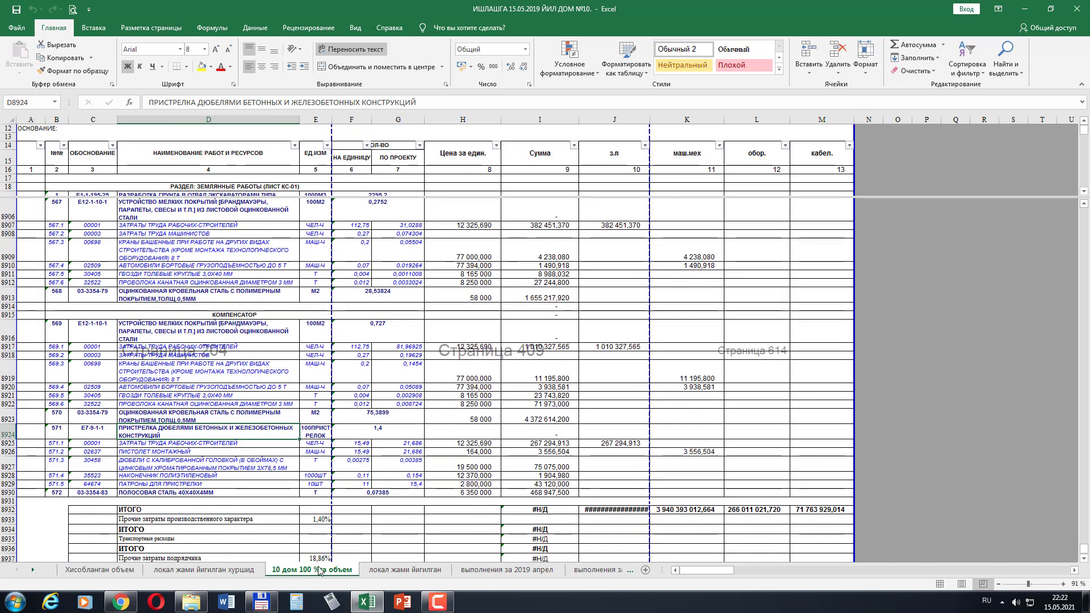
pyautogui.hotkey('alt', 'F11')
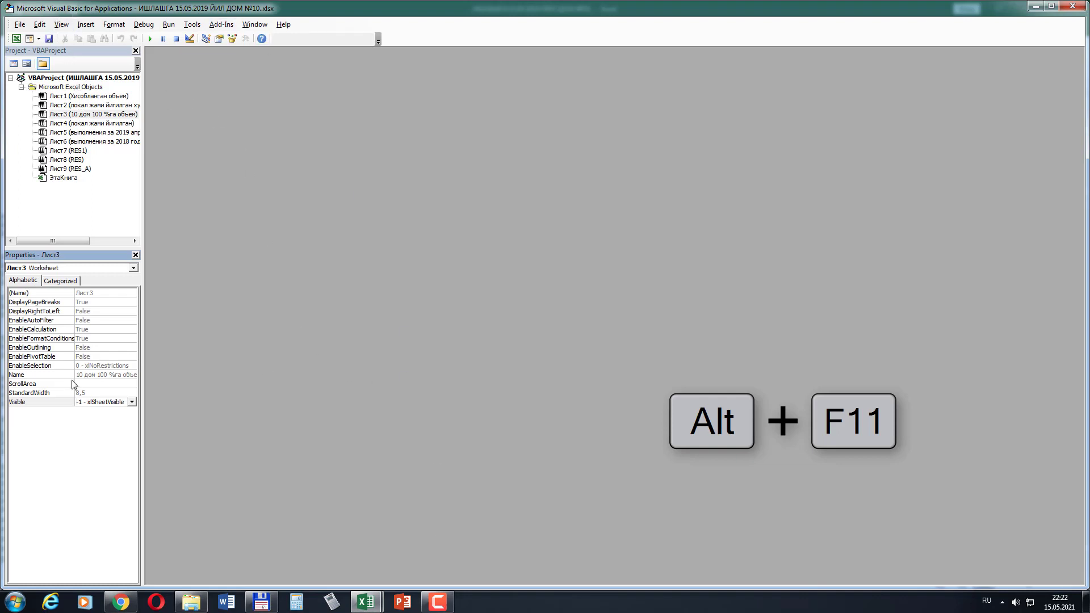
# Step: Set Лист3's Visible to 2 - xlSheetVeryHidden, save, and confirm Excel can't unhide it
pyautogui.click(132, 402)
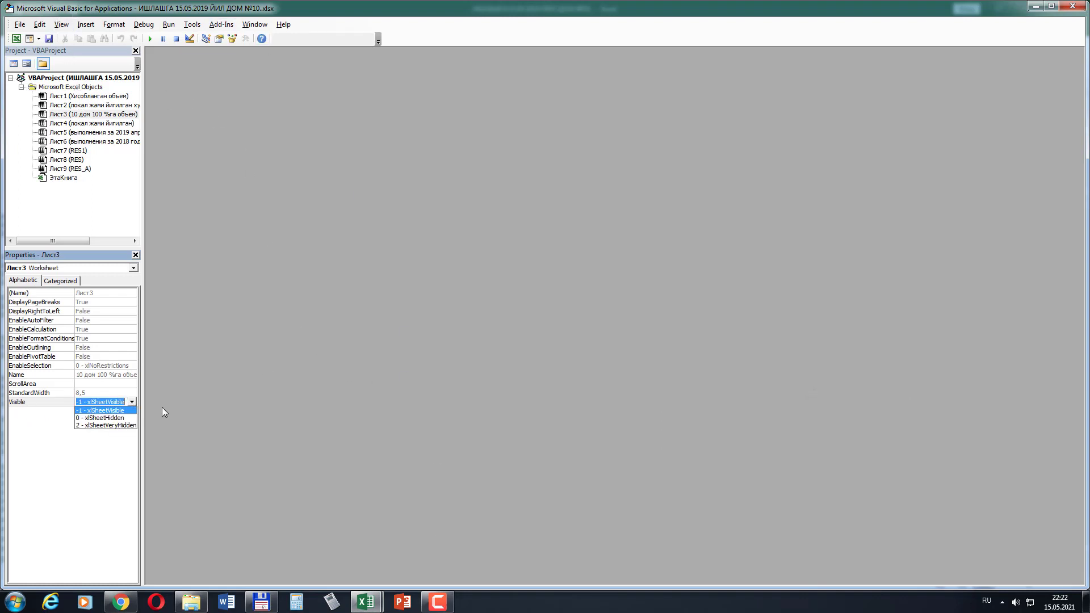
pyautogui.click(128, 425)
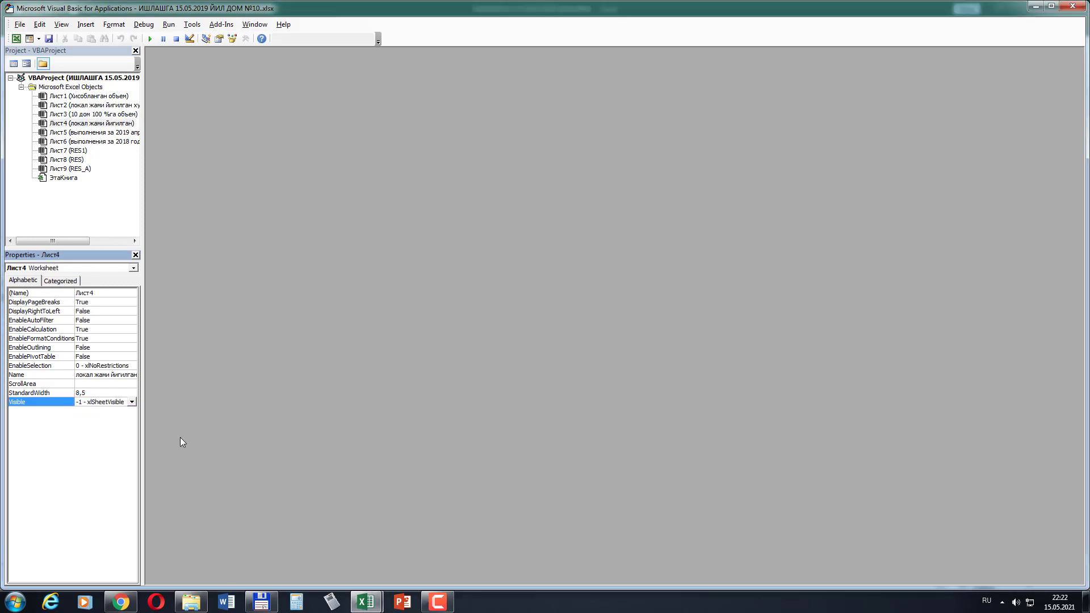
pyautogui.click(49, 38)
pyautogui.hotkey('alt', 'F11')
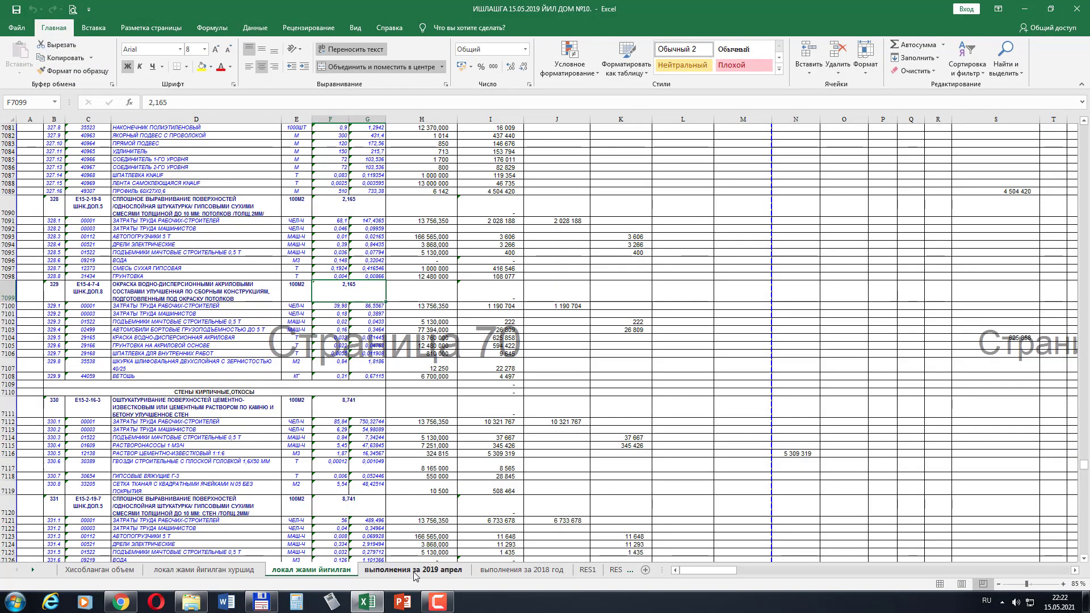
pyautogui.rightClick(334, 574)
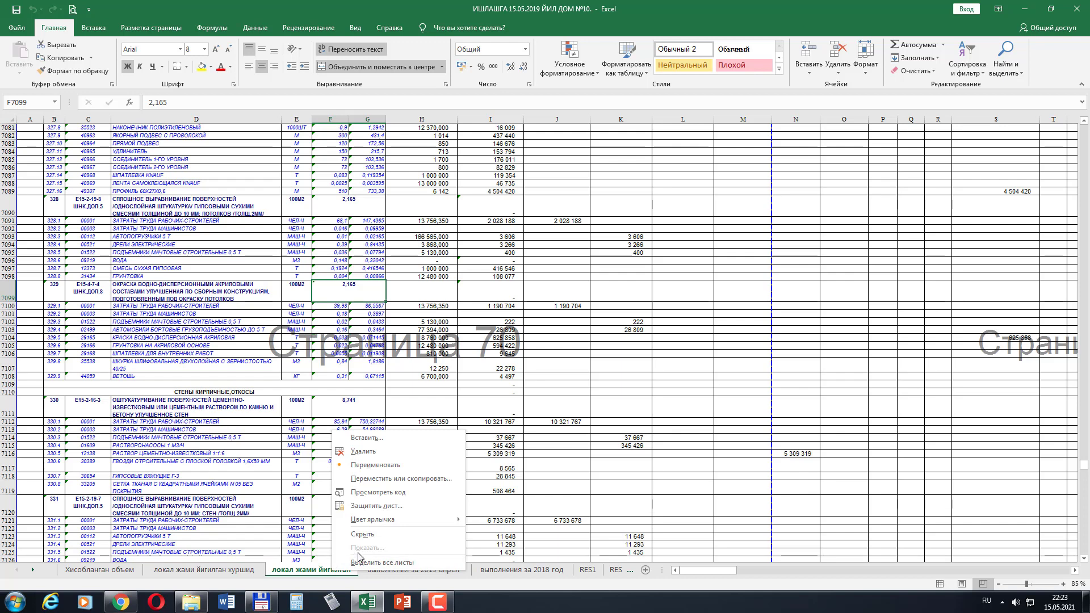
pyautogui.click(294, 571)
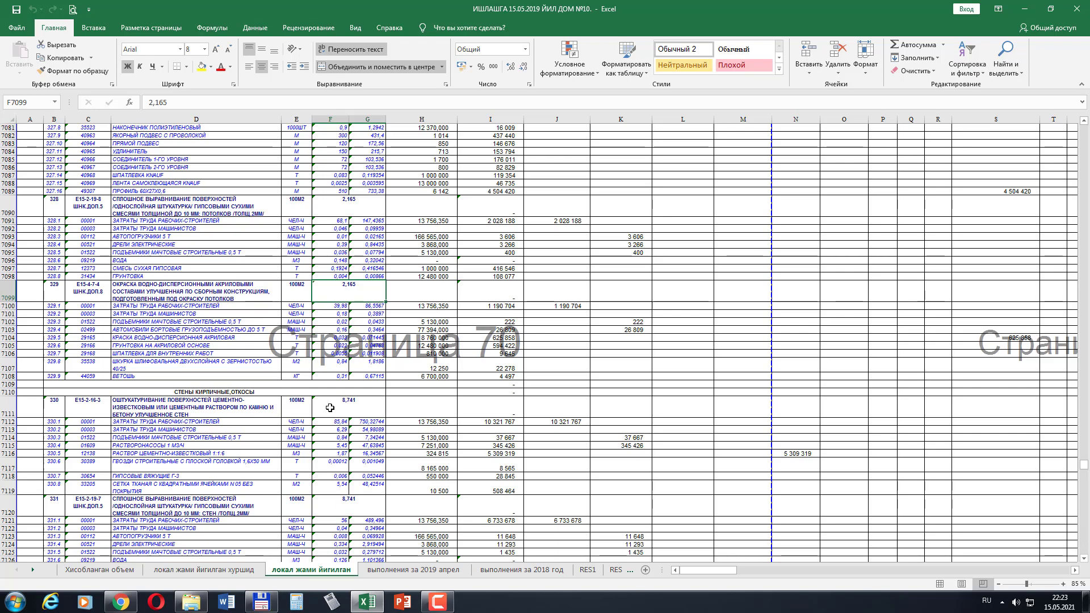
# Step: Leave Лист4's Visible at -1 - xlSheetVisible, then close and reopen the Visual Basic editor
pyautogui.hotkey('alt', 'F11')
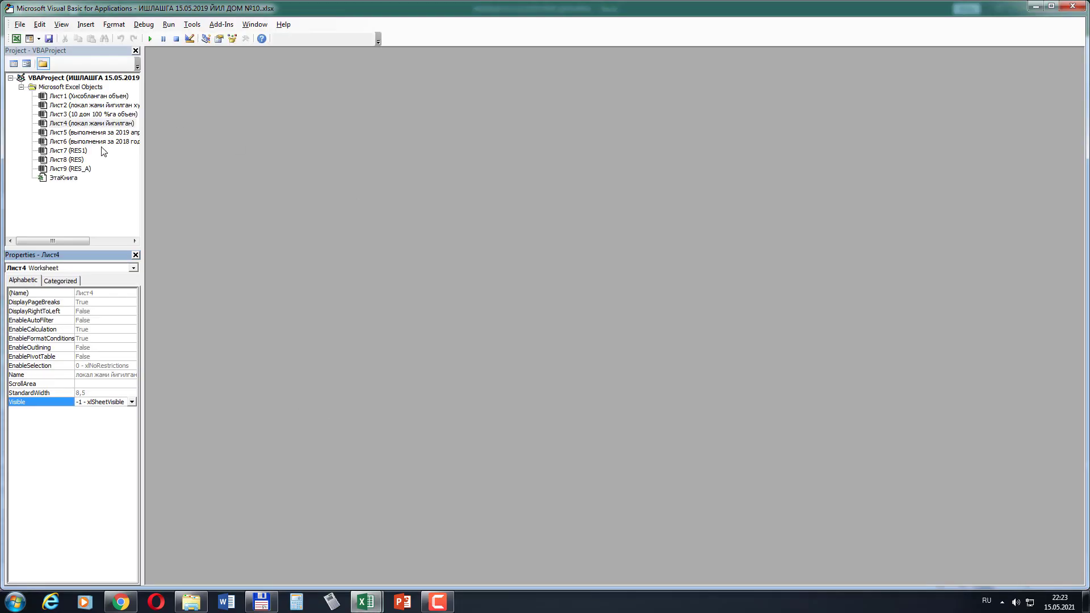
pyautogui.click(133, 402)
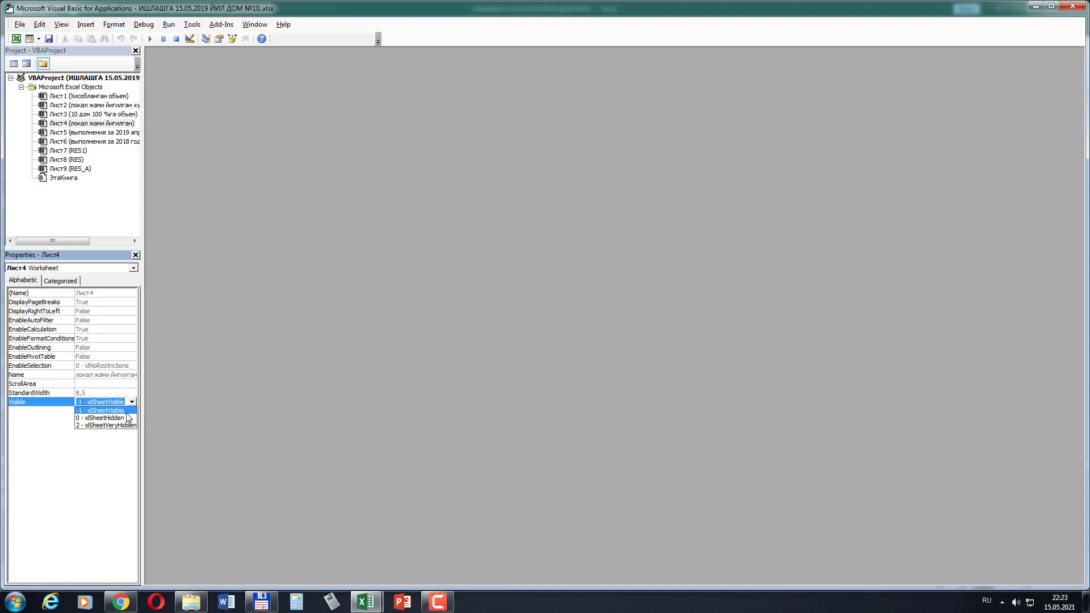
pyautogui.click(128, 412)
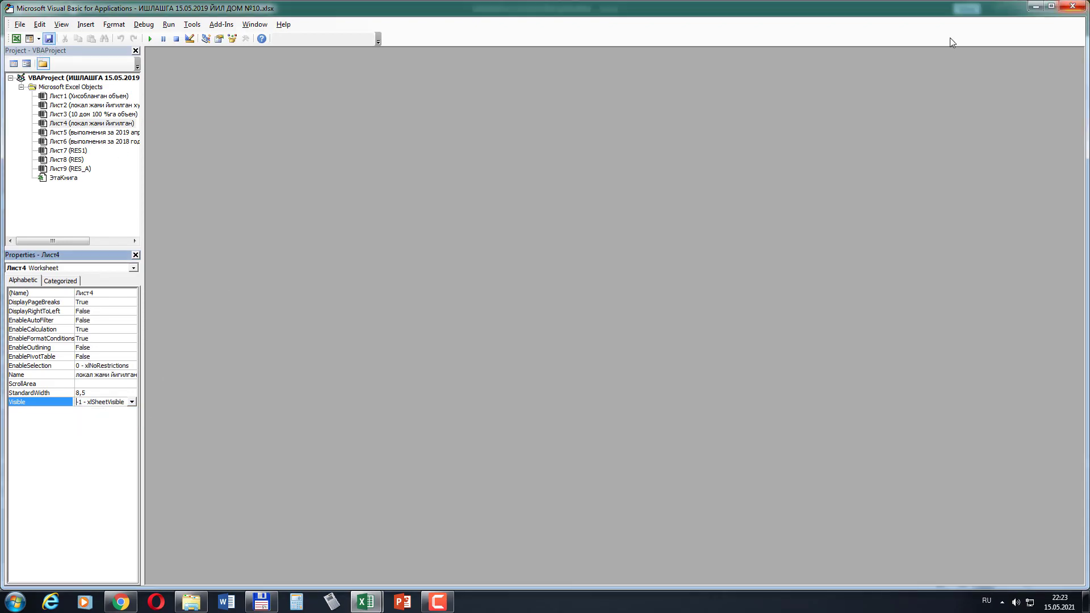
pyautogui.click(1081, 11)
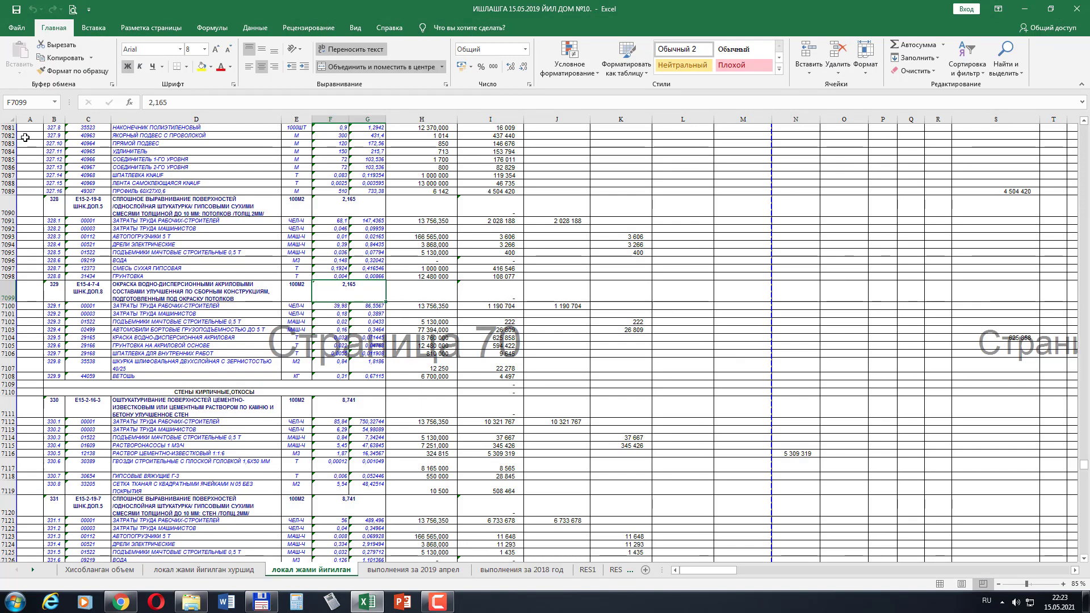
pyautogui.hotkey('alt', 'F11')
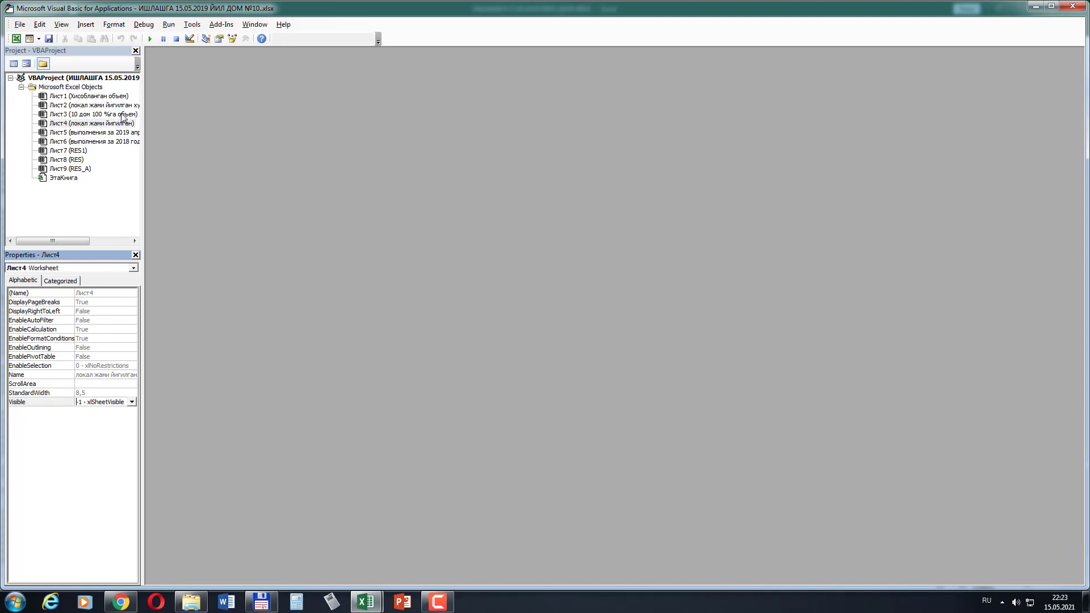
# Step: Set Лист3's Visible back to -1 - xlSheetVisible, save, and close the Visual Basic editor
pyautogui.click(122, 114)
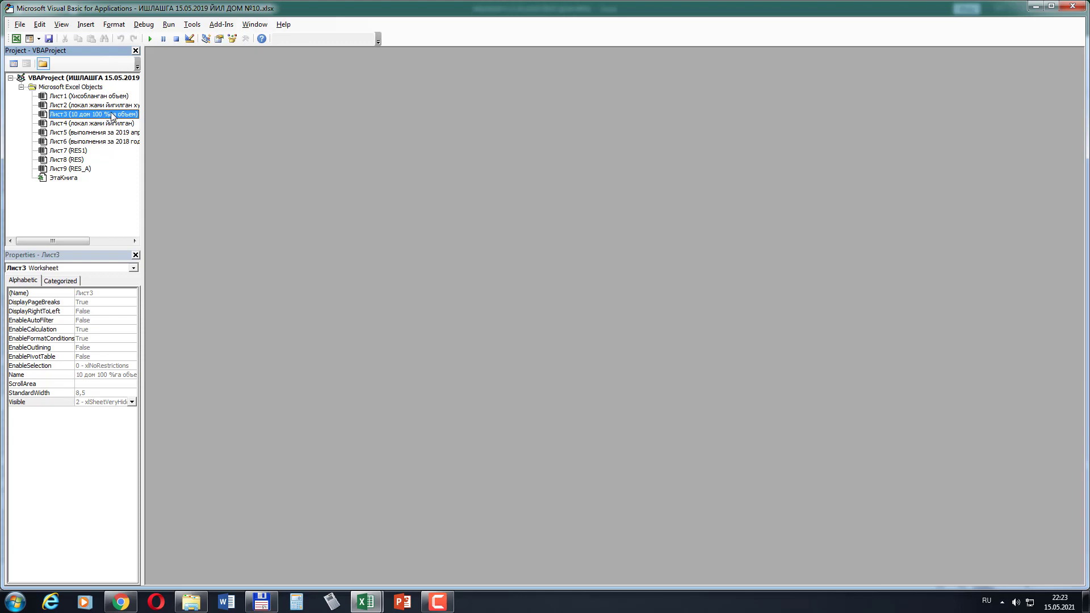
pyautogui.click(99, 402)
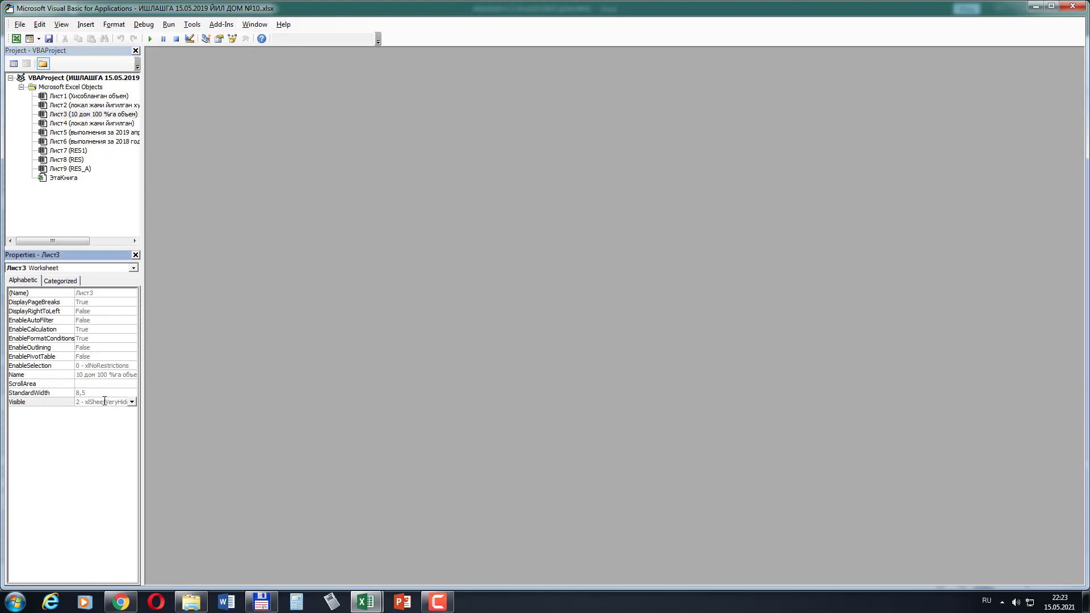
pyautogui.click(99, 115)
pyautogui.click(132, 402)
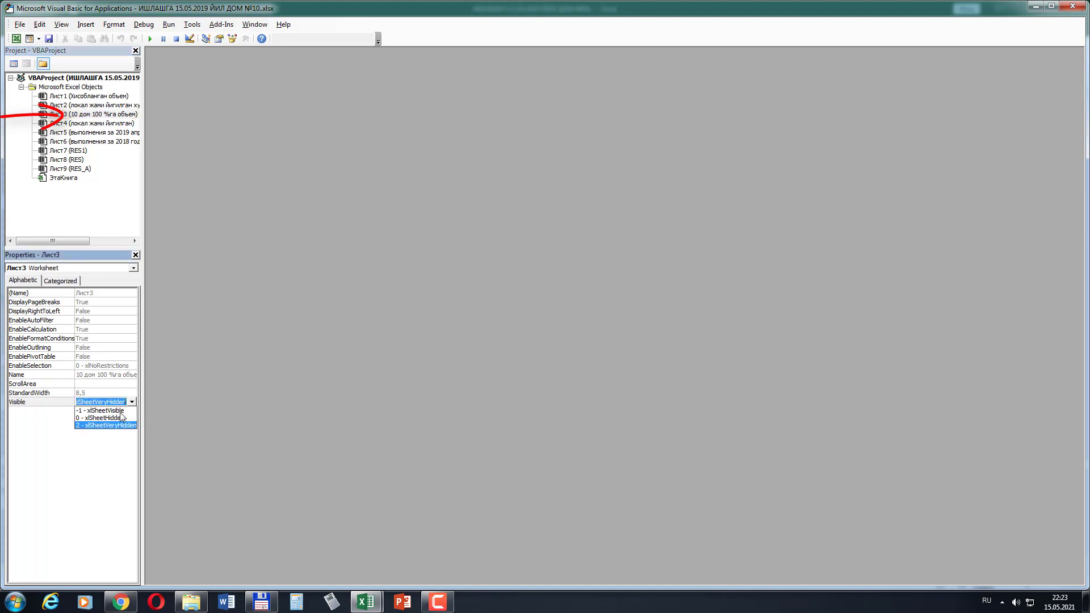
pyautogui.click(108, 410)
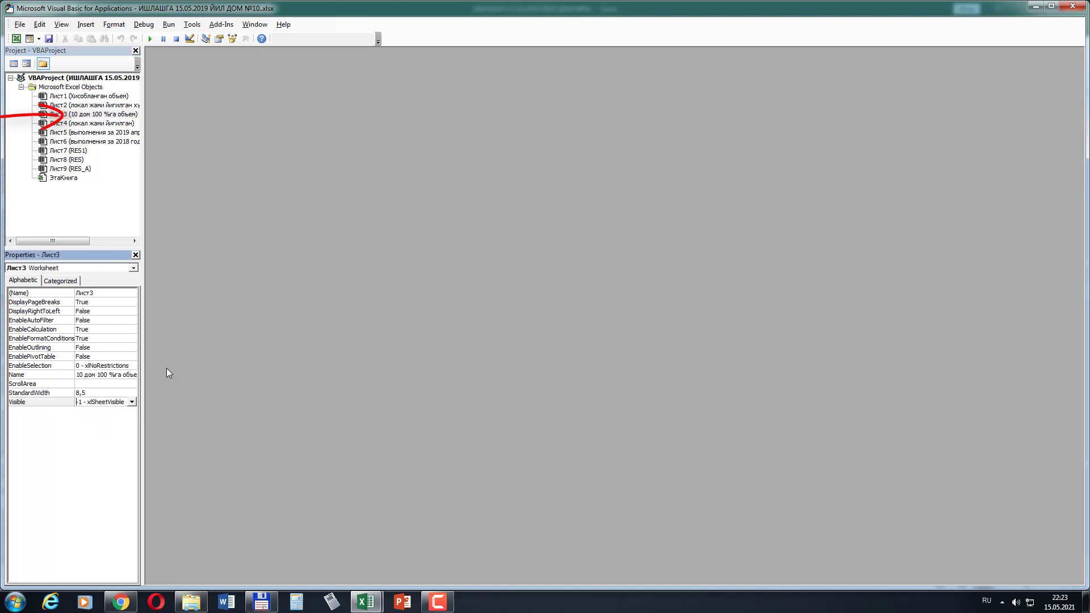
pyautogui.click(48, 38)
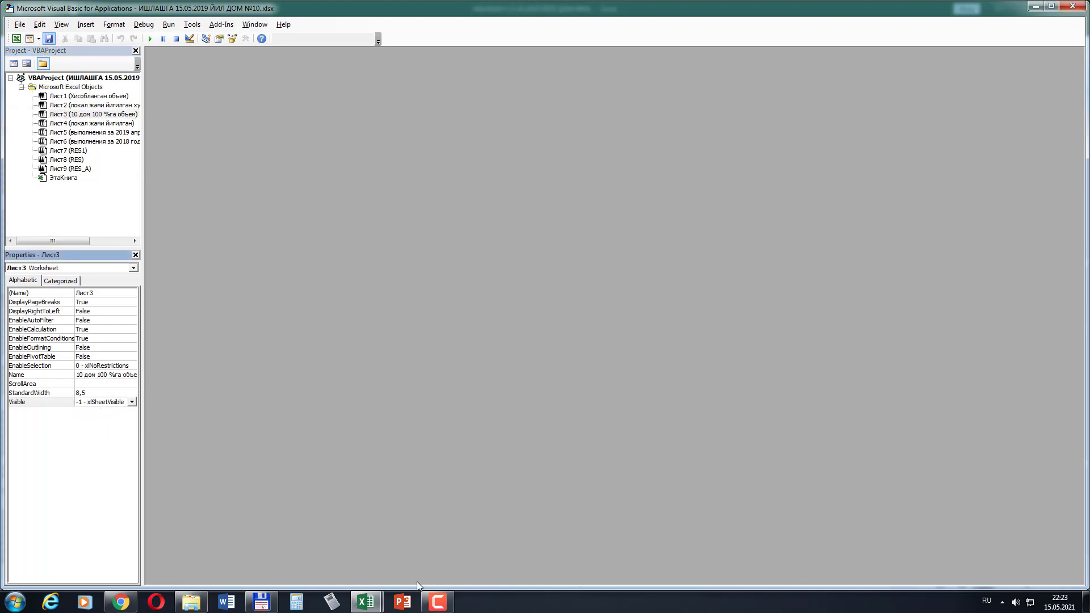
pyautogui.click(1073, 6)
# Step: Check the restored 10 дом 100 %га объем sheet tab, then close the Excel workbook
pyautogui.click(311, 569)
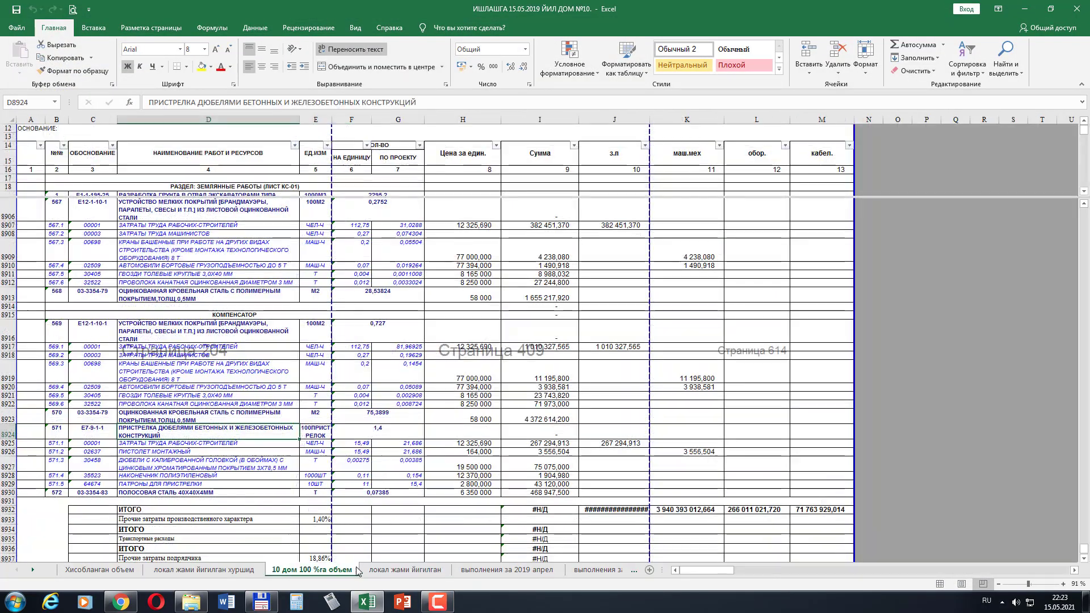
pyautogui.scroll(6, 326, 363)
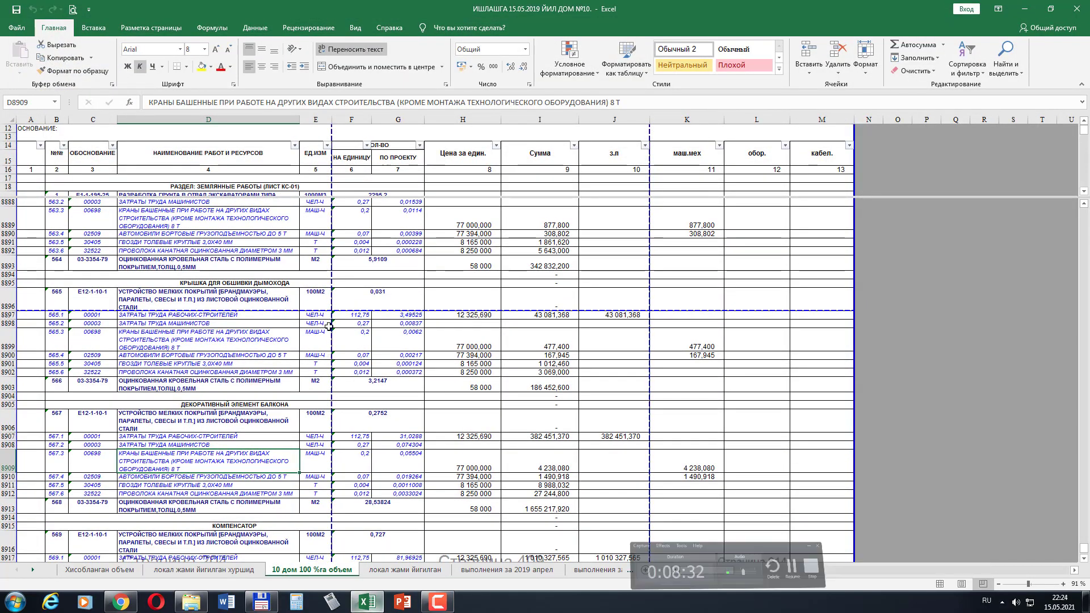
pyautogui.click(1077, 9)
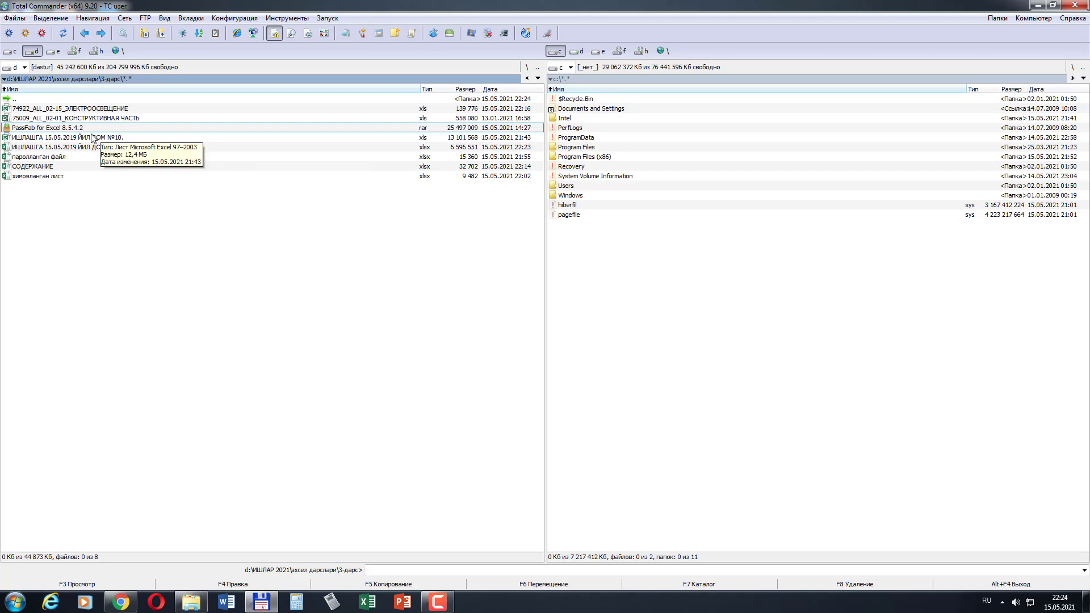
pyautogui.moveTo(47, 128)
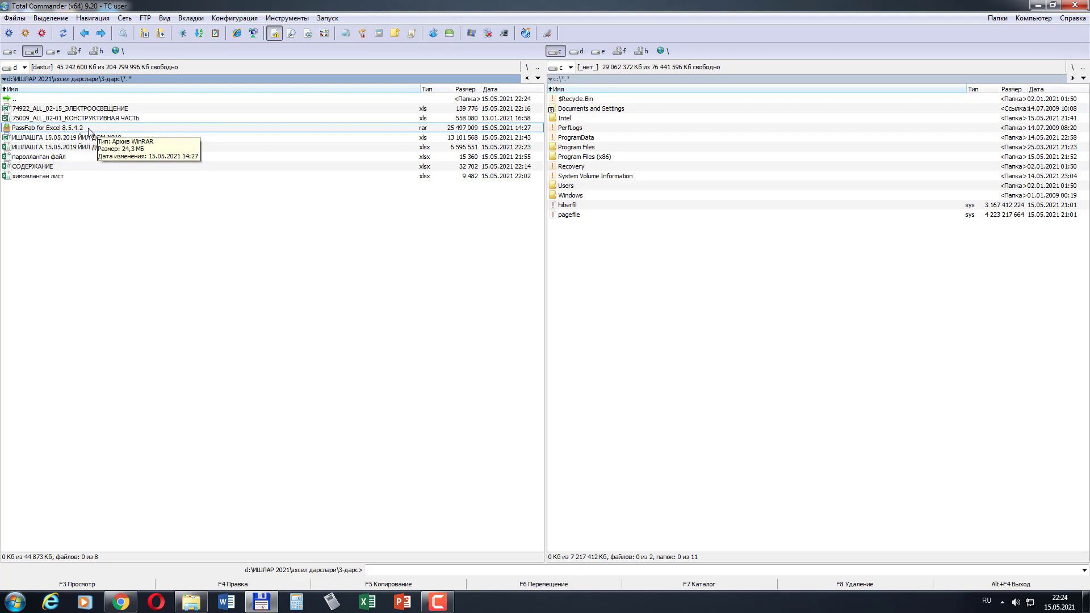
# Step: Extract PassFab for Excel 8.5.4.2 into its own folder and run Setup, confirming the installer language
pyautogui.rightClick(122, 129)
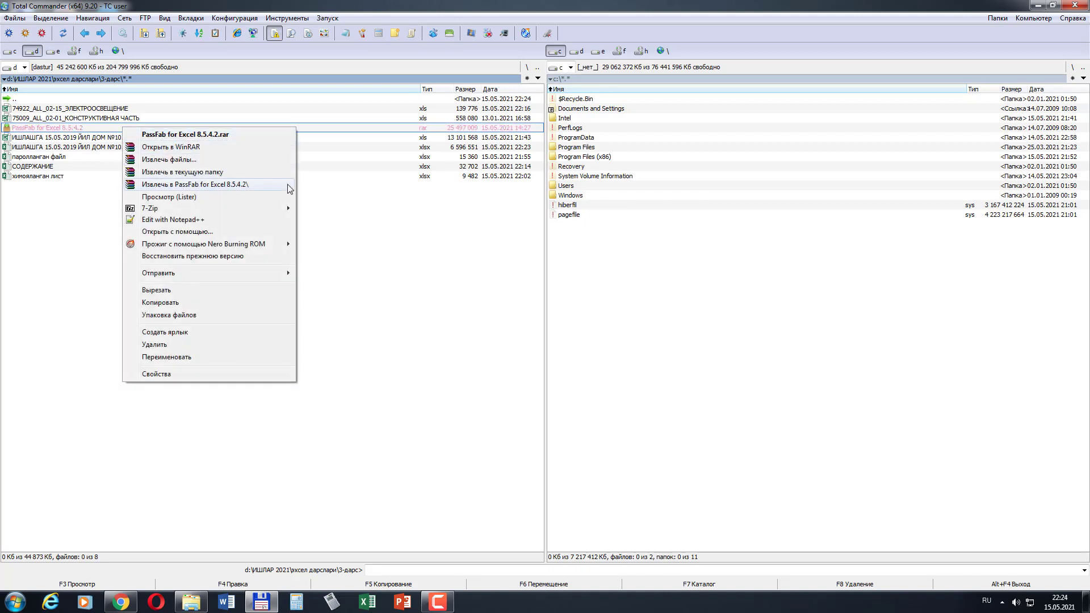
pyautogui.click(197, 185)
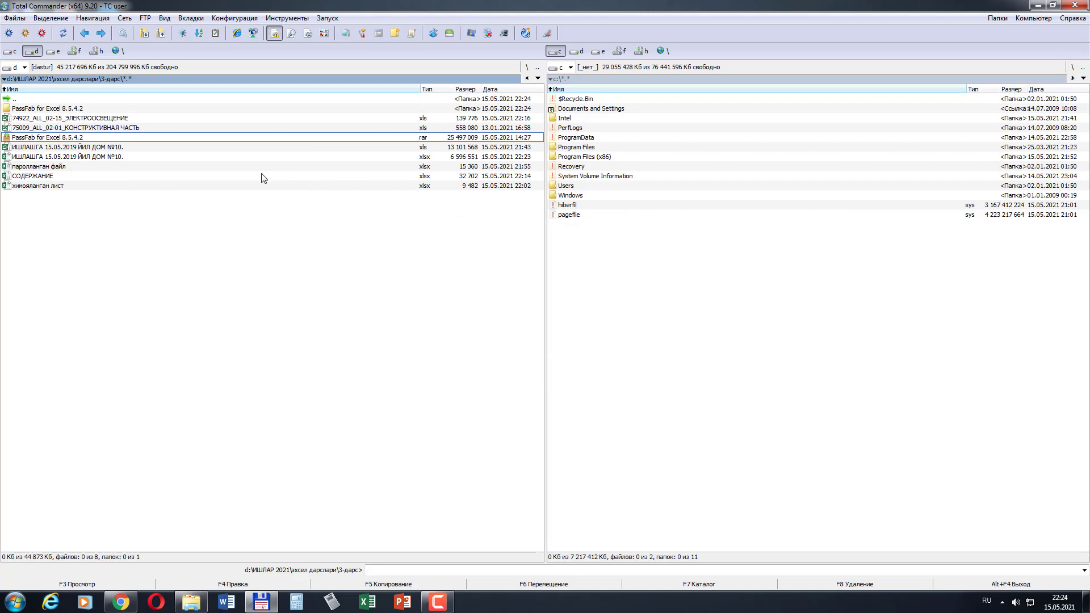
pyautogui.doubleClick(55, 109)
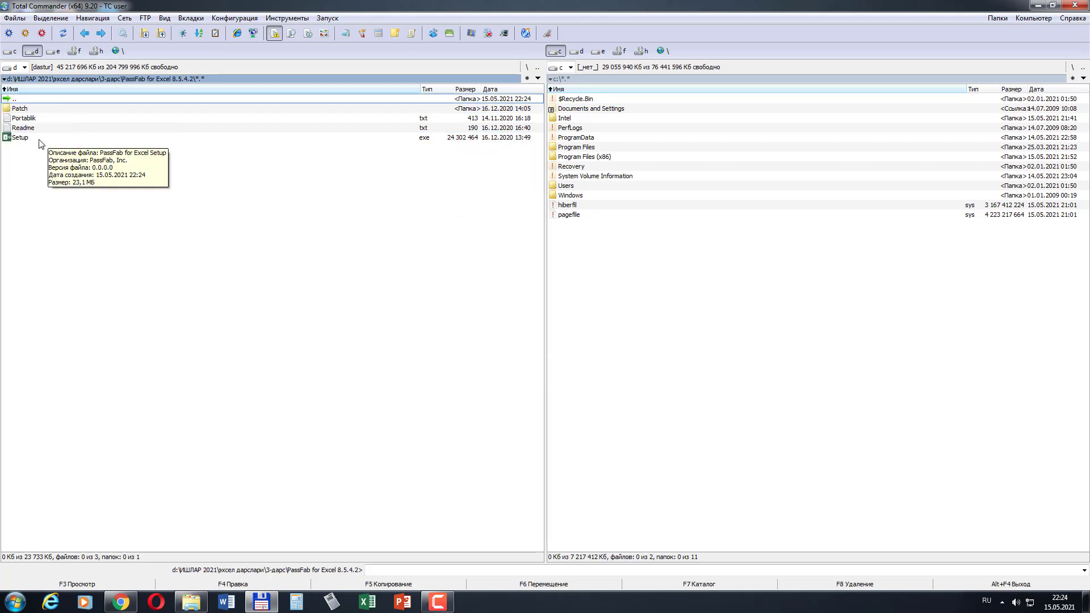
pyautogui.doubleClick(21, 137)
pyautogui.click(557, 326)
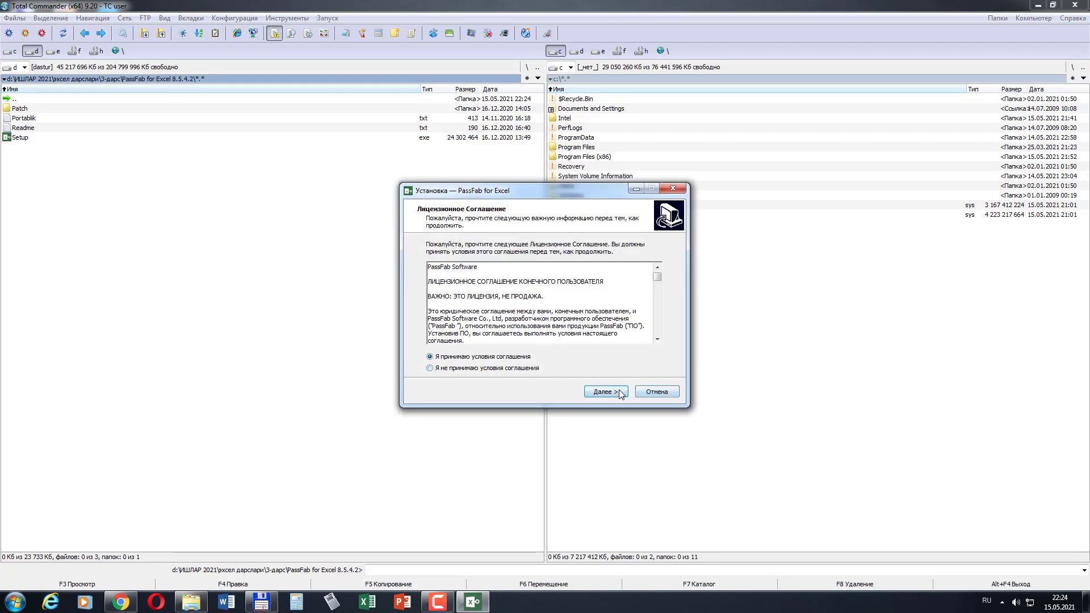
# Step: Install PassFab for Excel into its existing folder without launching it, then open the Readme note
pyautogui.click(618, 392)
pyautogui.click(617, 393)
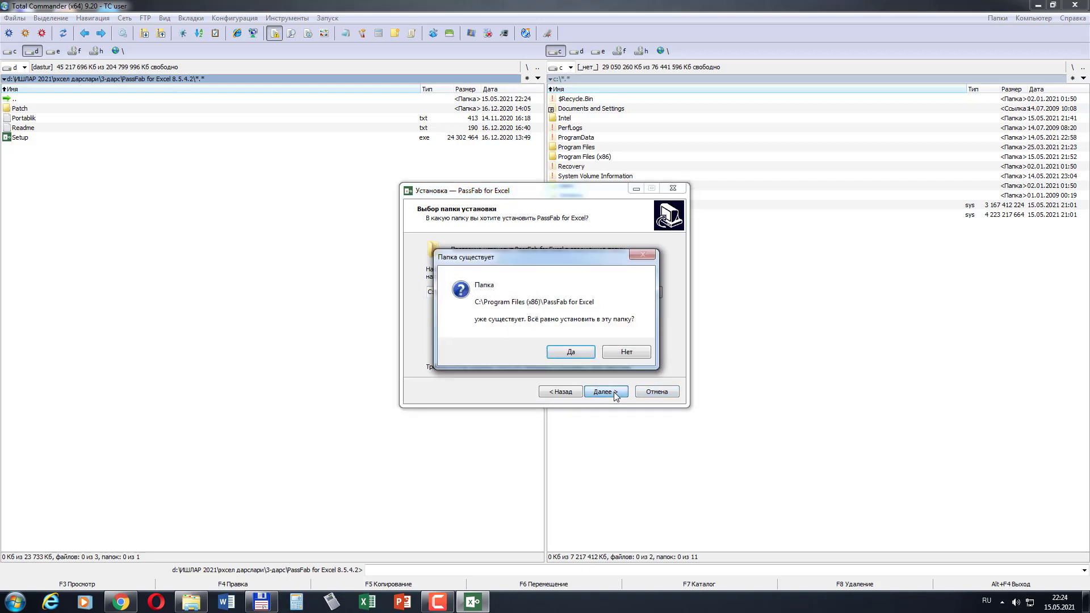
pyautogui.click(572, 354)
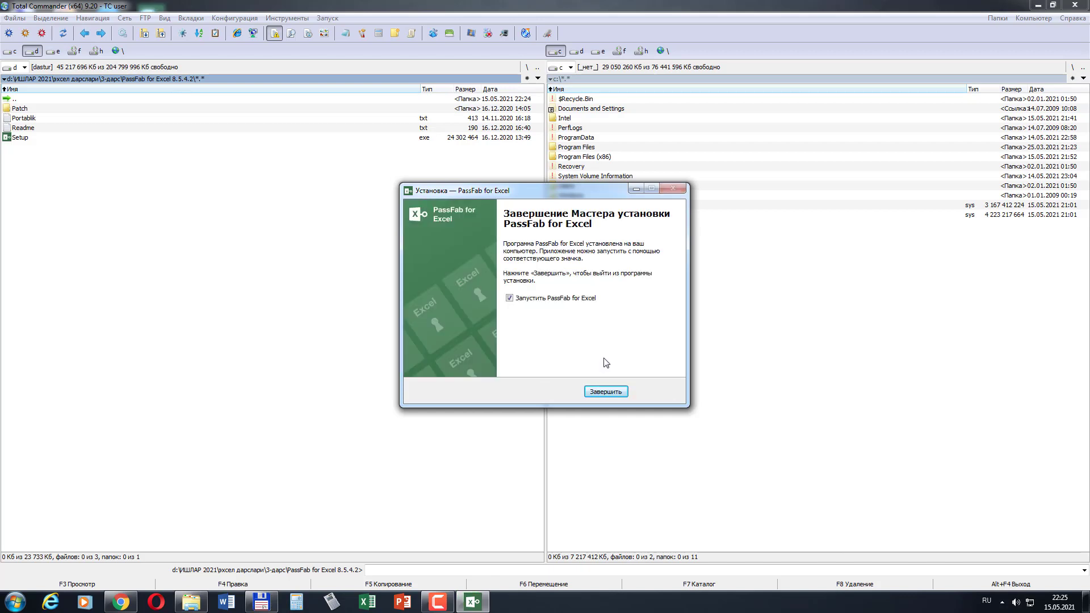
pyautogui.click(606, 391)
pyautogui.doubleClick(33, 128)
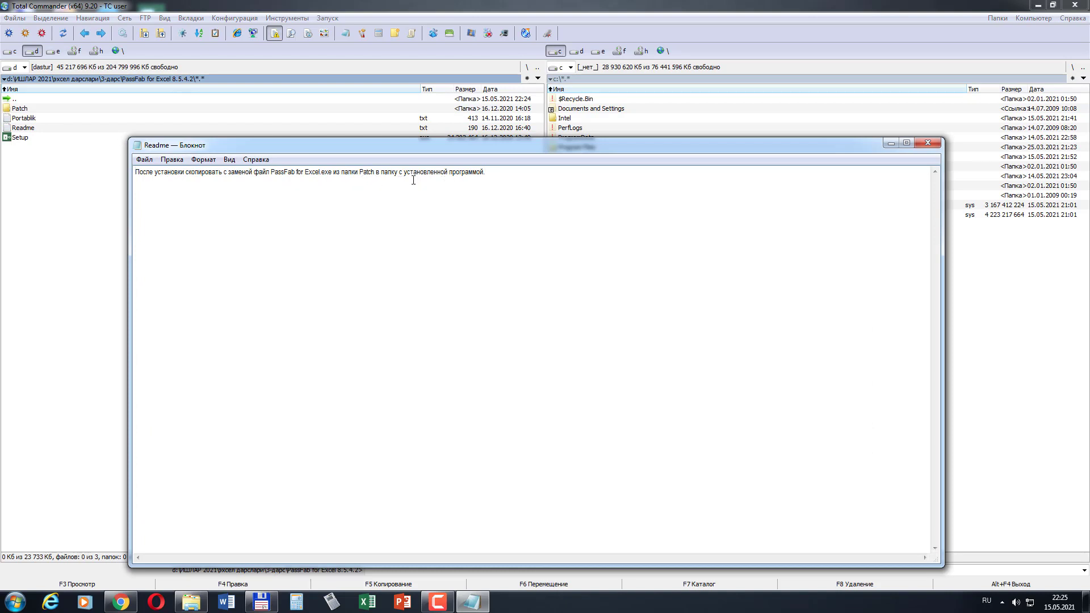
# Step: Close the Readme, then show the Patch folder on the left and C:\Program Files (x86) on the right
pyautogui.click(927, 142)
pyautogui.click(64, 110)
pyautogui.doubleClick(64, 111)
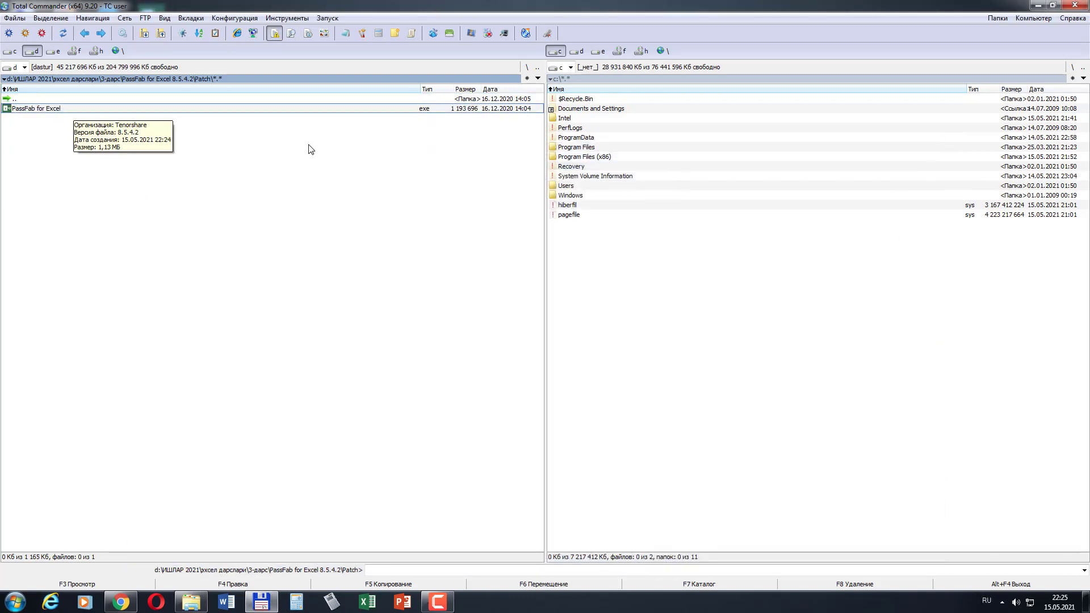
pyautogui.click(609, 159)
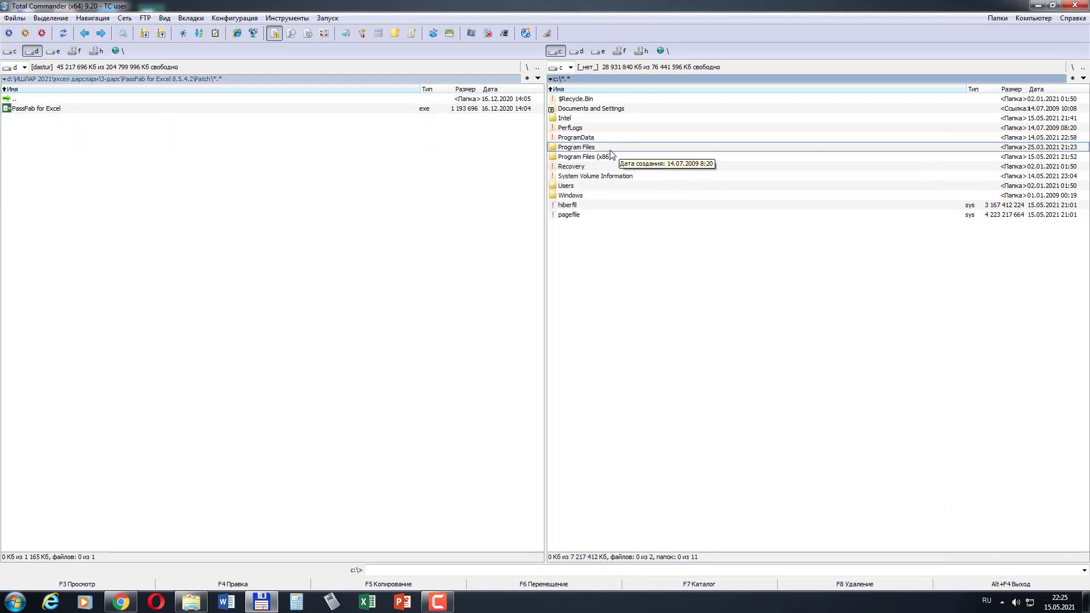
pyautogui.doubleClick(609, 159)
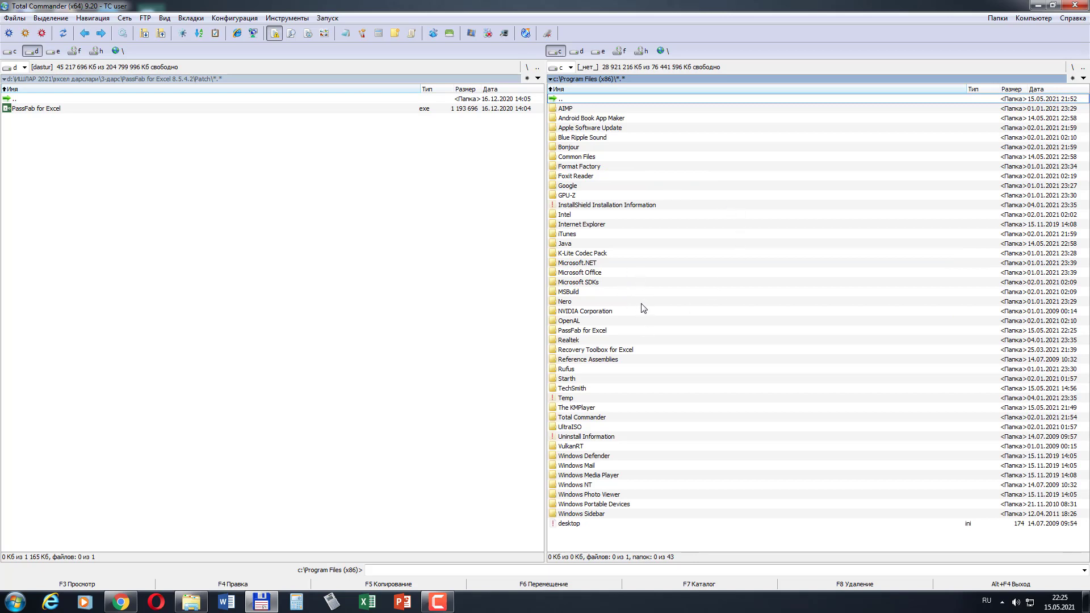
# Step: Replace the installed PassFab for Excel.exe with the patched copy, then minimize Total Commander
pyautogui.doubleClick(621, 334)
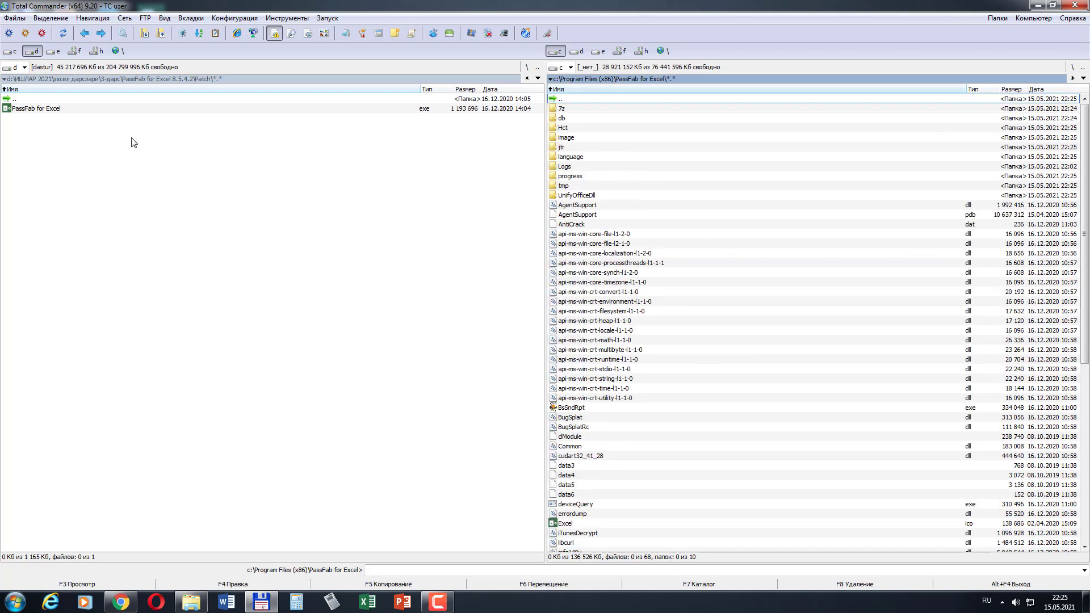
pyautogui.moveTo(67, 110); pyautogui.dragTo(758, 440)
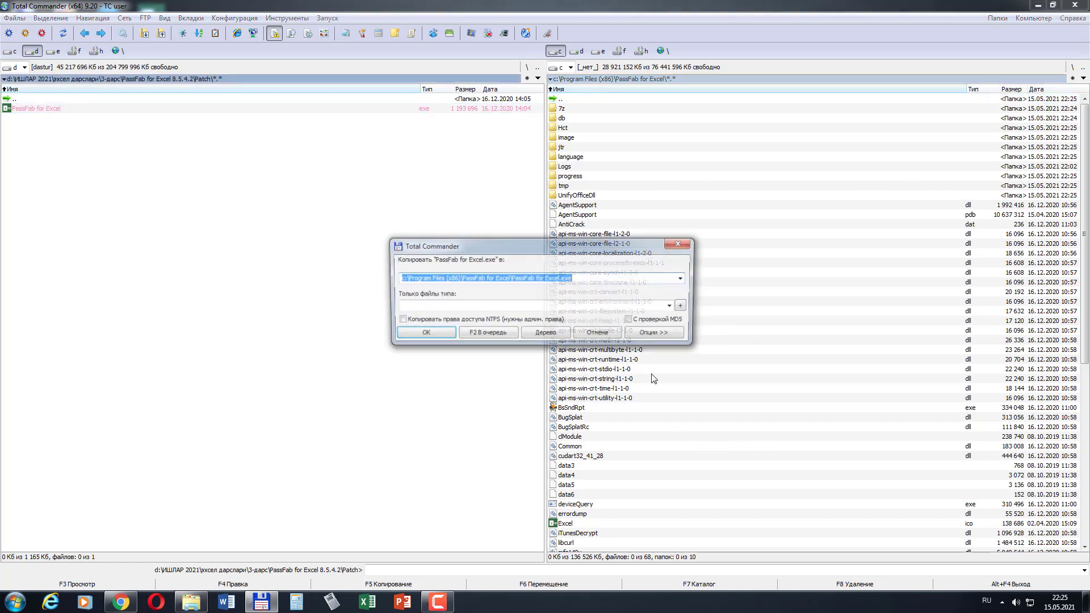
pyautogui.click(435, 335)
pyautogui.click(532, 334)
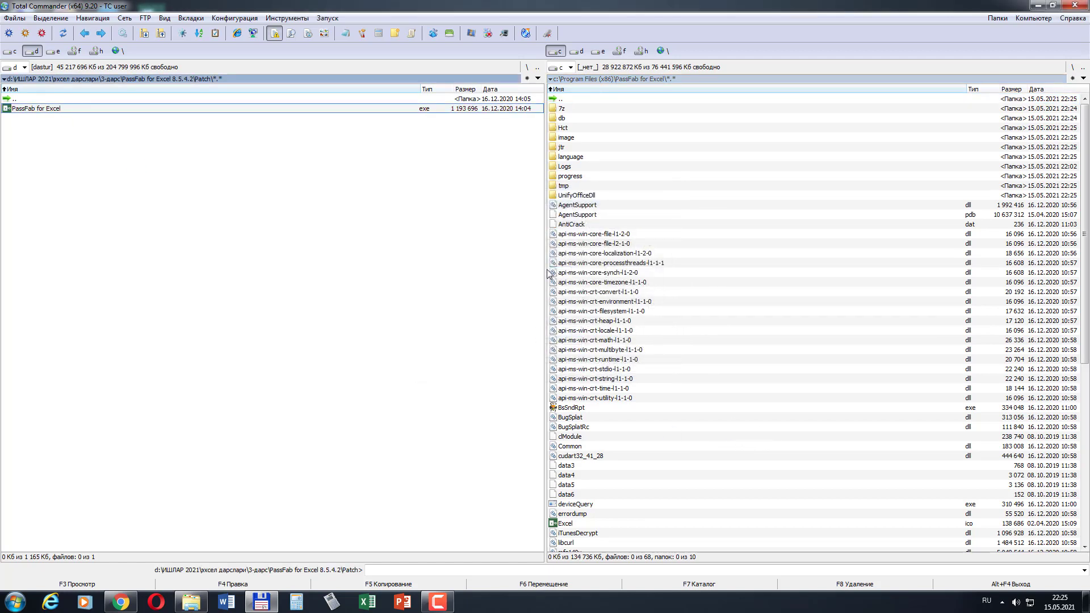
pyautogui.click(1037, 5)
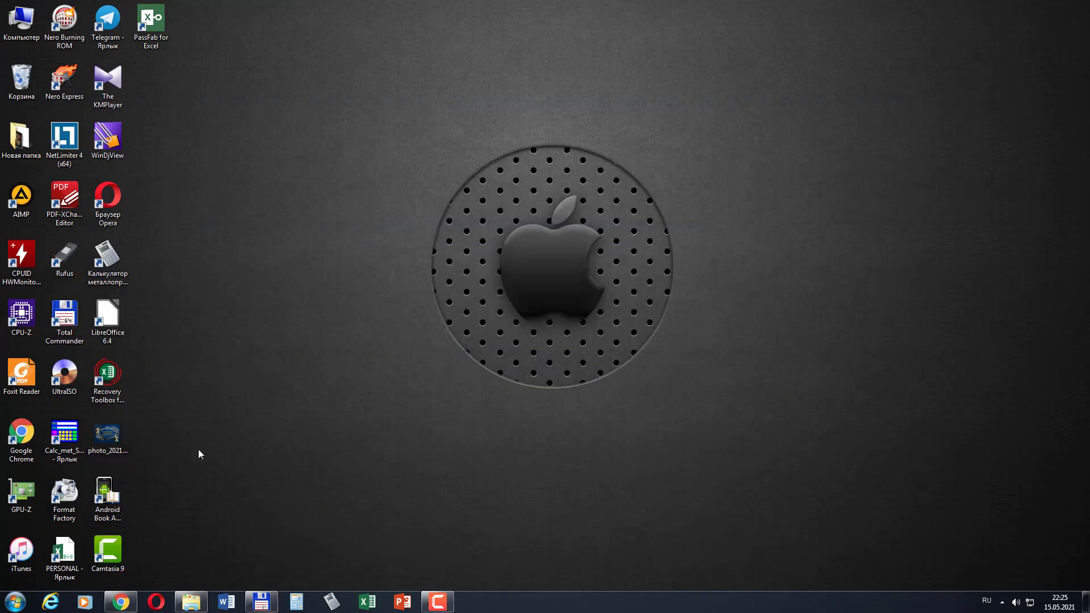
# Step: Launch PassFab for Excel, choose open-password recovery, and confirm the unlocker_dict.txt dictionary attack
pyautogui.doubleClick(151, 20)
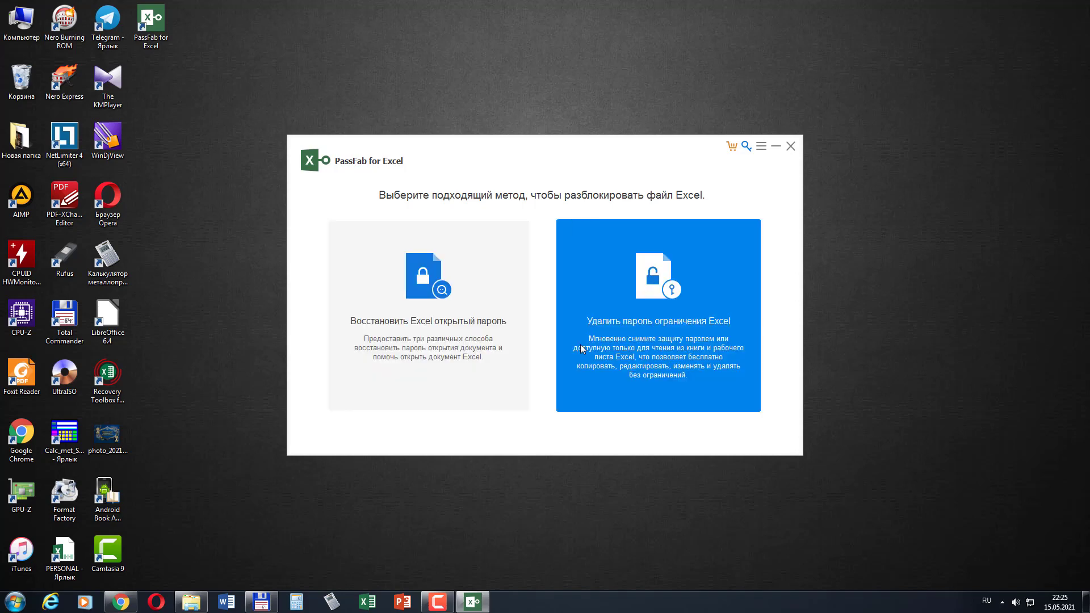
pyautogui.click(477, 354)
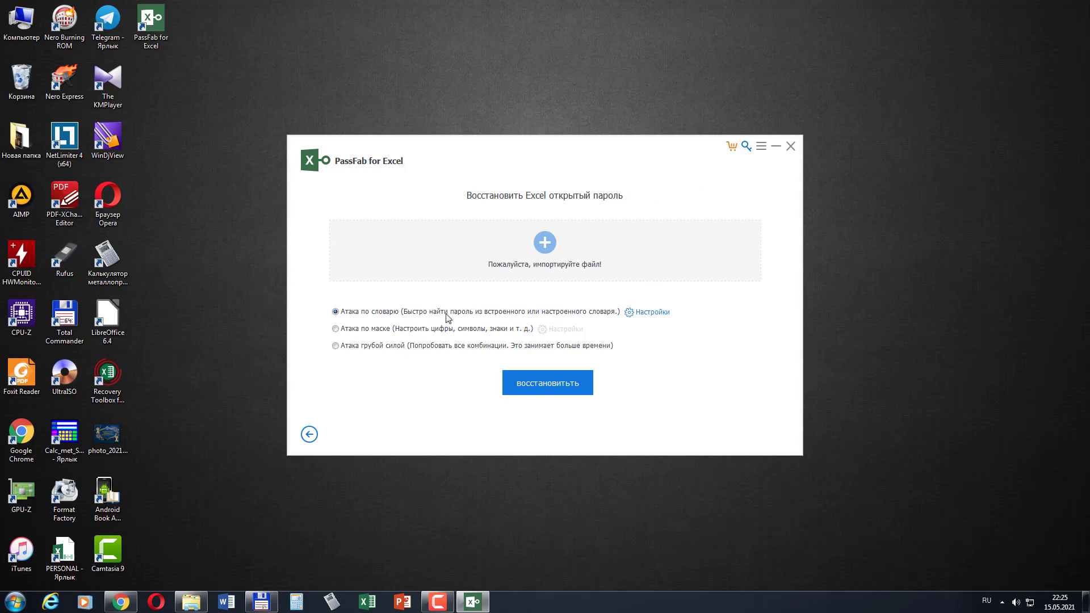
pyautogui.click(647, 313)
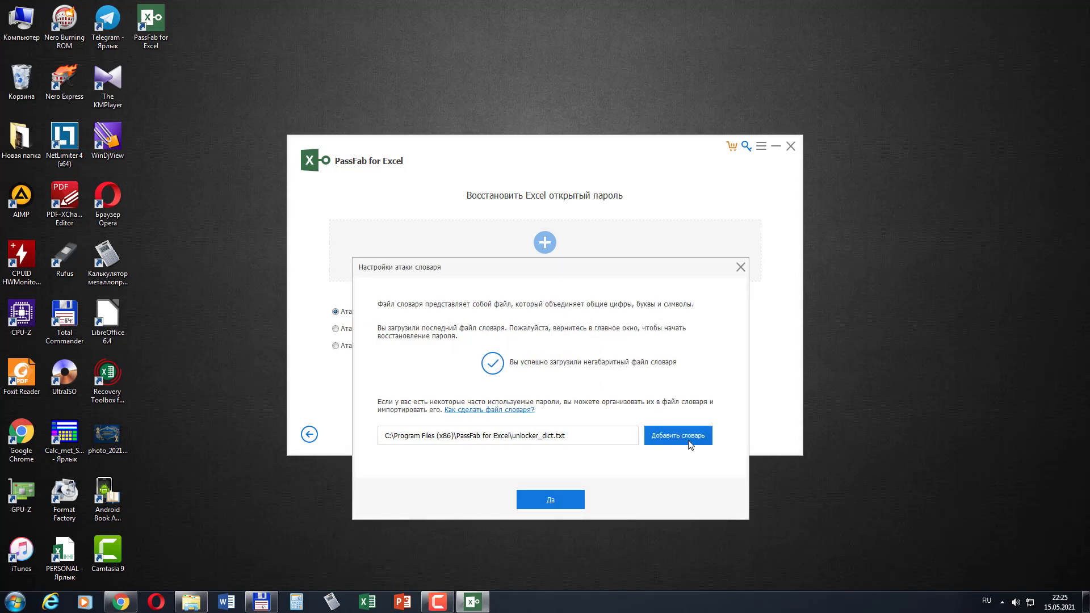
pyautogui.click(558, 502)
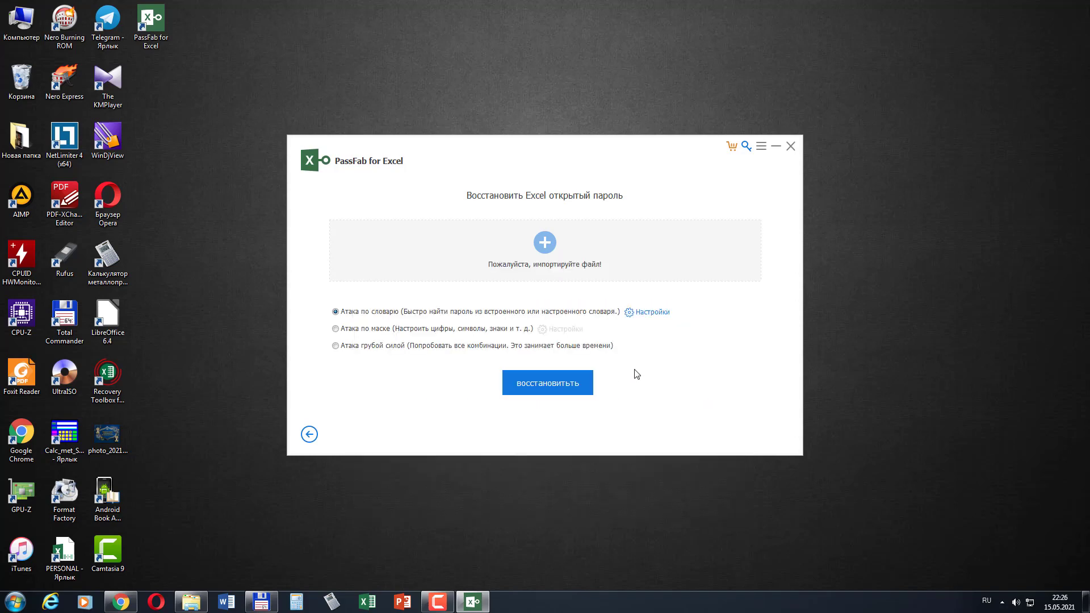
# Step: Import паролланган файл.xlsx into PassFab and start recovering its open password
pyautogui.click(546, 248)
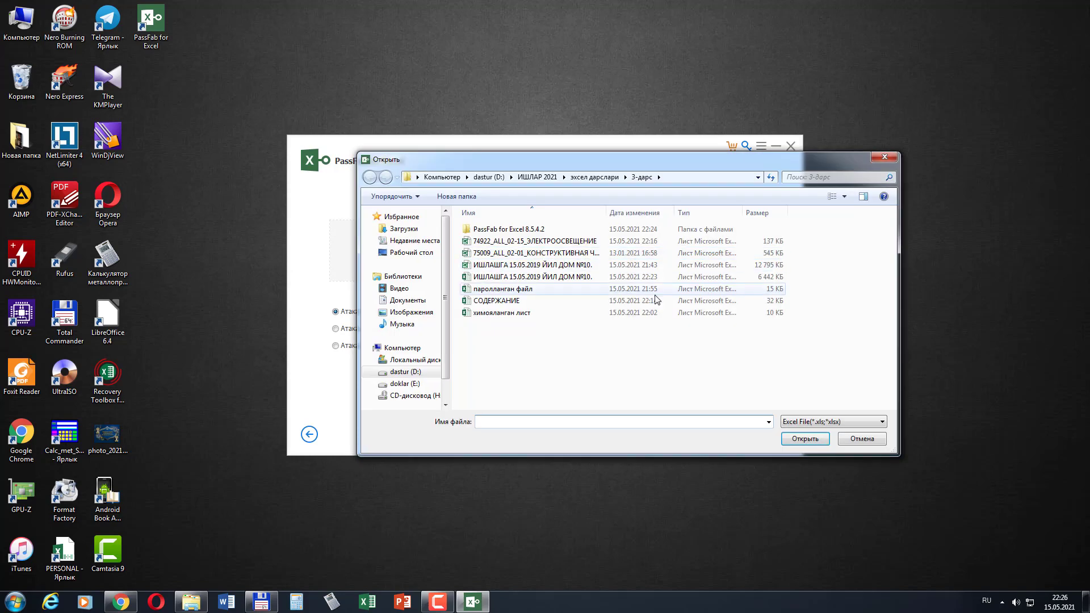
pyautogui.click(548, 290)
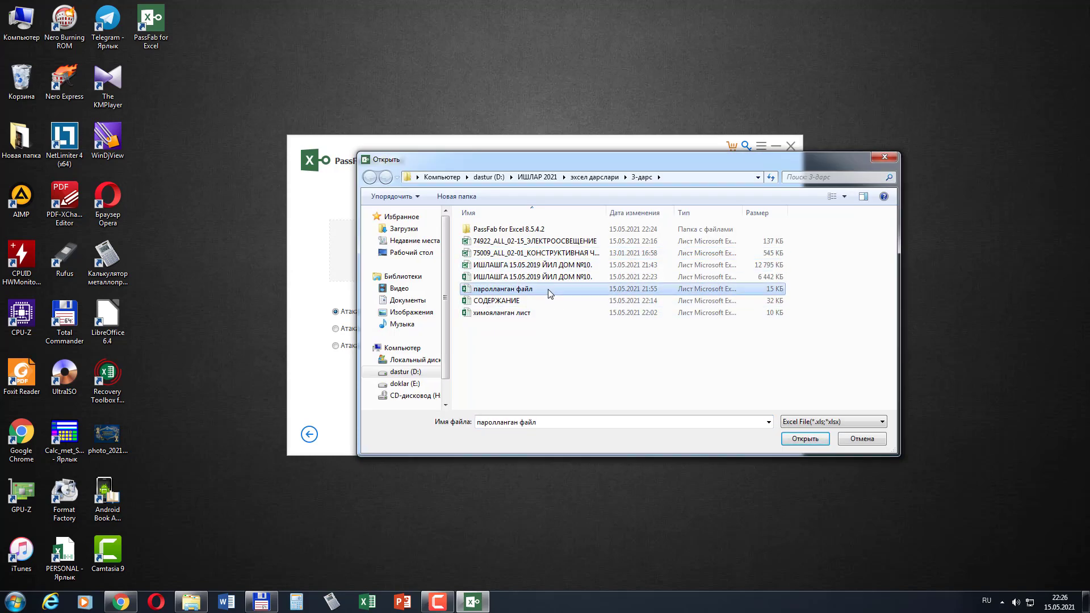
pyautogui.doubleClick(547, 289)
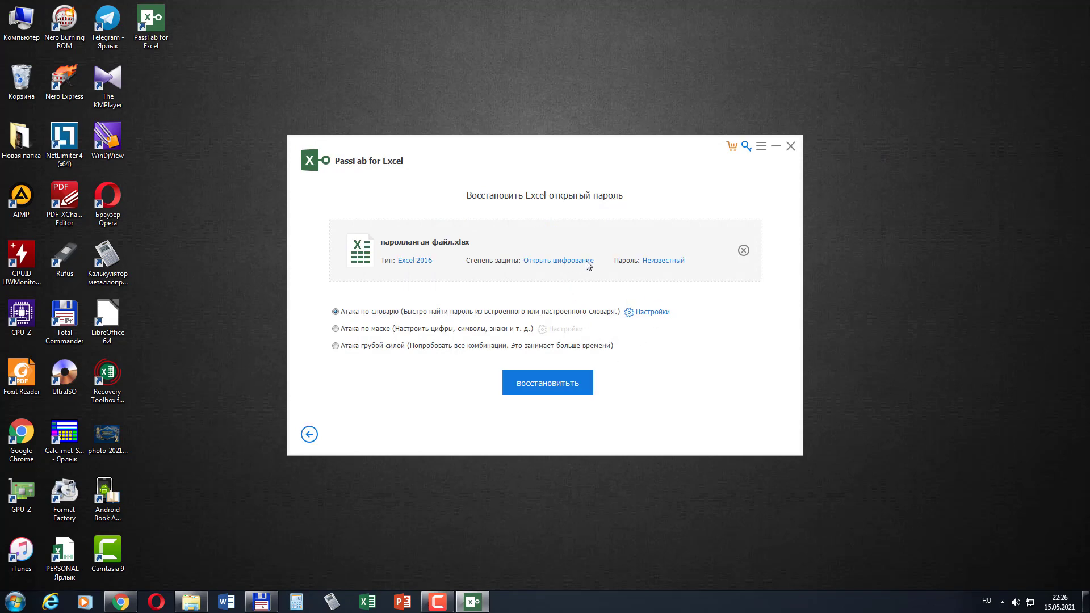
pyautogui.click(550, 389)
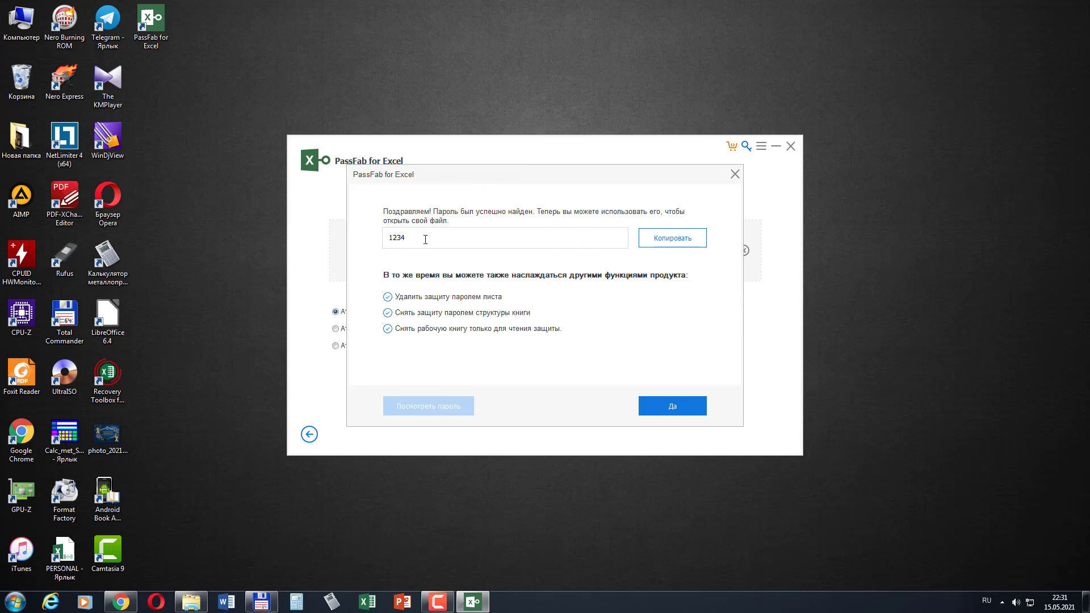
# Step: Copy the recovered password, dismiss the result message, and close PassFab
pyautogui.moveTo(426, 239); pyautogui.dragTo(366, 239)
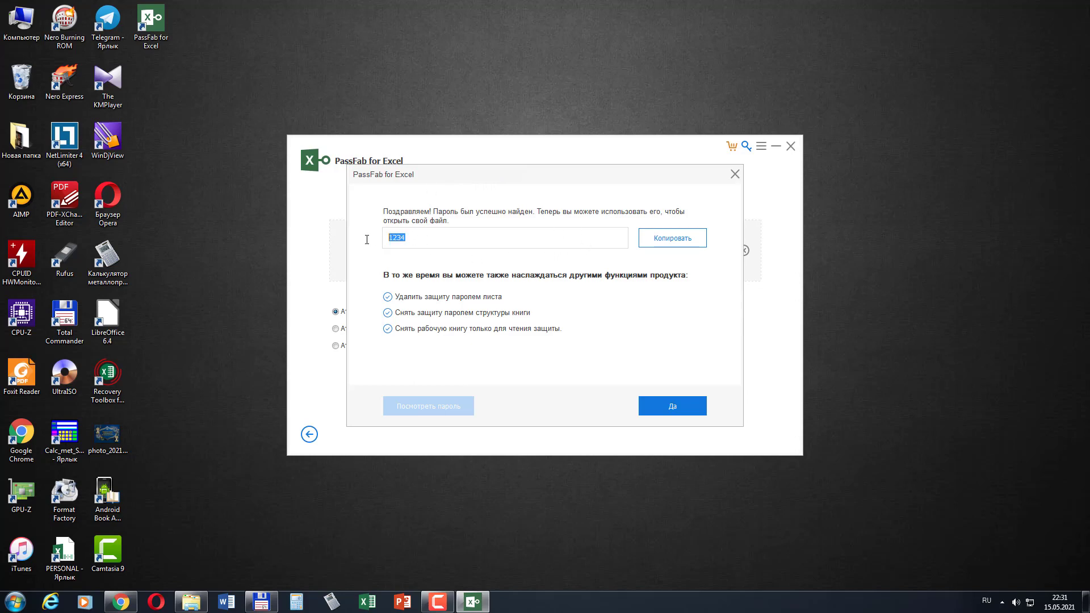
pyautogui.click(685, 240)
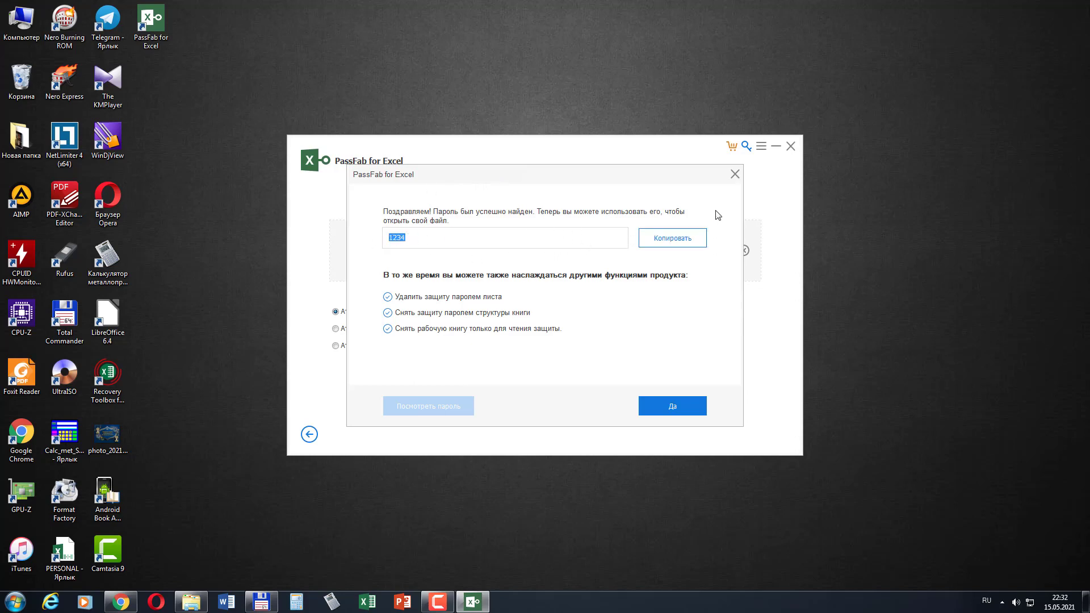
pyautogui.click(673, 407)
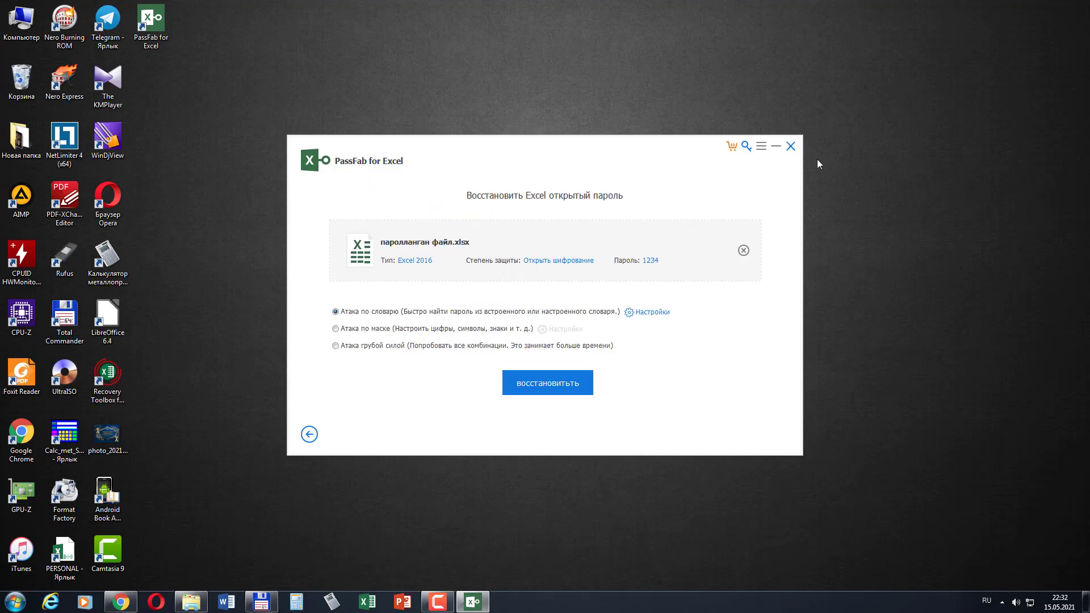
pyautogui.click(261, 602)
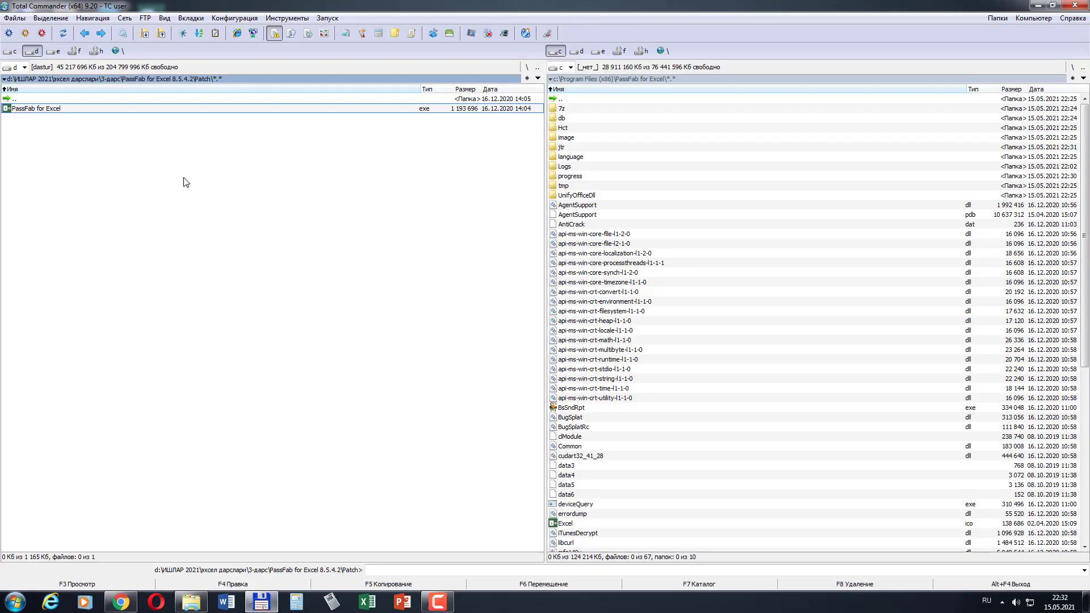
# Step: Open паролланган файл.xlsx from 3-дарс with the recovered password, view its note, and close Excel
pyautogui.doubleClick(94, 99)
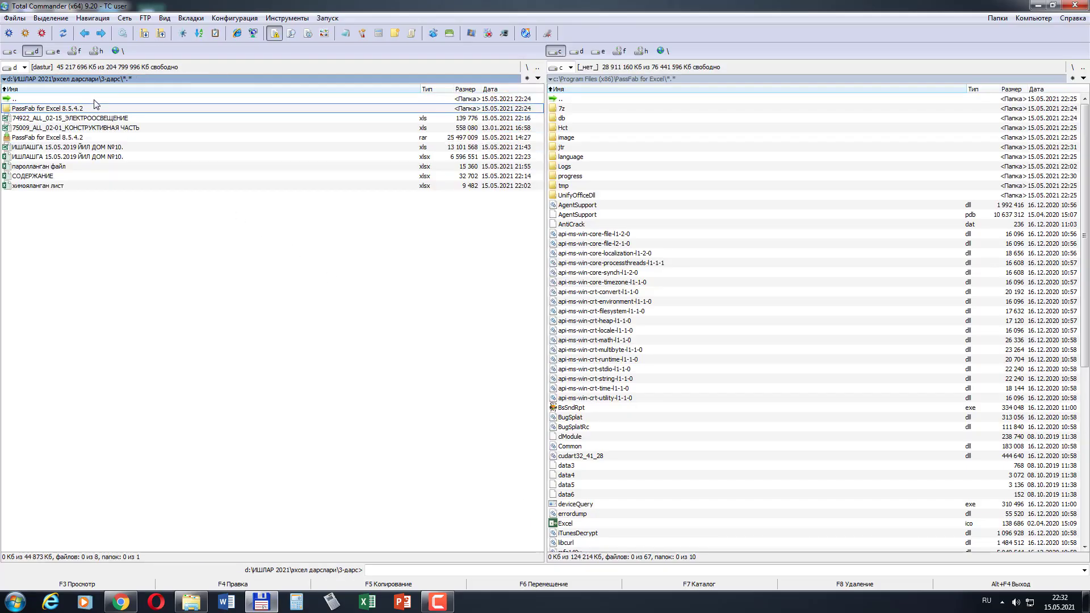
pyautogui.doubleClick(41, 166)
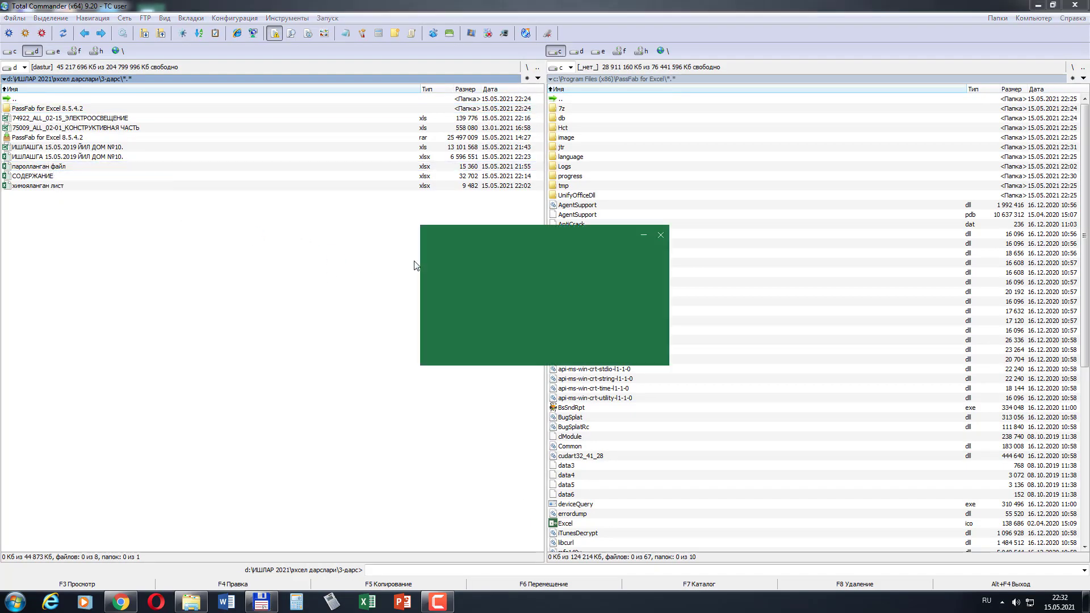
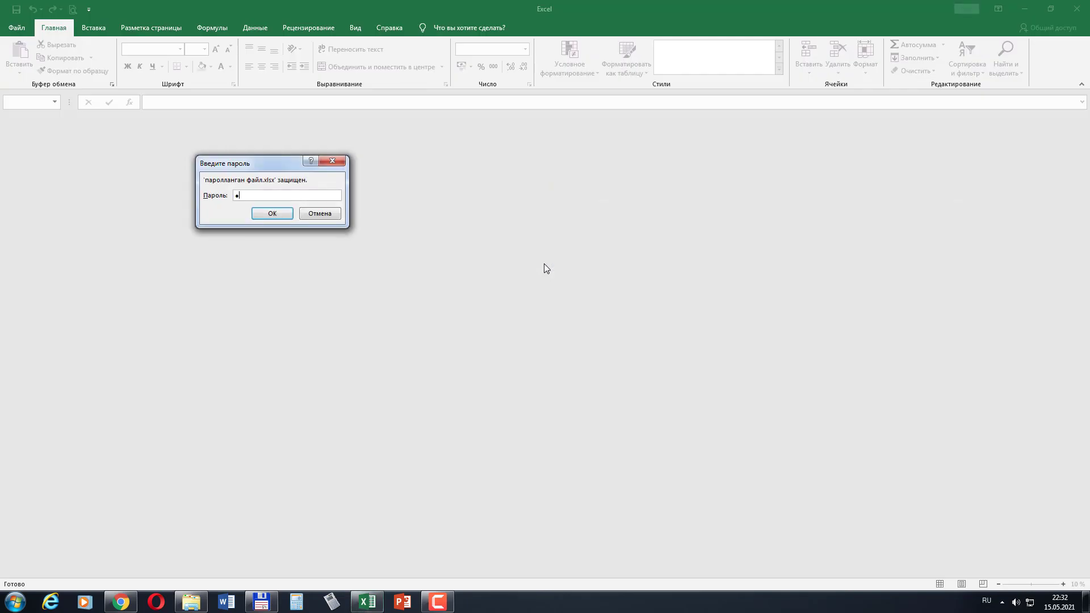
pyautogui.press('Return')
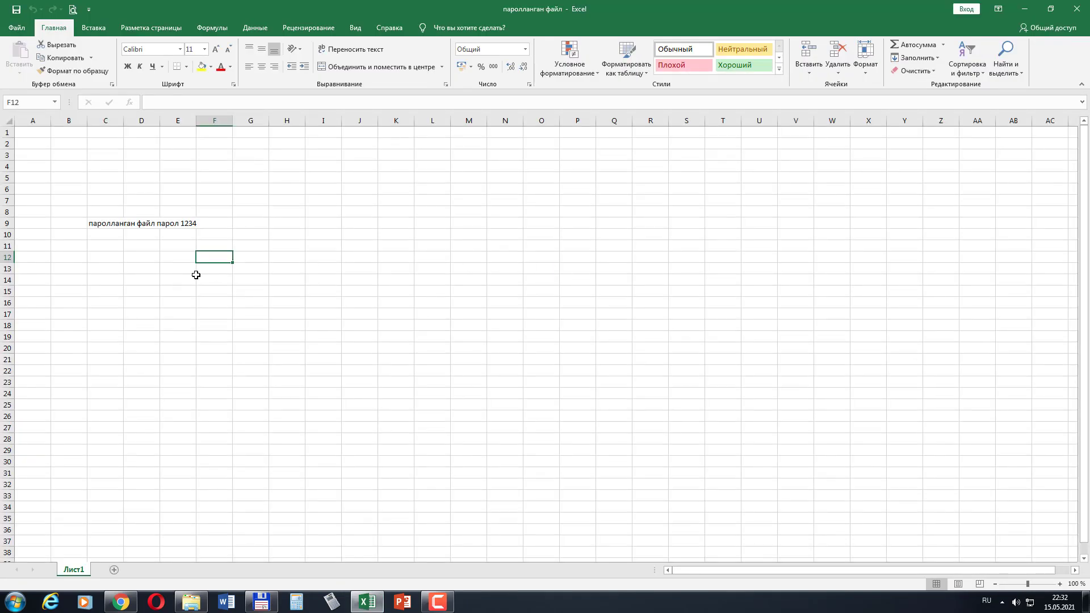
pyautogui.scroll(-5, 124, 237)
pyautogui.scroll(5, 292, 289)
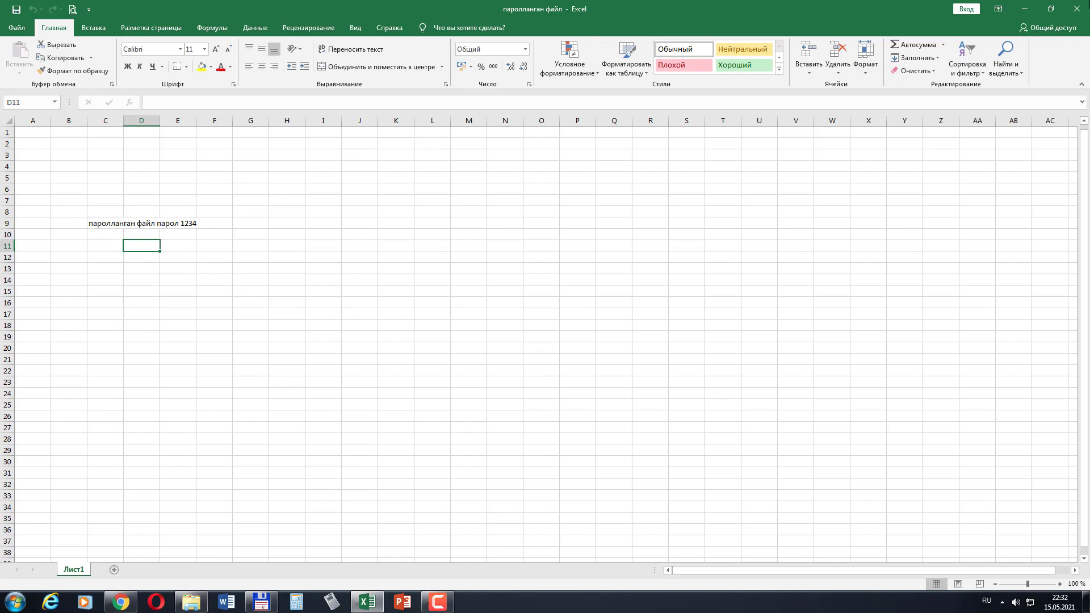
pyautogui.click(1076, 9)
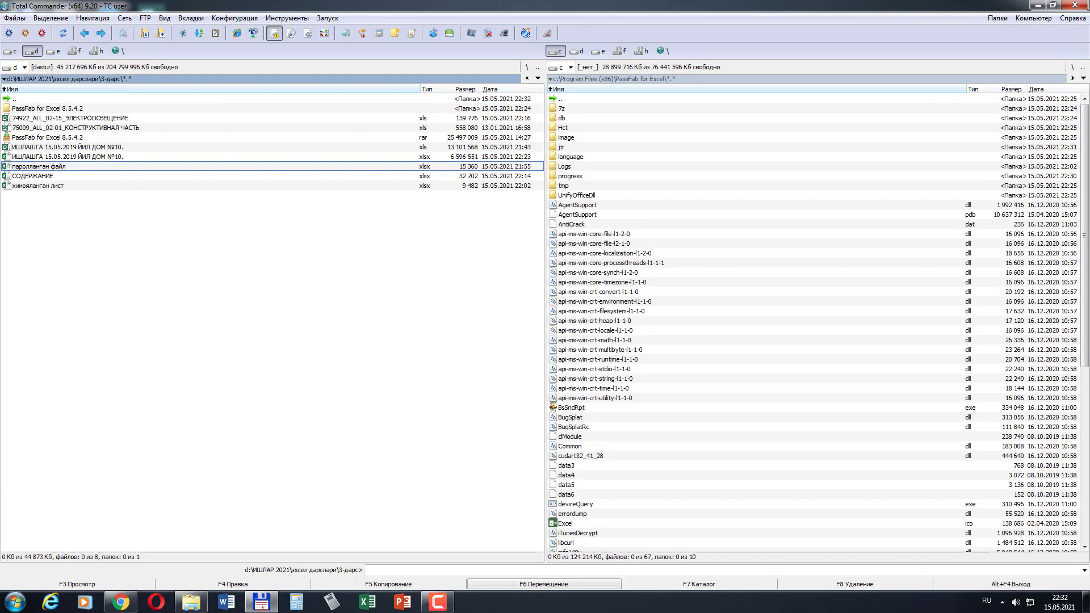
# Step: Relaunch PassFab on the restriction-password removal page with its import dialog, then return to Total Commander
pyautogui.click(1085, 601)
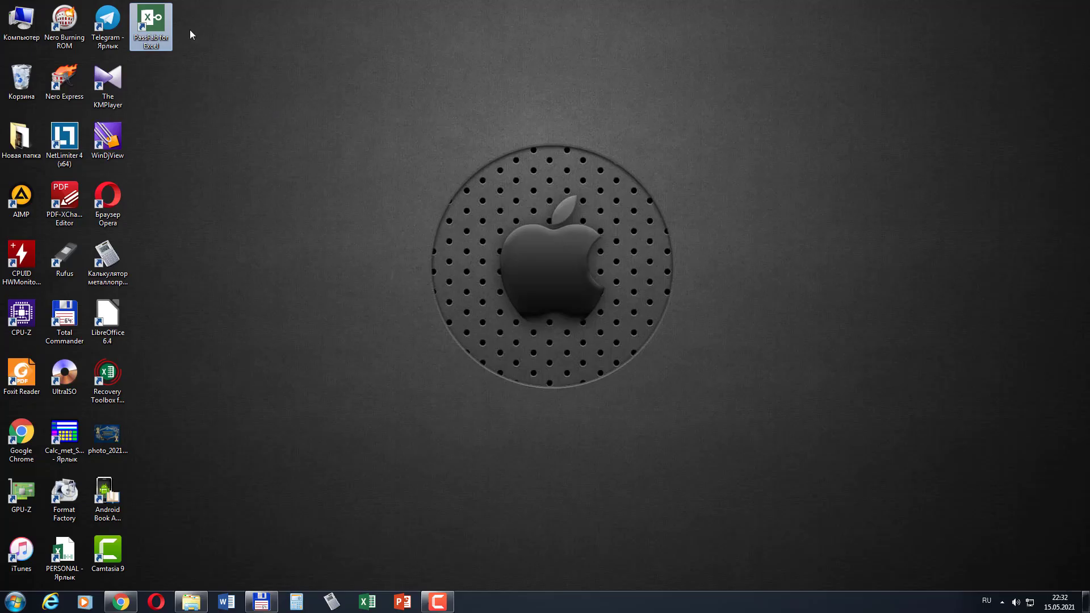
pyautogui.doubleClick(164, 23)
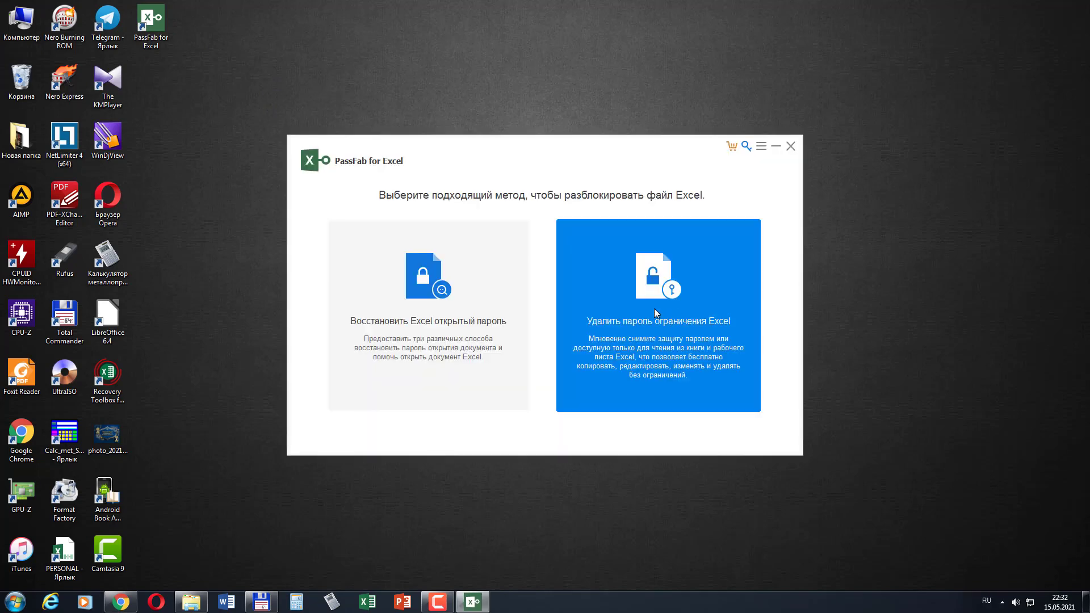
pyautogui.click(645, 285)
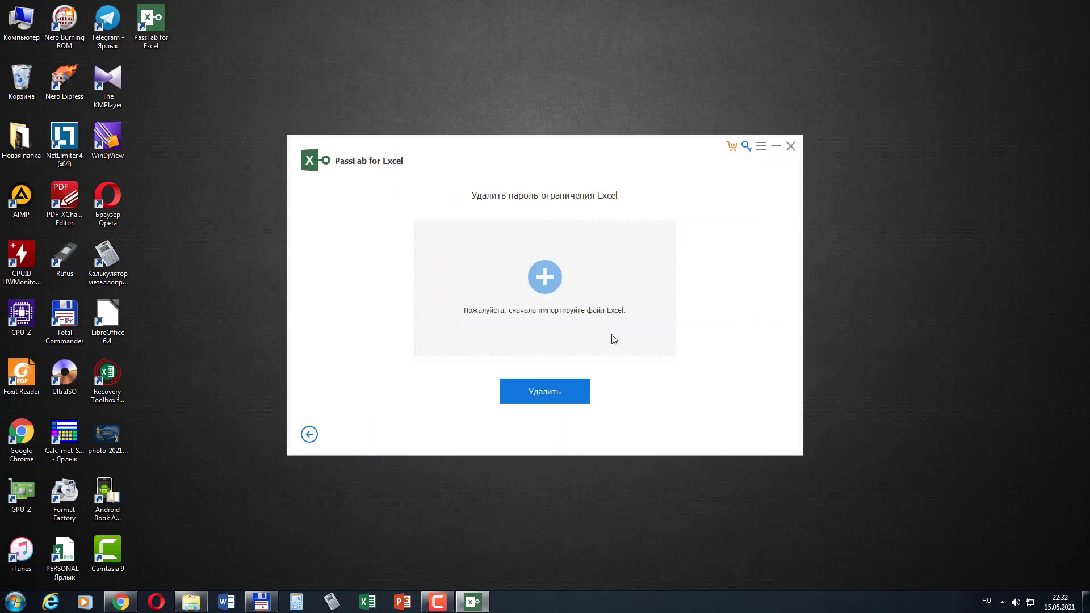
pyautogui.click(548, 292)
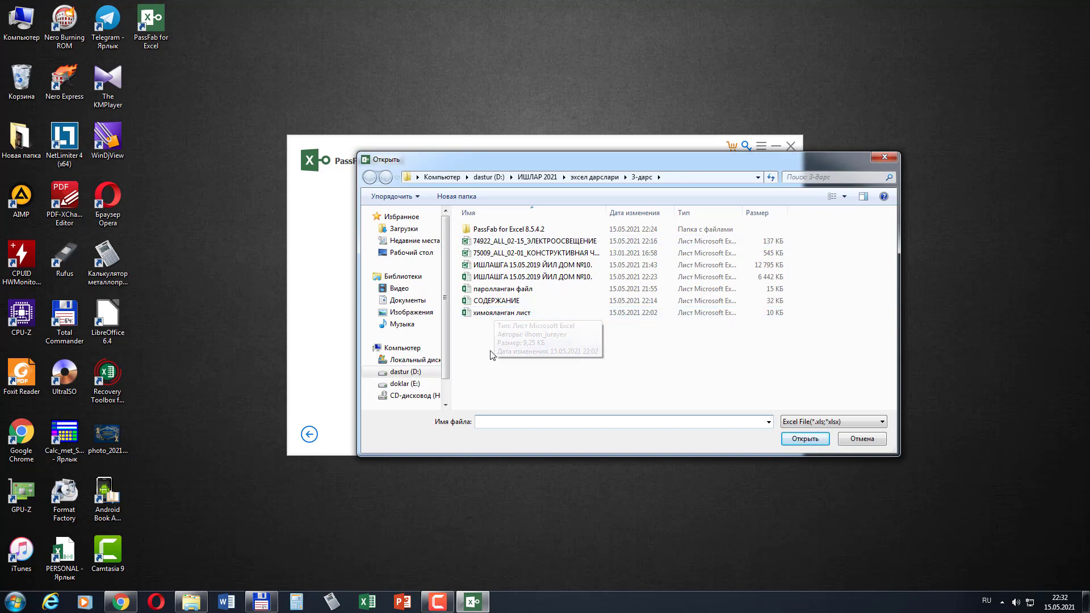
pyautogui.click(262, 601)
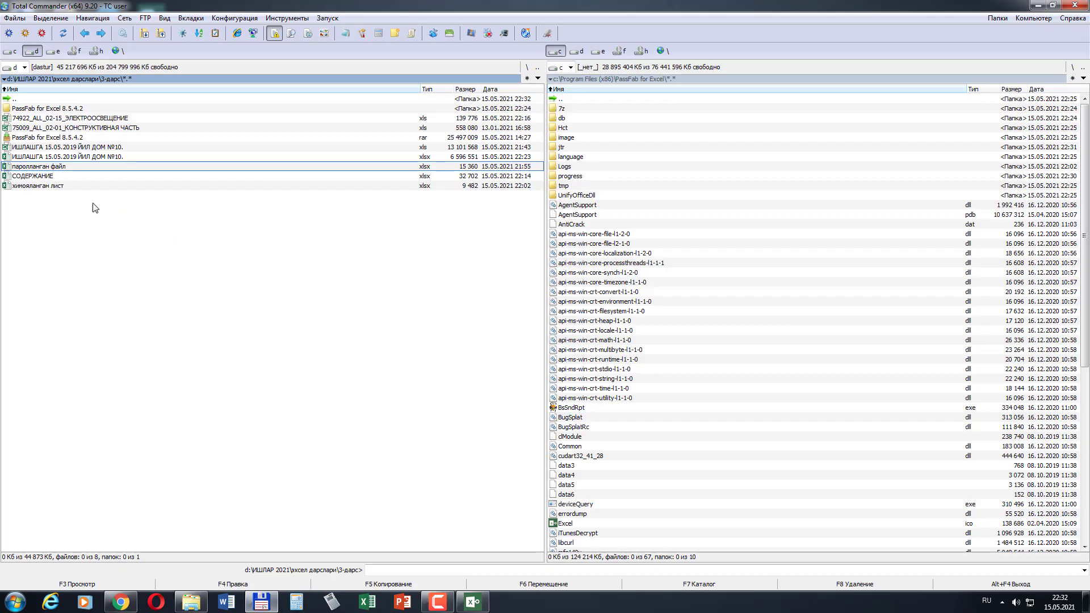
# Step: Open химояланган лист.xlsx and confirm cells G14, C20 and H21 cannot be edited
pyautogui.doubleClick(57, 186)
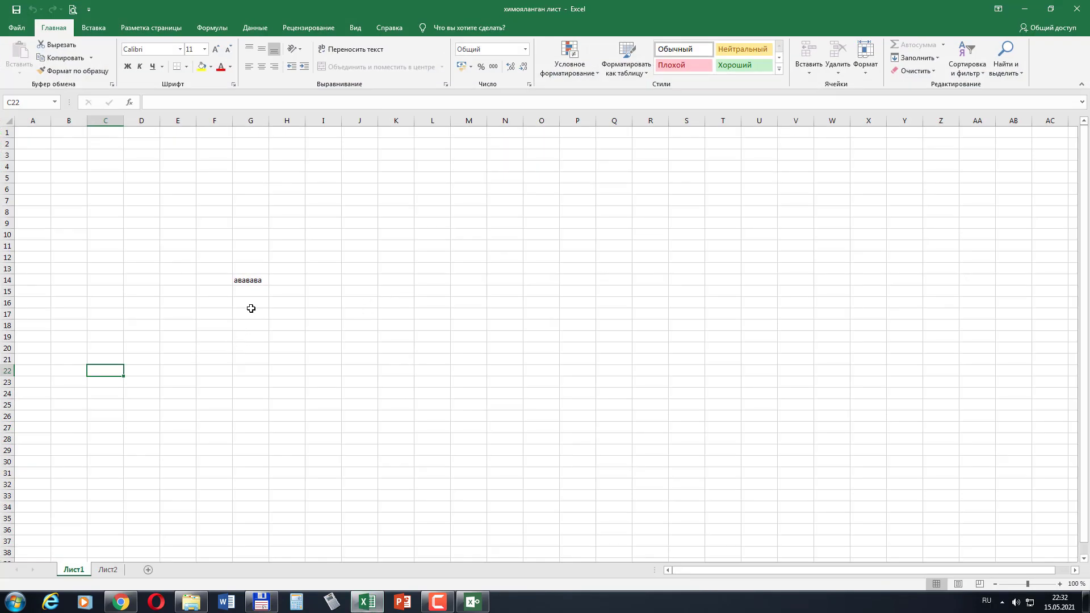
pyautogui.click(251, 289)
pyautogui.doubleClick(250, 282)
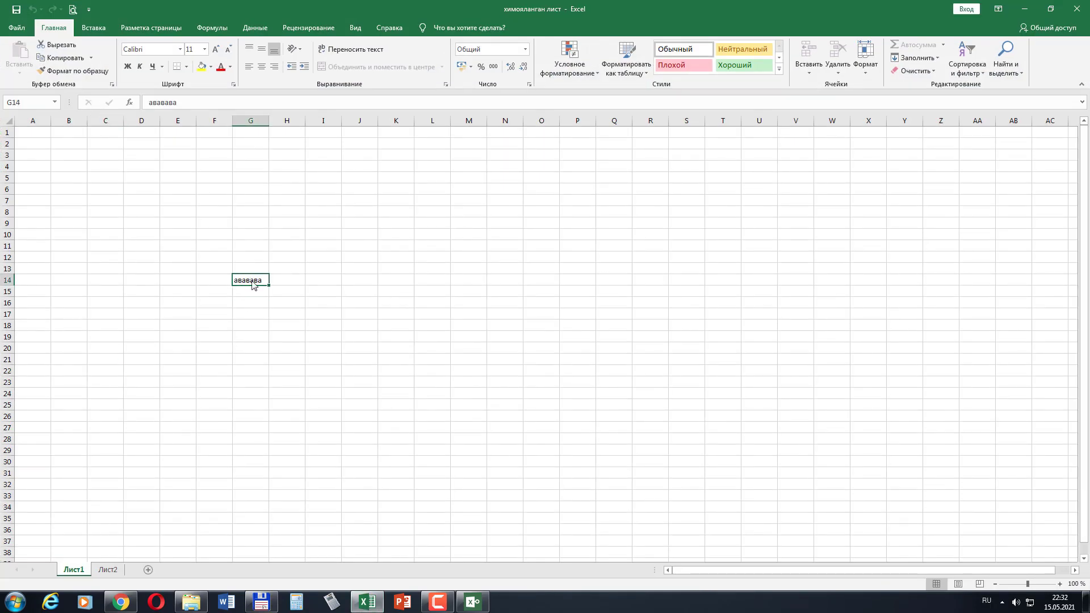
pyautogui.click(540, 334)
pyautogui.click(117, 352)
pyautogui.doubleClick(118, 355)
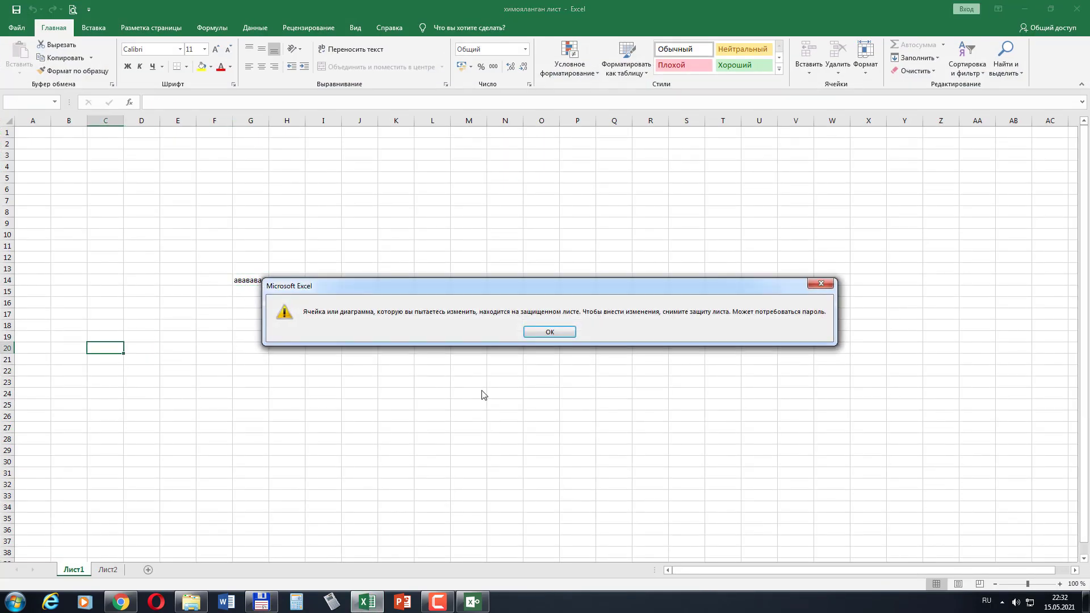
pyautogui.click(544, 332)
pyautogui.doubleClick(294, 362)
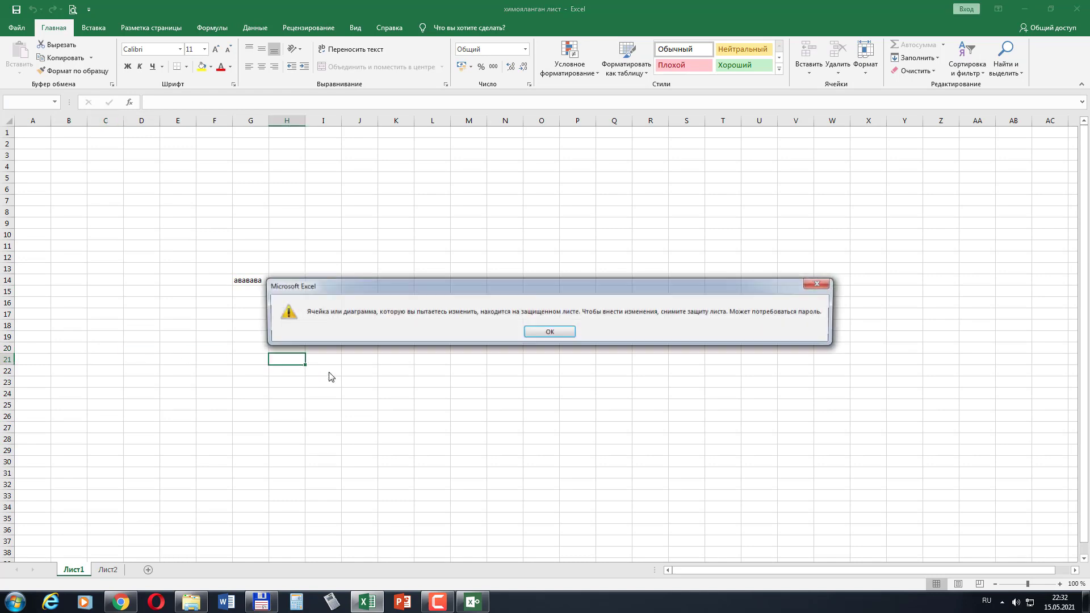
pyautogui.click(529, 332)
# Step: Cancel Unprotect Sheet on Лист1 and Protect Sheet on Лист2, leaving both sheets protected
pyautogui.rightClick(75, 570)
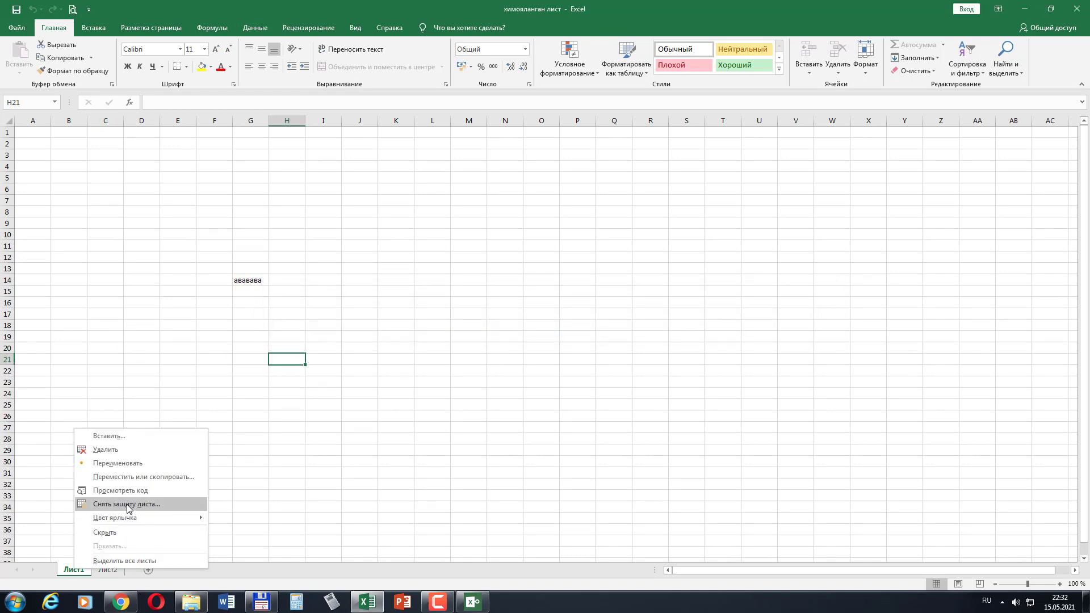
pyautogui.click(128, 504)
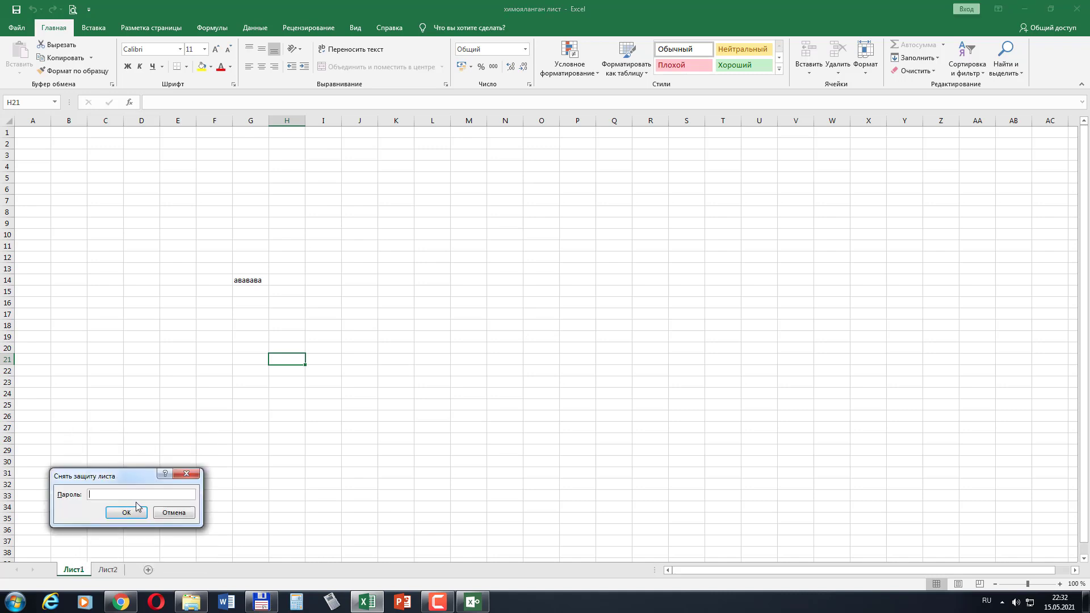
pyautogui.click(168, 514)
pyautogui.click(110, 569)
pyautogui.rightClick(113, 571)
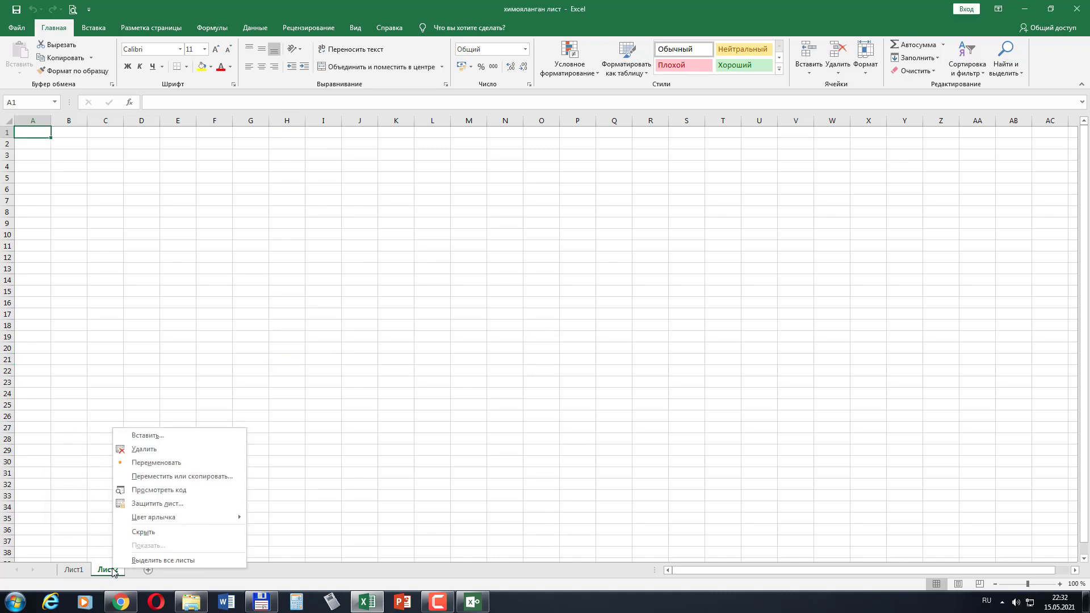
pyautogui.click(160, 507)
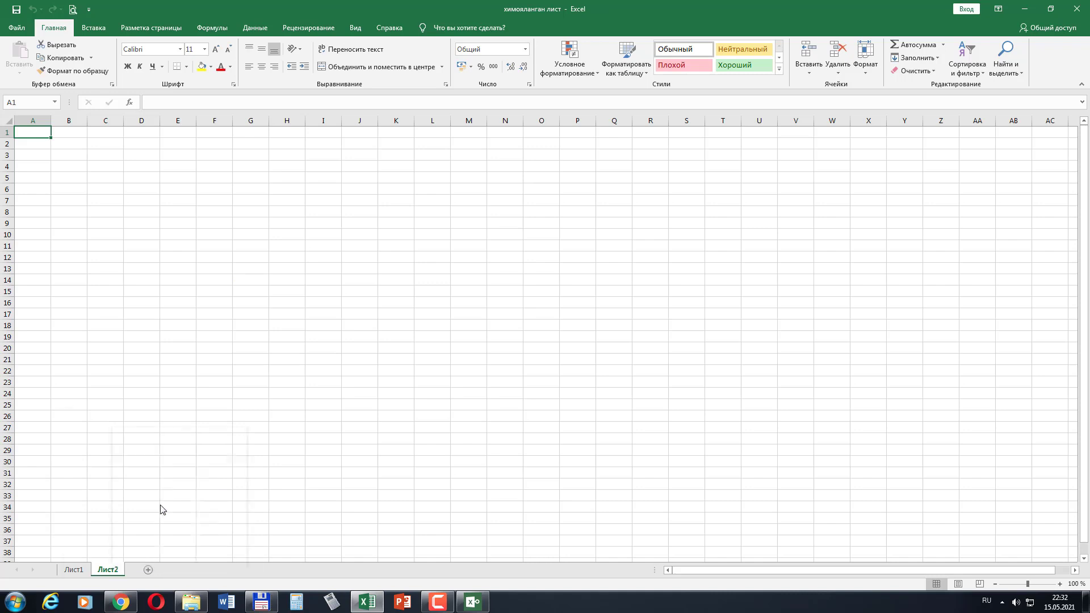
pyautogui.scroll(-2, 116, 499)
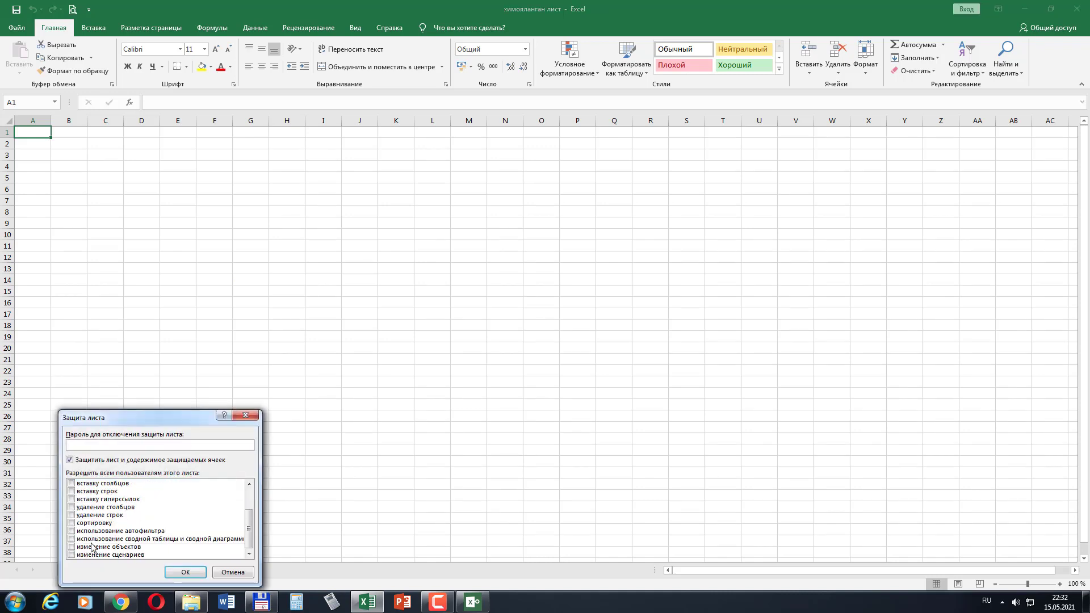
pyautogui.scroll(2, 99, 534)
pyautogui.scroll(-1, 128, 500)
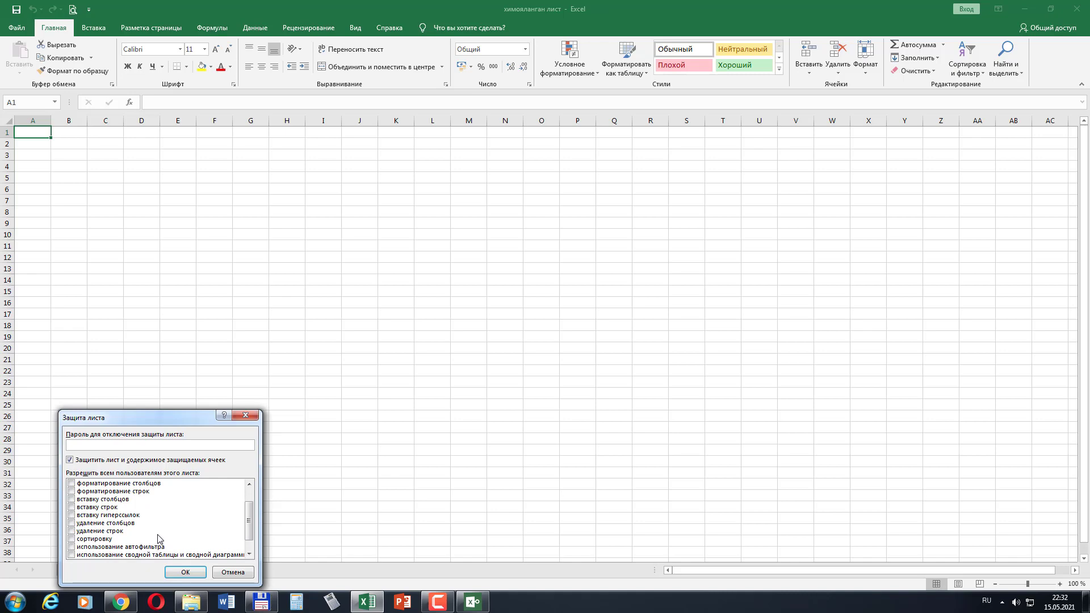
pyautogui.scroll(-1, 159, 538)
pyautogui.click(236, 574)
pyautogui.click(188, 417)
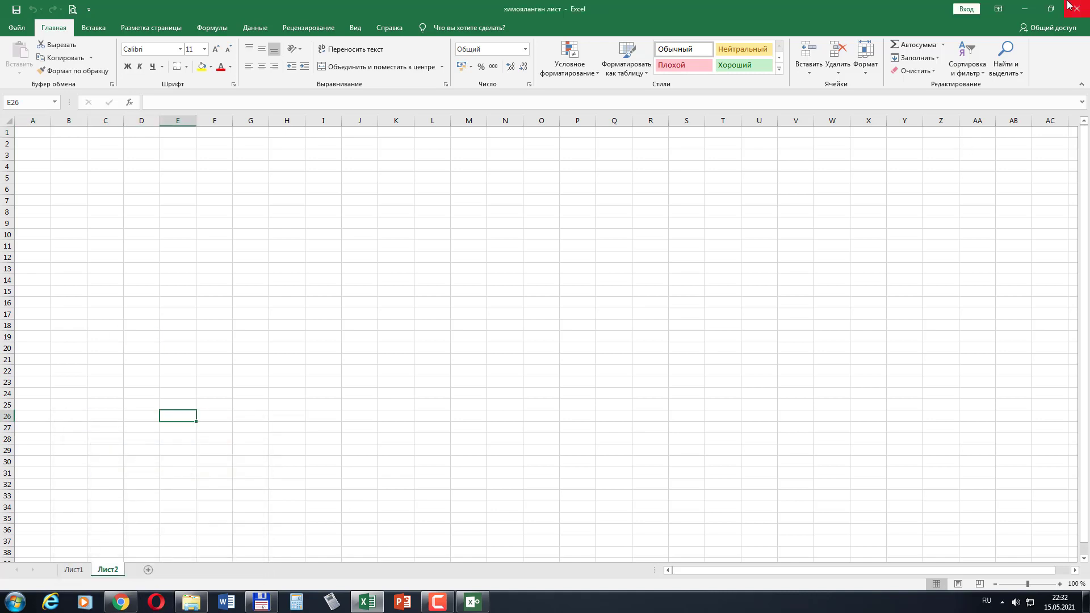
# Step: Close Excel and load химояланган лист.xlsx into PassFab for restriction removal
pyautogui.click(1077, 9)
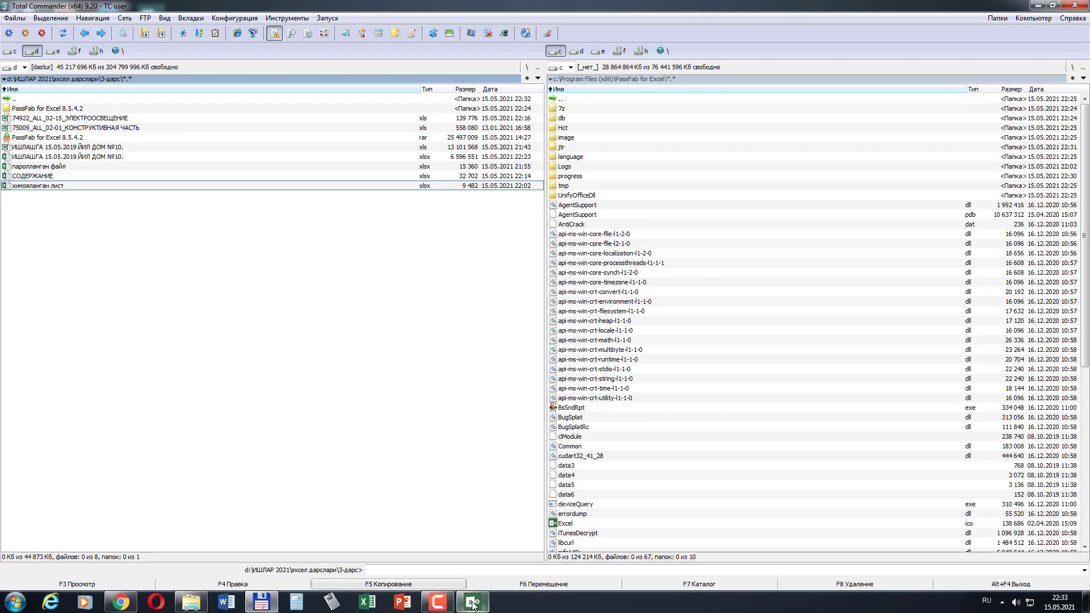
pyautogui.click(473, 602)
pyautogui.doubleClick(504, 313)
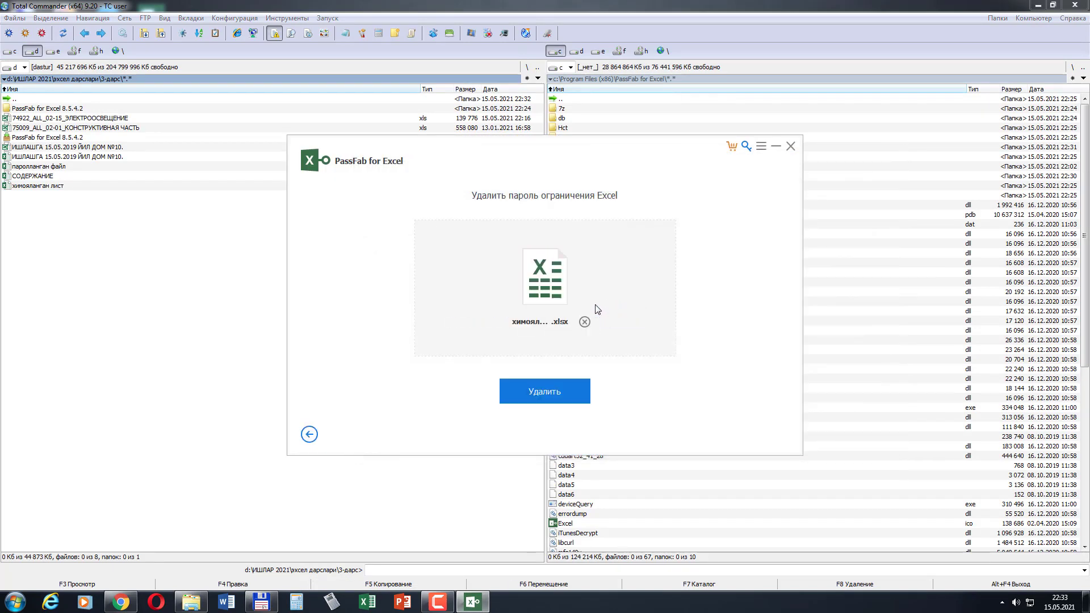
pyautogui.click(563, 387)
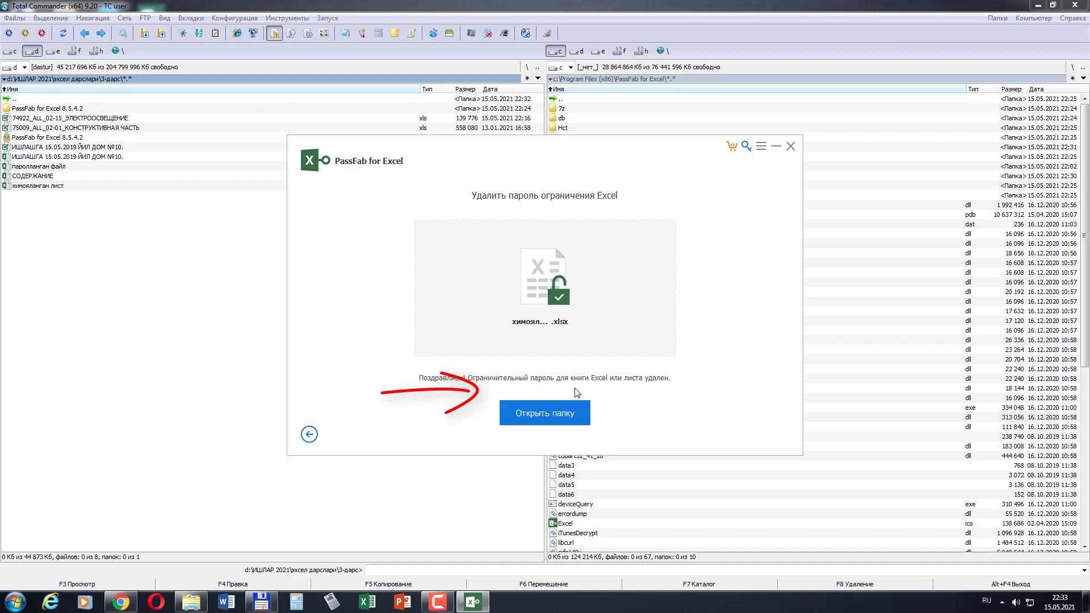
pyautogui.click(566, 416)
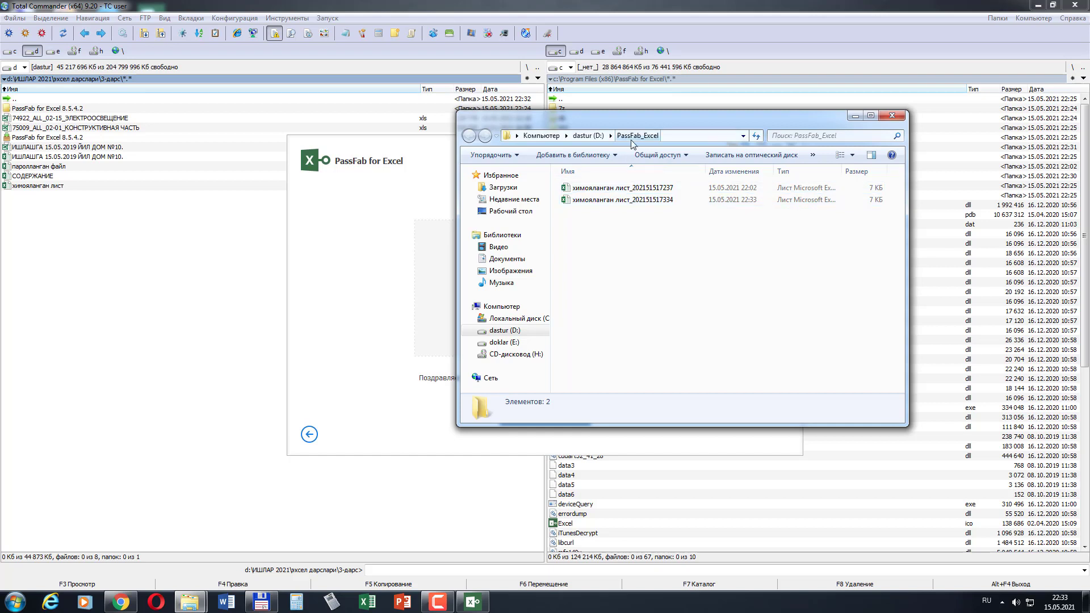
pyautogui.doubleClick(669, 201)
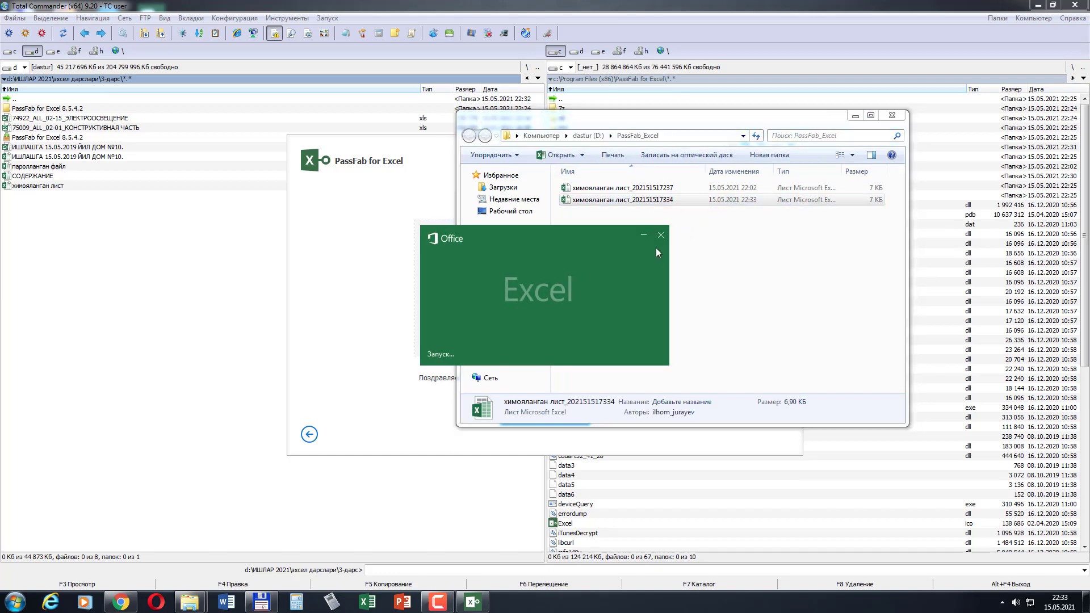
# Step: Enter кекекек in C22, апапа in F18 and пап in G23, then close the unlocked copy
pyautogui.write('кек')
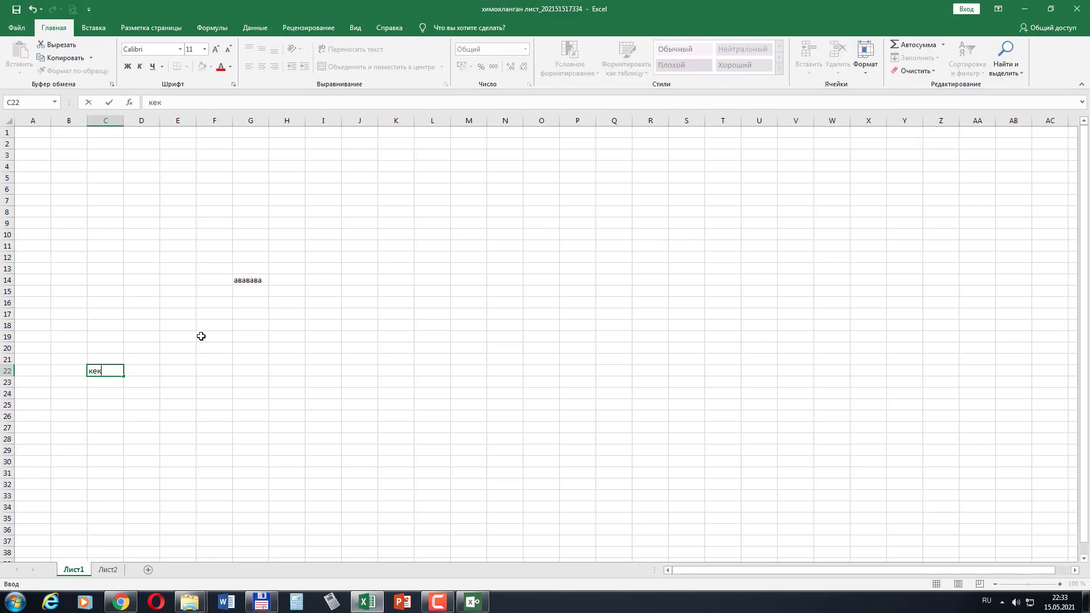
pyautogui.write('екеке')
pyautogui.click(212, 323)
pyautogui.write('апапа')
pyautogui.click(235, 379)
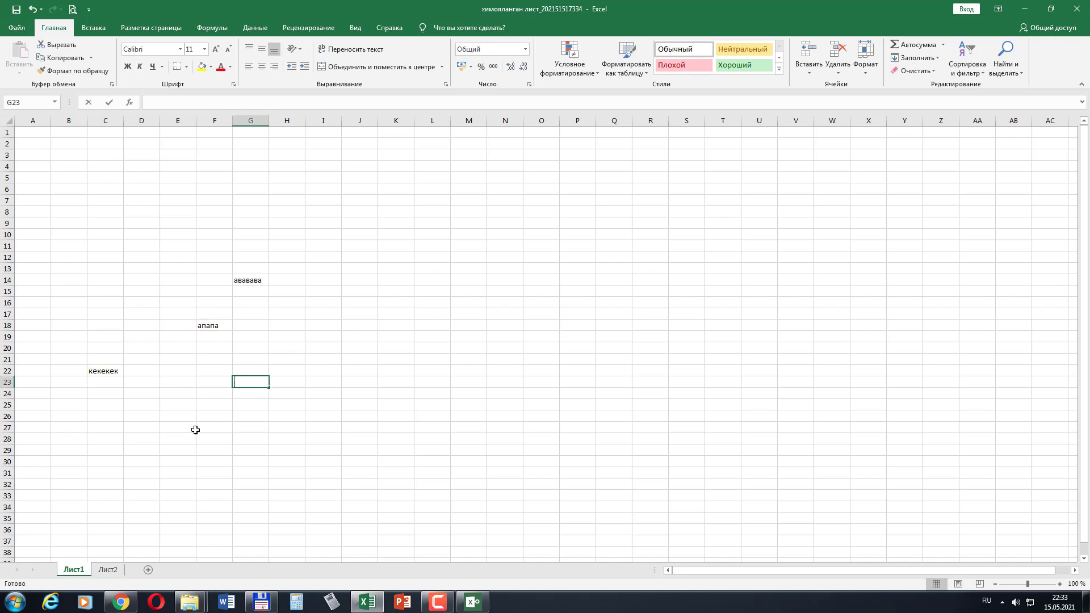
pyautogui.write('пап')
pyautogui.click(166, 277)
pyautogui.click(489, 258)
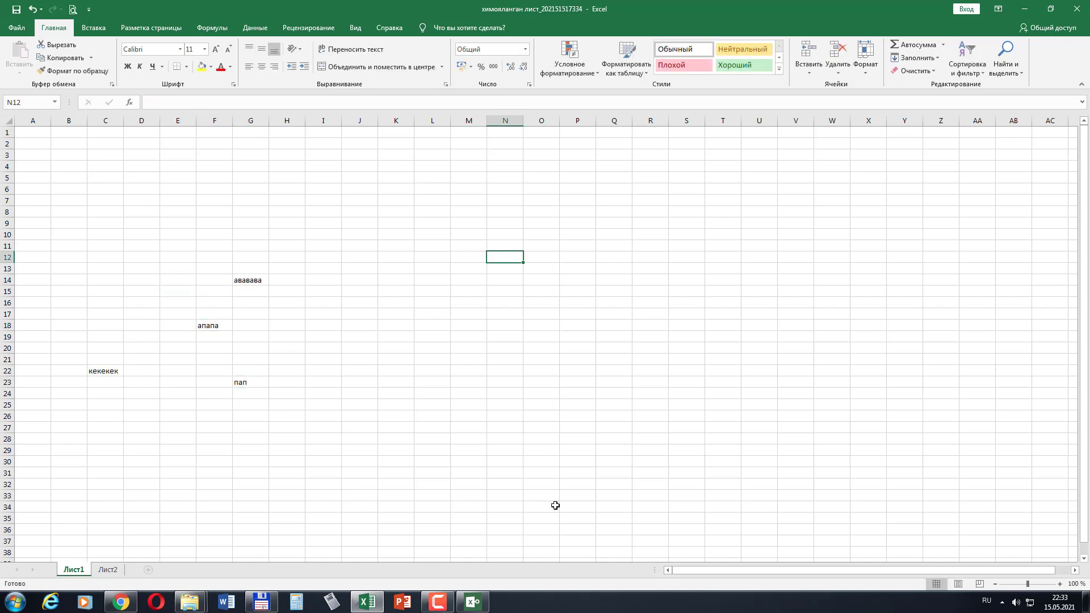
pyautogui.click(474, 601)
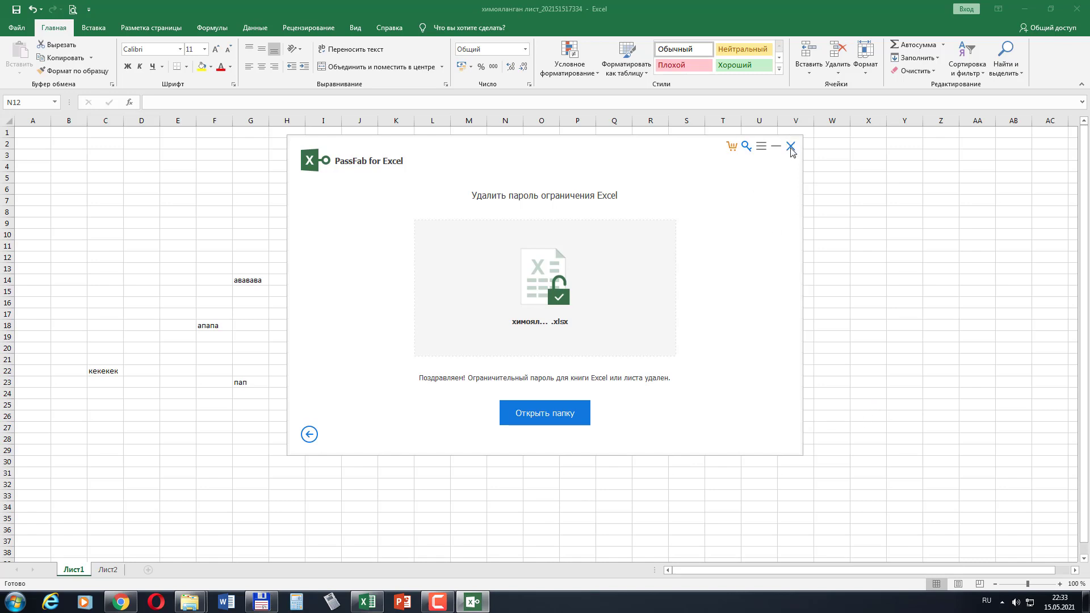
pyautogui.click(1080, 9)
# Step: Discard the test edits, then open 75005_ALL_03-04_ЗВУКОФИКСАЦИЯ.xls from Total Commander
pyautogui.click(556, 318)
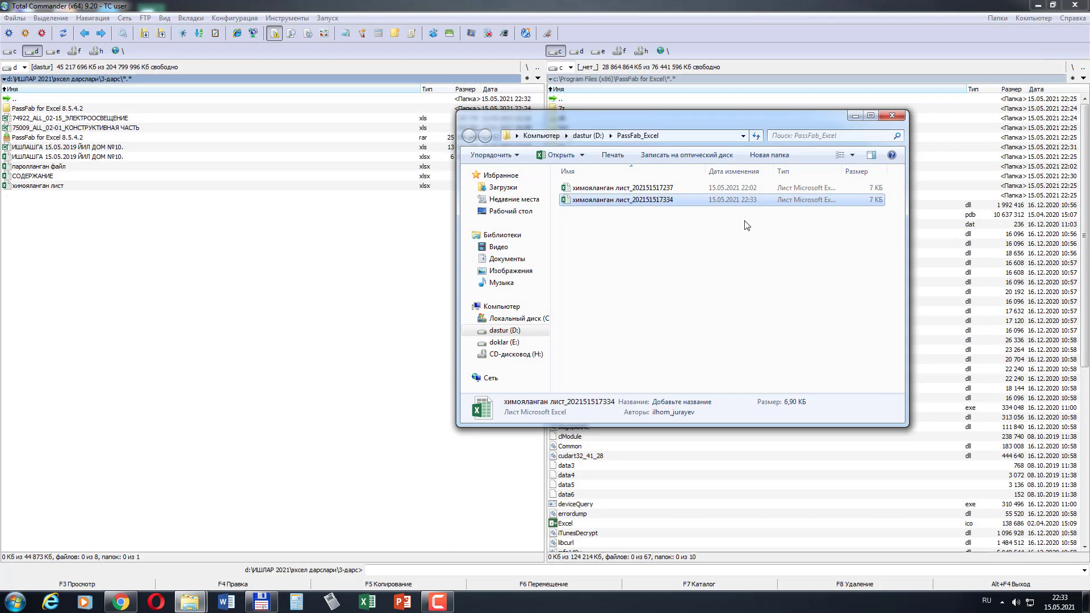
pyautogui.moveTo(504, 331)
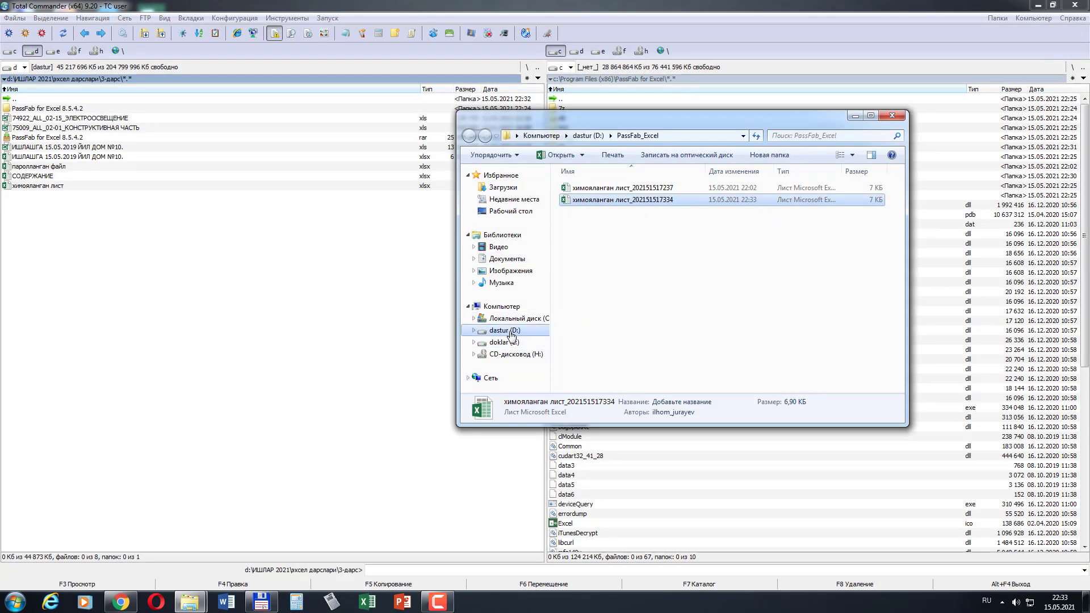
pyautogui.click(182, 149)
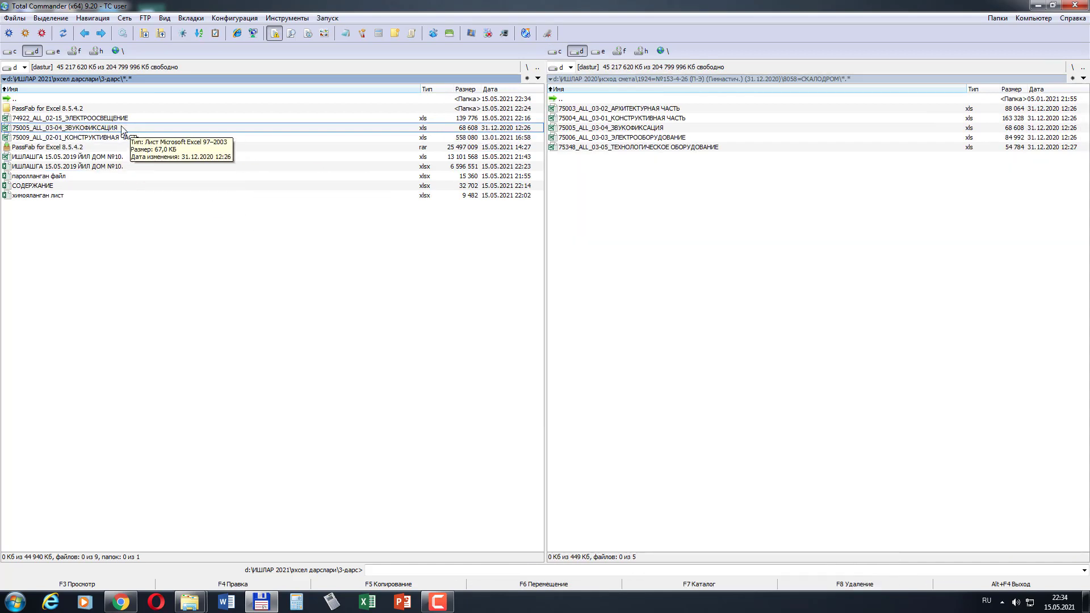
pyautogui.doubleClick(122, 129)
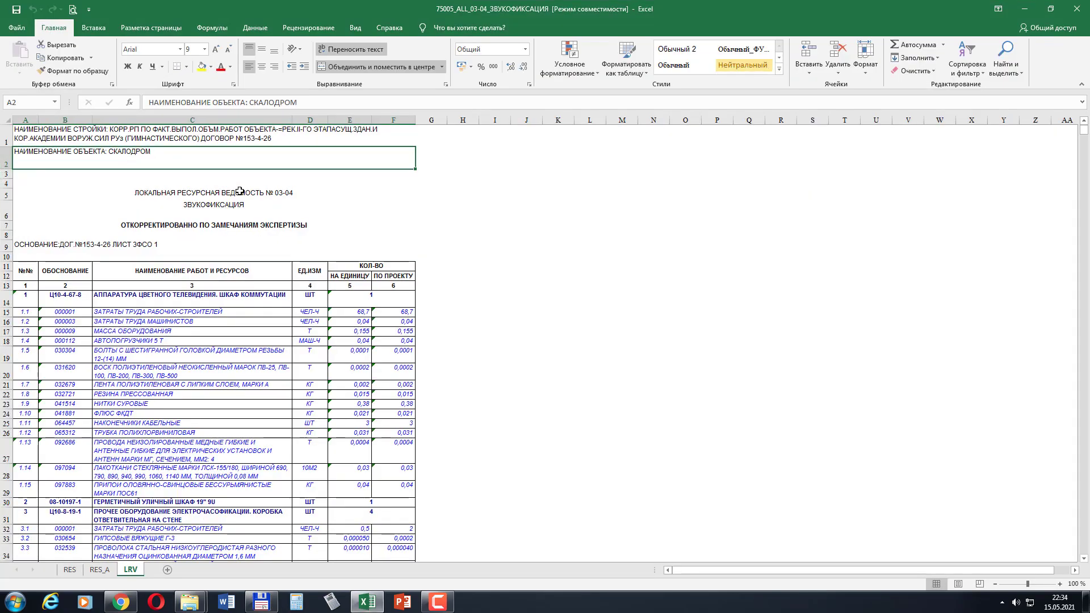
# Step: Encrypt the workbook with a password, then close Excel and save the encrypted file
pyautogui.click(16, 27)
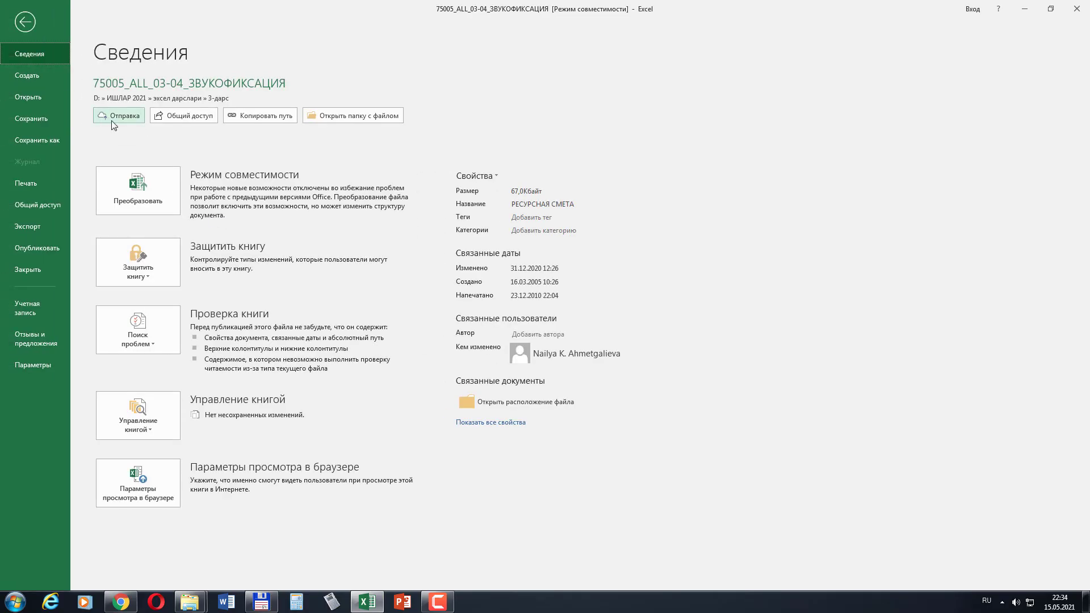
pyautogui.click(154, 278)
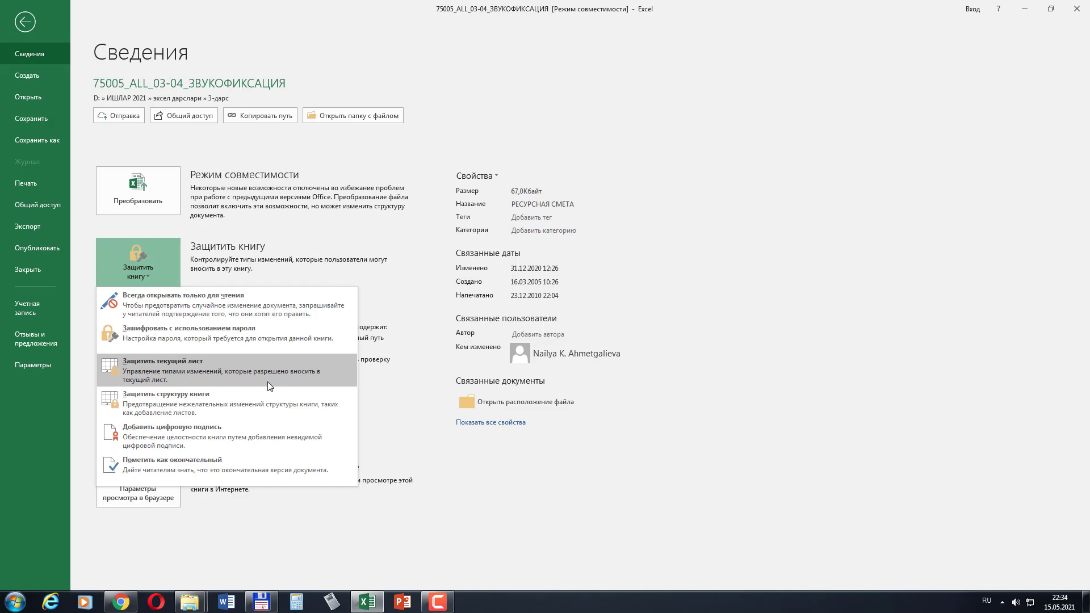
pyautogui.click(241, 339)
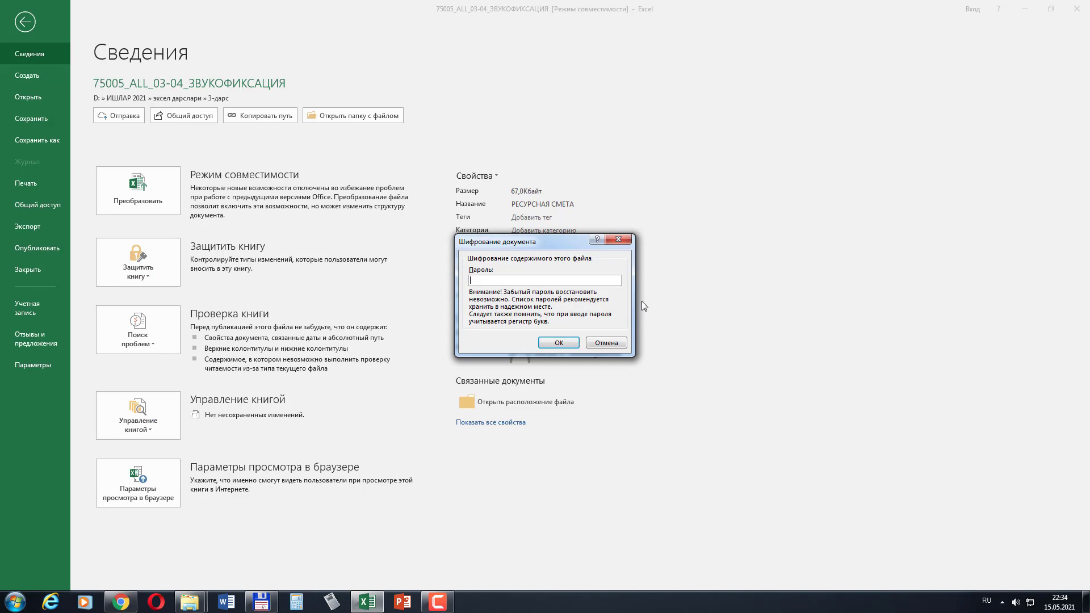
pyautogui.click(559, 343)
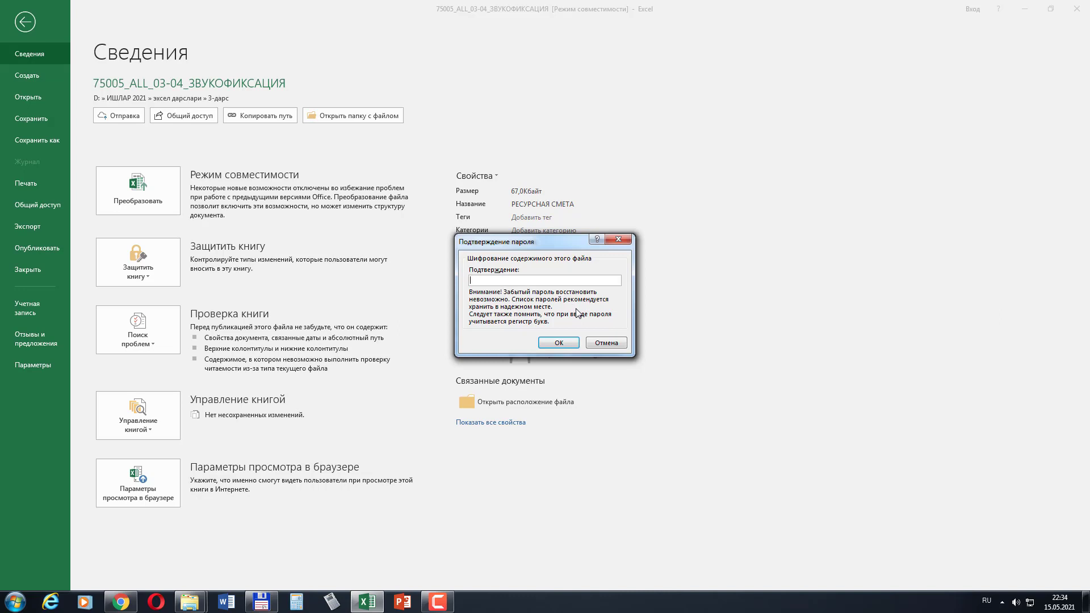
pyautogui.click(559, 343)
pyautogui.click(1077, 9)
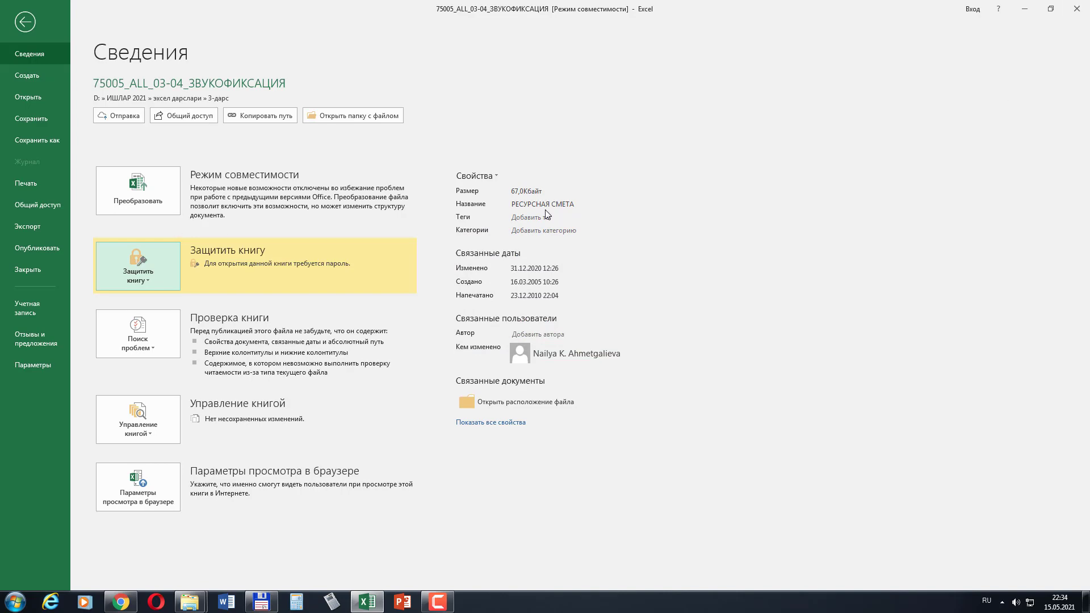
pyautogui.click(502, 315)
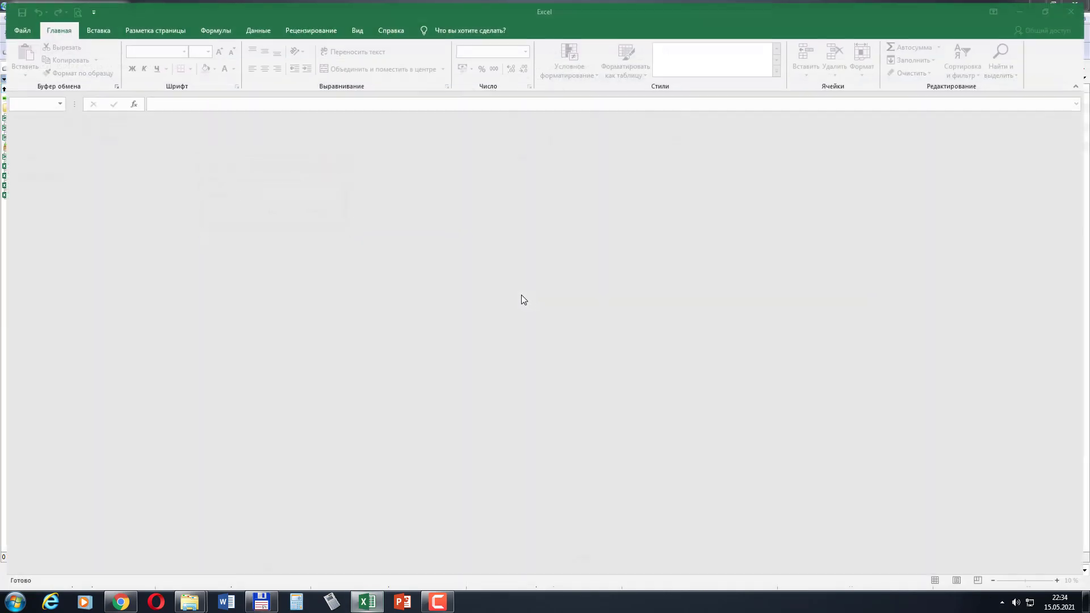
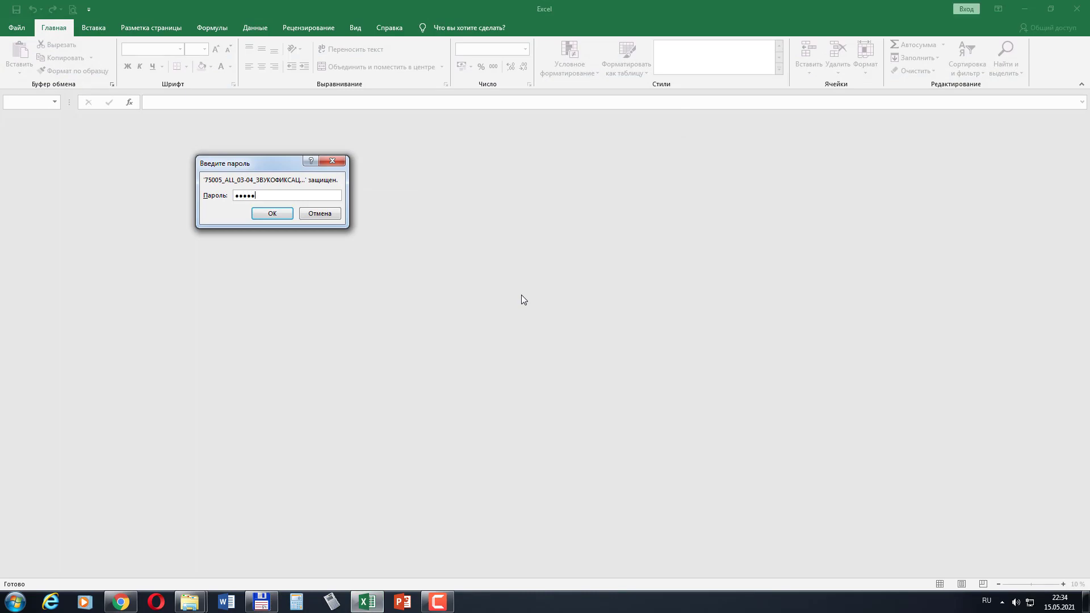
# Step: Open the encrypted workbook with its password and set it to always open read-only
pyautogui.press('Return')
pyautogui.click(16, 27)
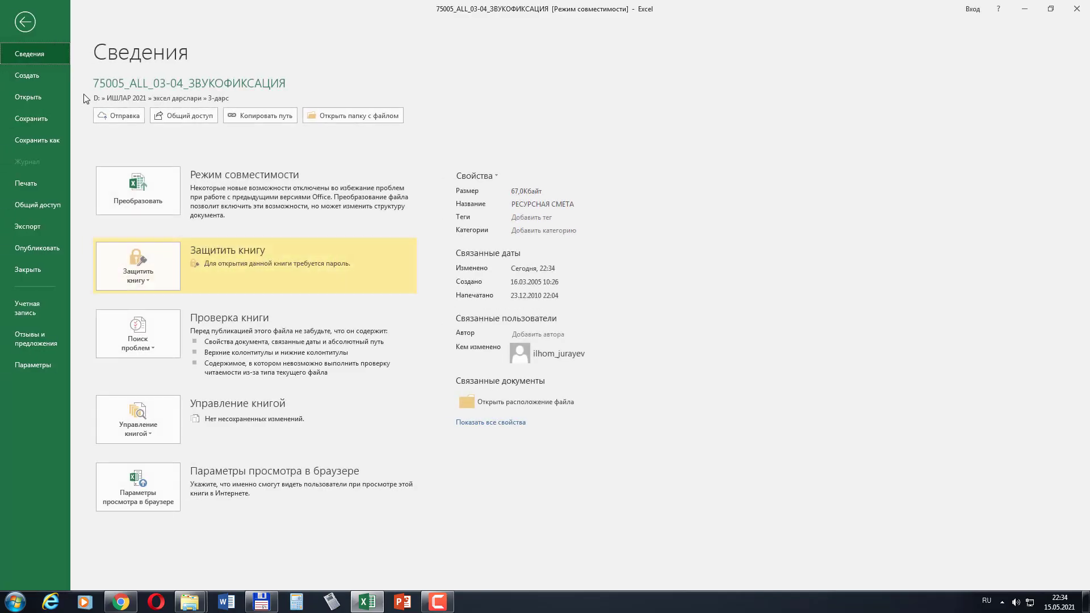
pyautogui.click(160, 285)
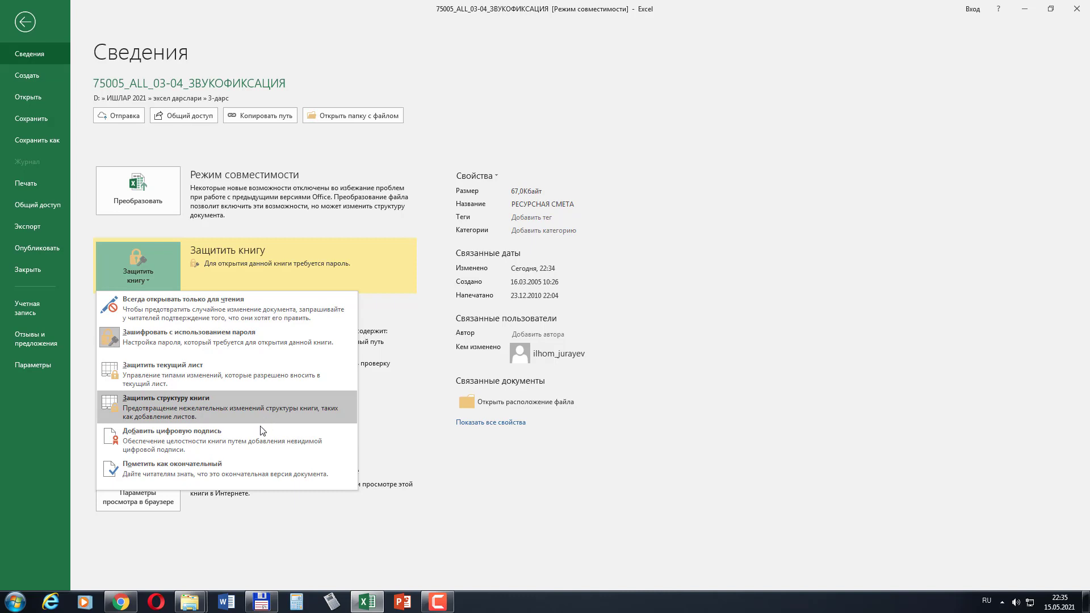
pyautogui.click(196, 312)
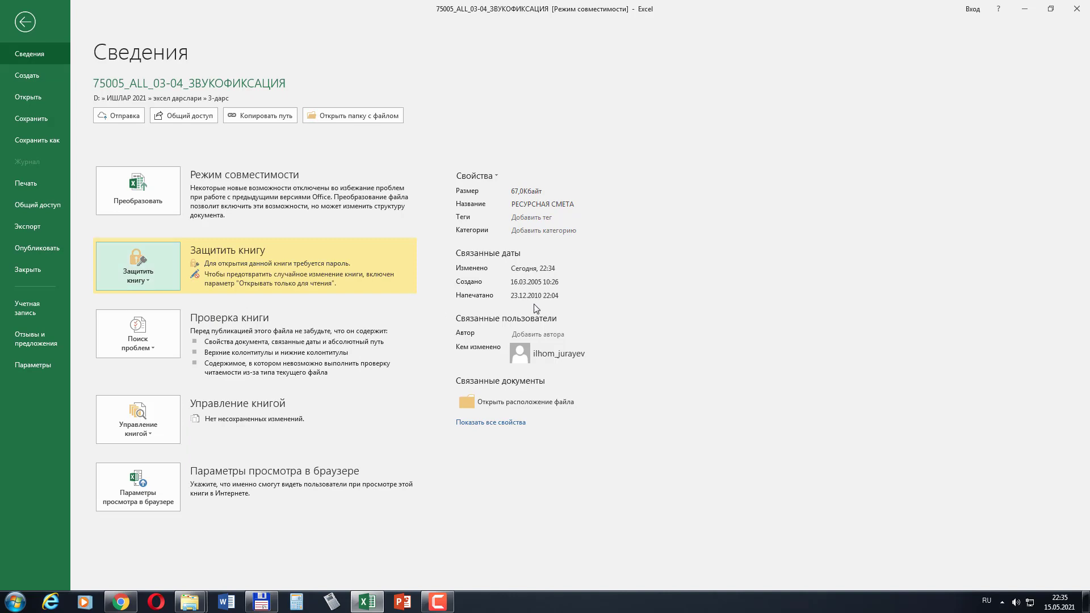
# Step: Recheck the workbook protection options, then bring up the new-workbook template gallery
pyautogui.click(148, 284)
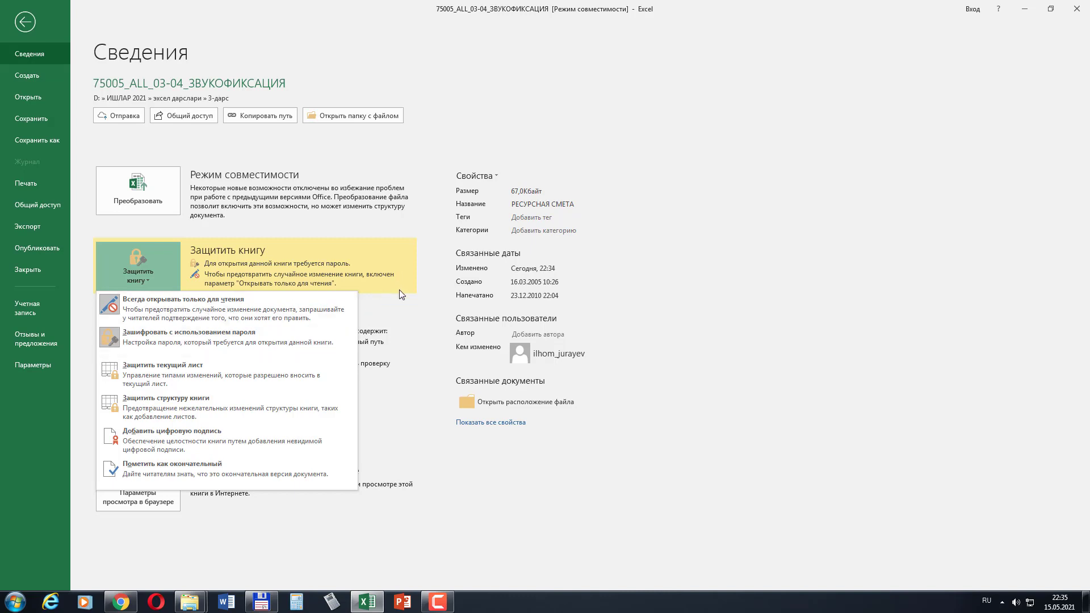
pyautogui.click(147, 149)
pyautogui.click(43, 77)
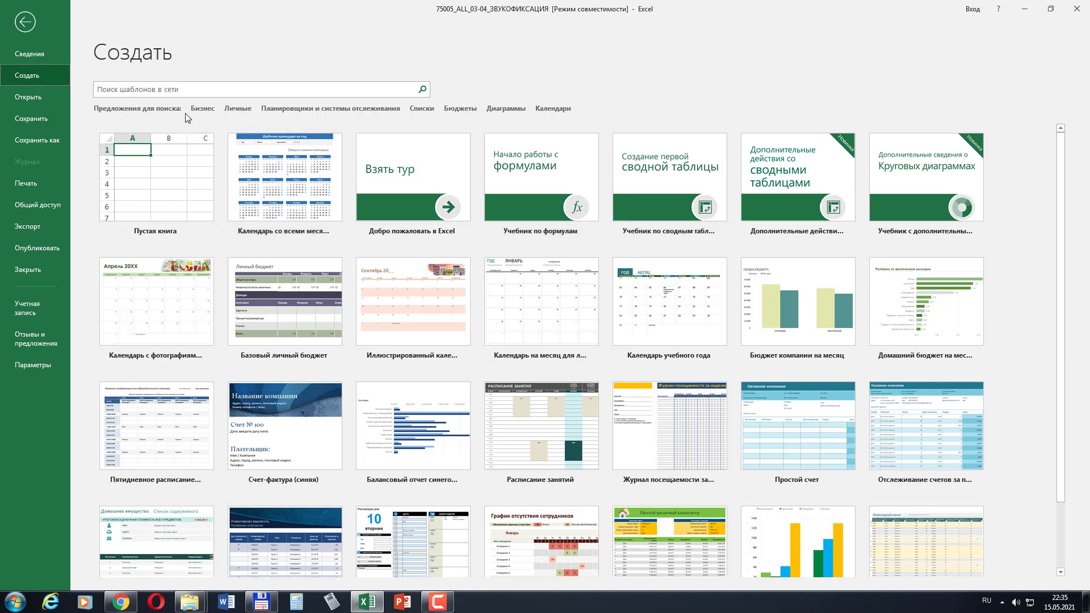
# Step: Search 'Календари' and create a workbook from the all-months-on-one-page yearly calendar template
pyautogui.click(553, 109)
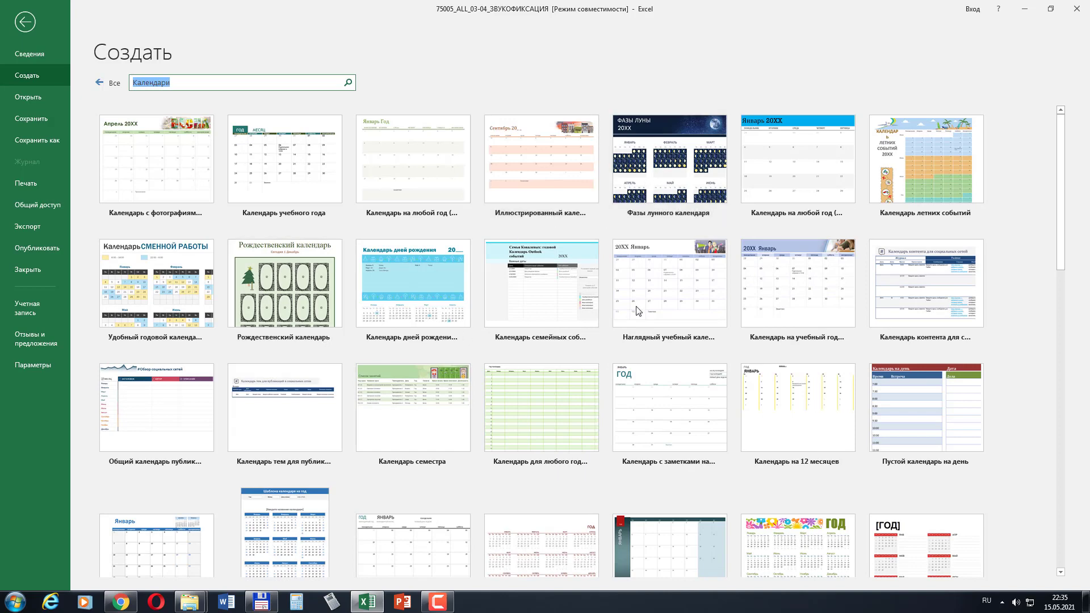
pyautogui.click(273, 527)
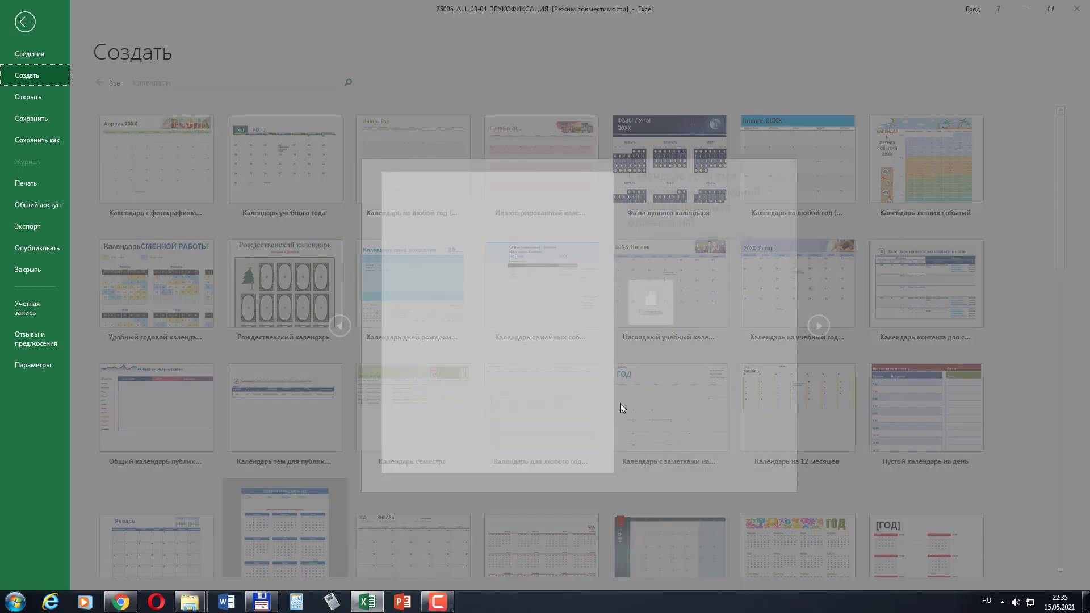
pyautogui.click(659, 368)
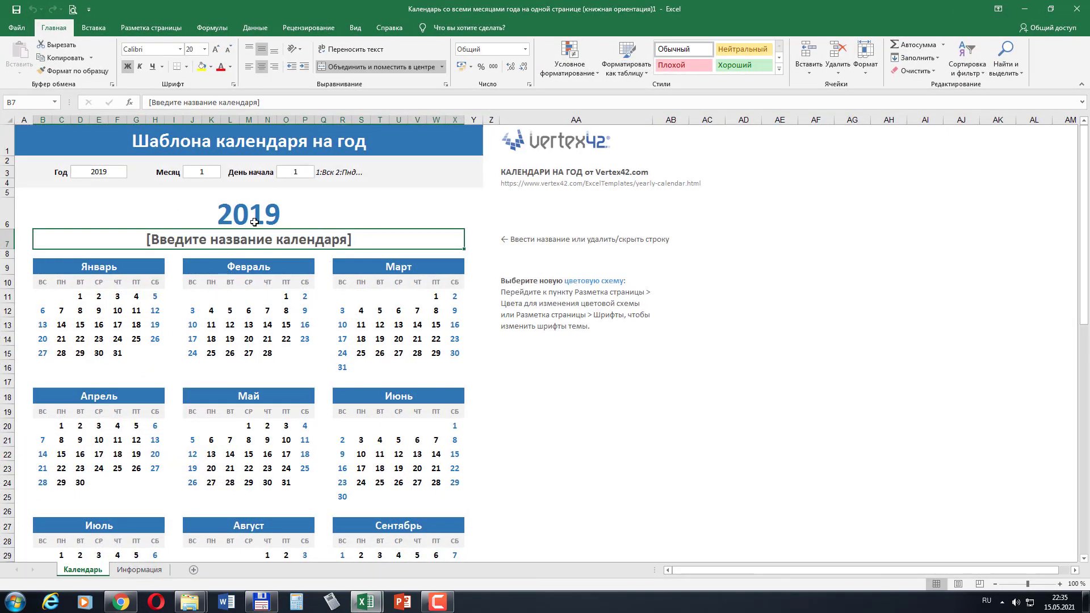
# Step: Change the calendar year in D3 from 2019 to 2021, preview it, and open the Info page
pyautogui.doubleClick(102, 172)
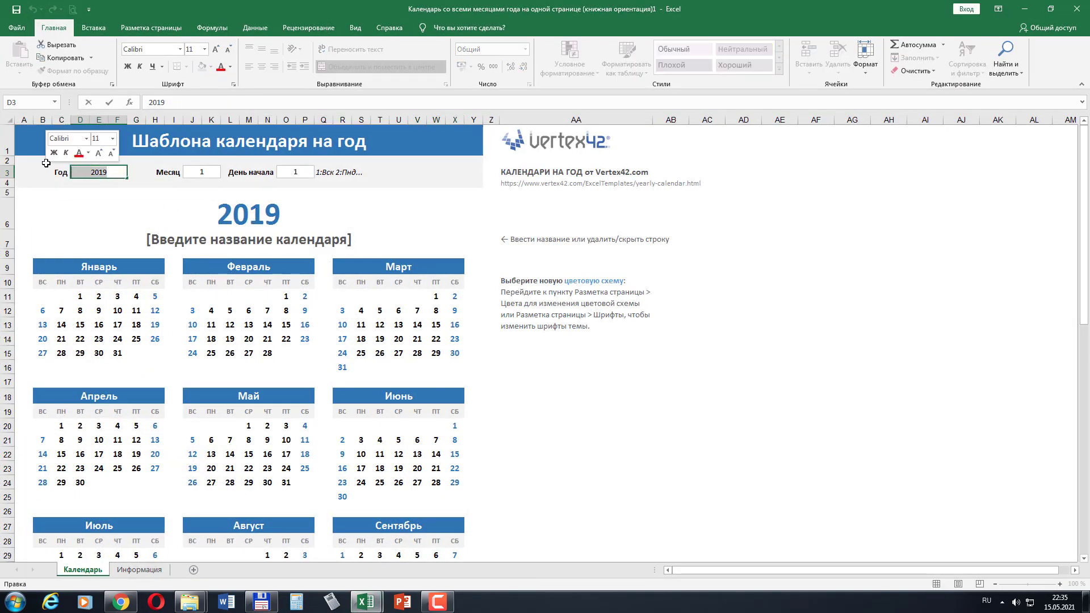
pyautogui.write('2021')
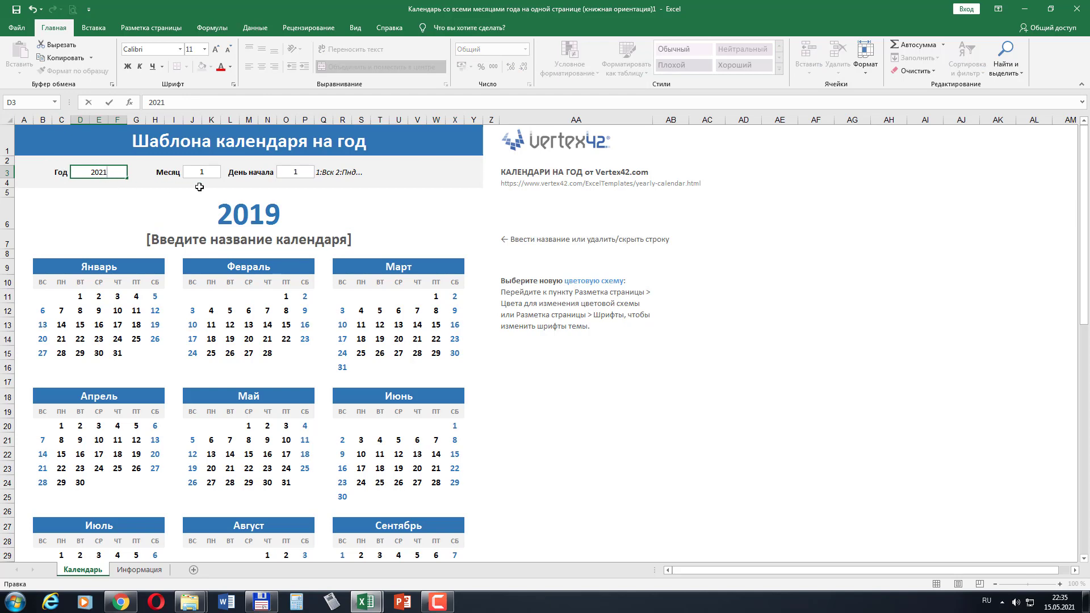
pyautogui.click(200, 205)
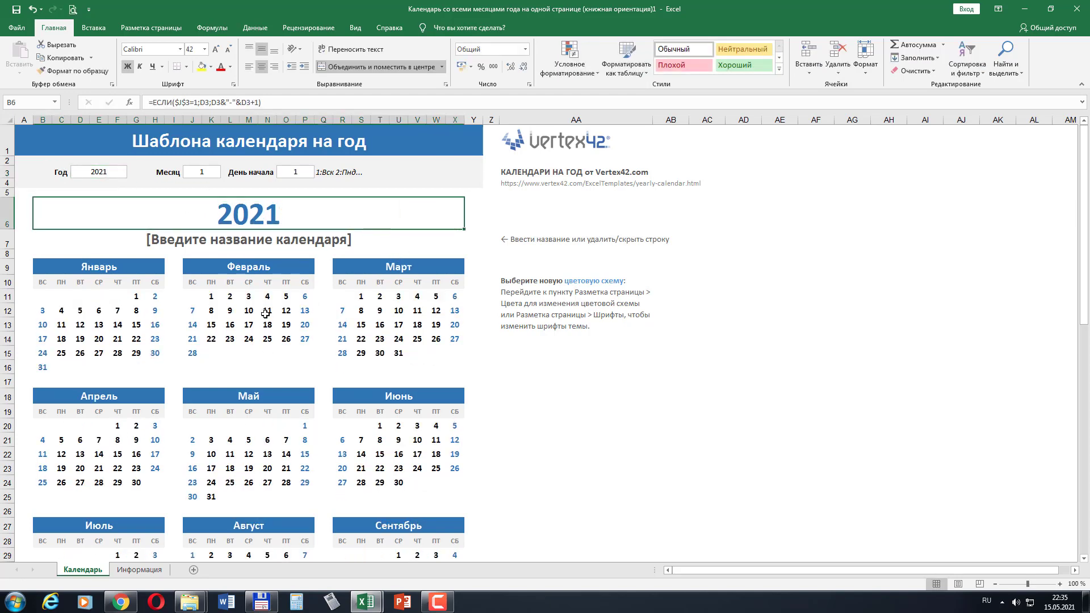
pyautogui.scroll(-6, 317, 316)
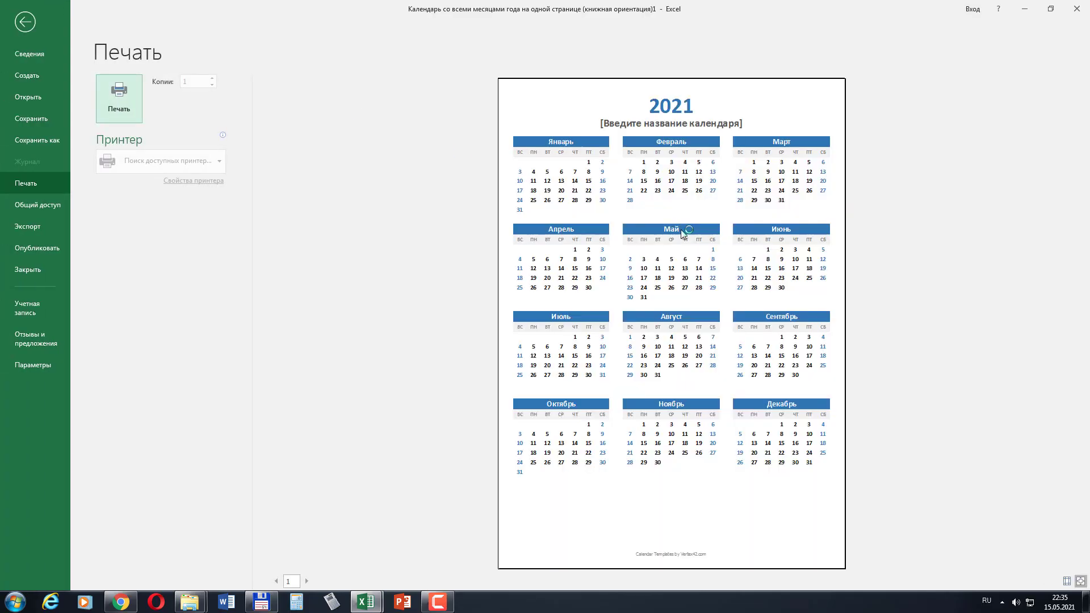
pyautogui.press('Escape')
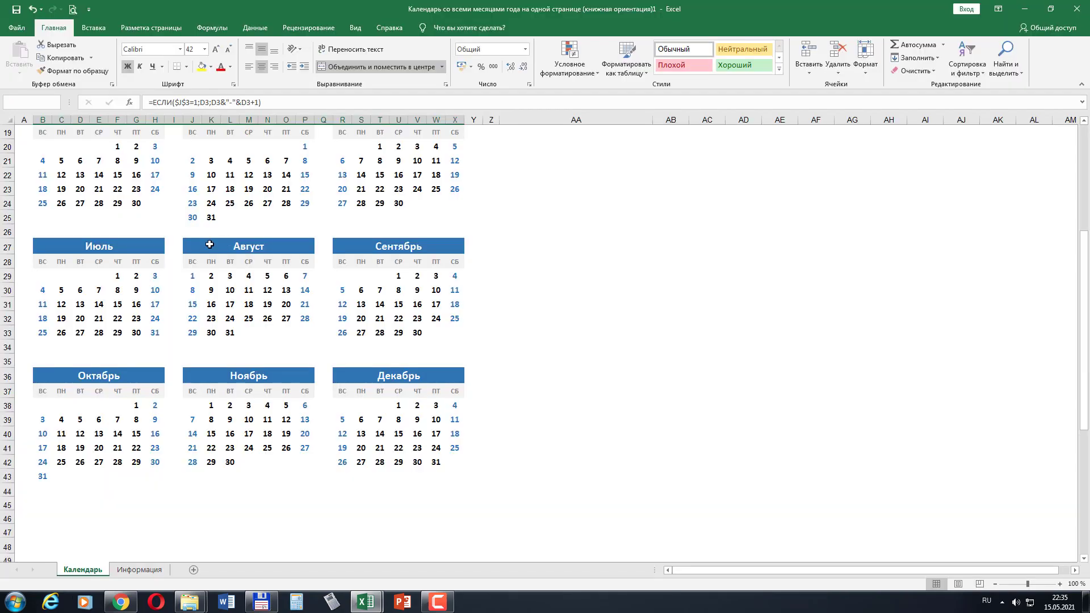
pyautogui.click(17, 26)
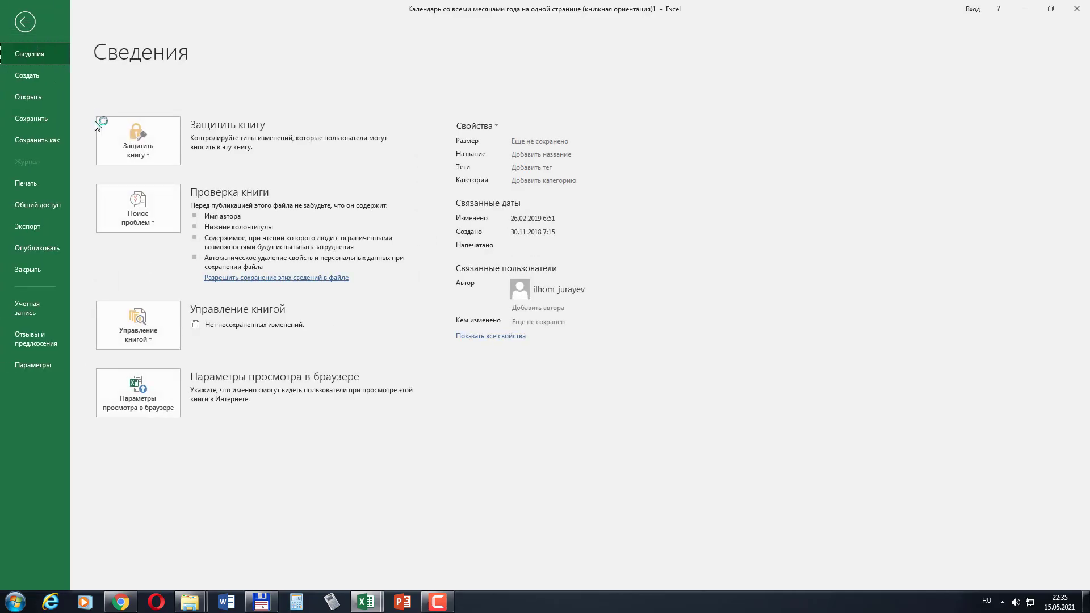
# Step: Browse the Личные template category, then switch to the Open page's recent workbooks
pyautogui.click(43, 71)
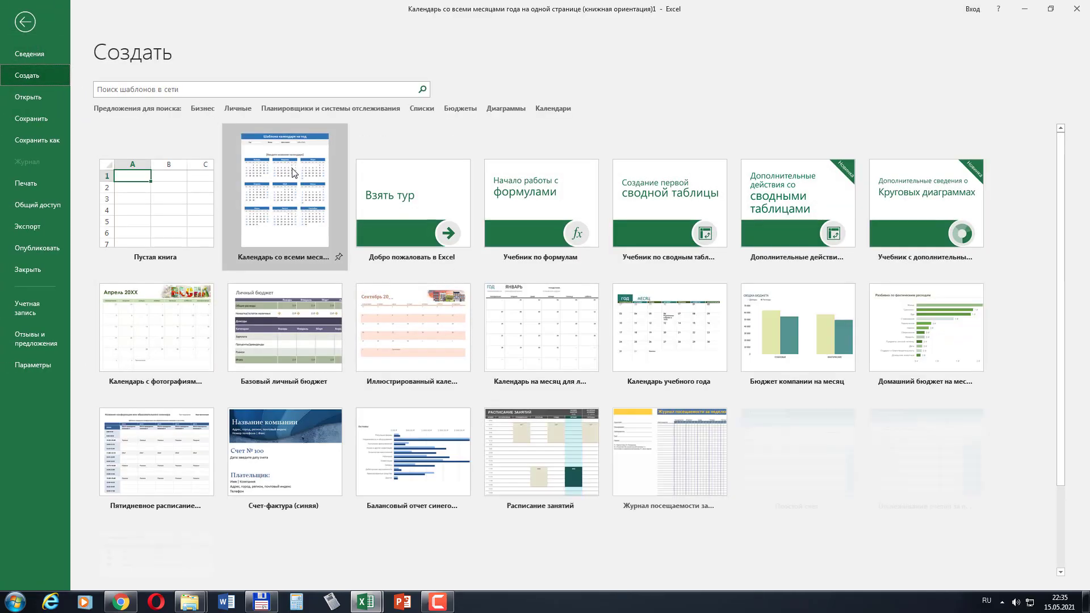
pyautogui.click(241, 109)
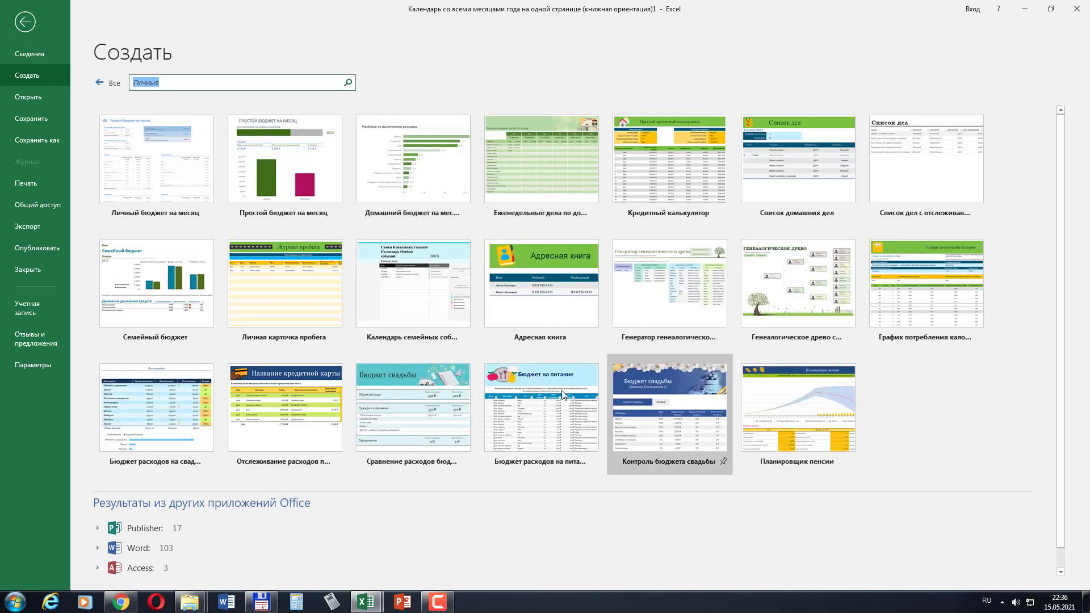
pyautogui.click(43, 97)
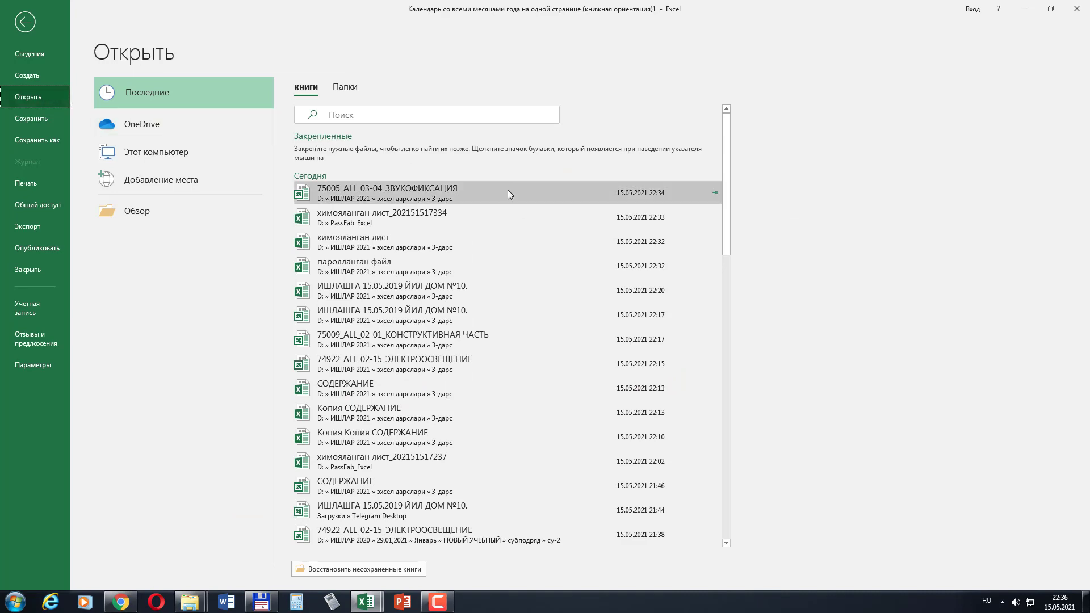
# Step: Scroll the recent workbooks and pin, then unpin, химояланган лист
pyautogui.scroll(-2, 534, 492)
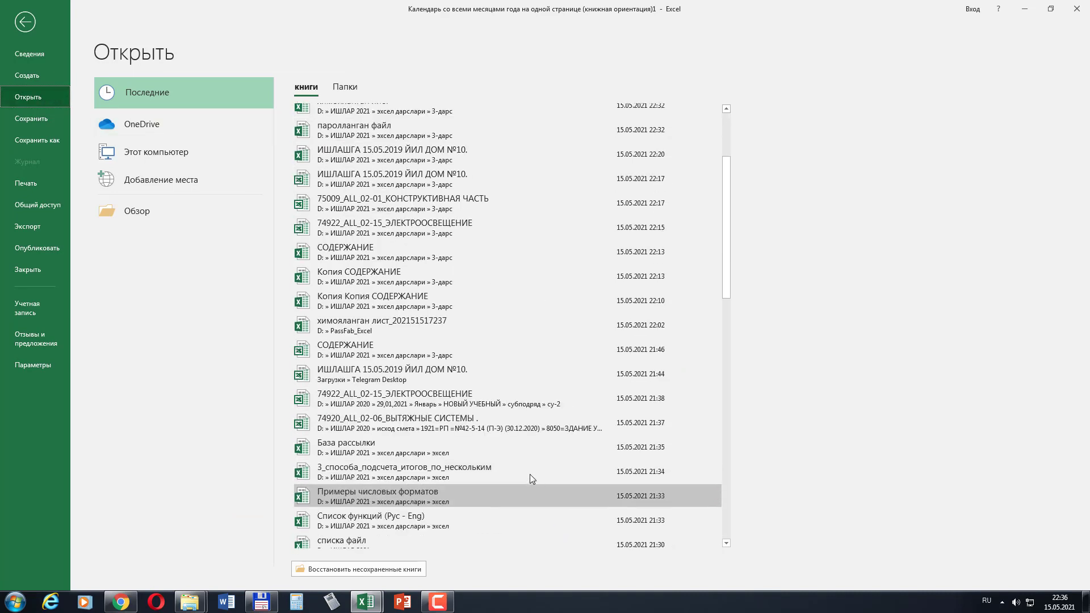
pyautogui.scroll(-4, 530, 474)
pyautogui.scroll(-3, 525, 431)
pyautogui.scroll(-2, 530, 414)
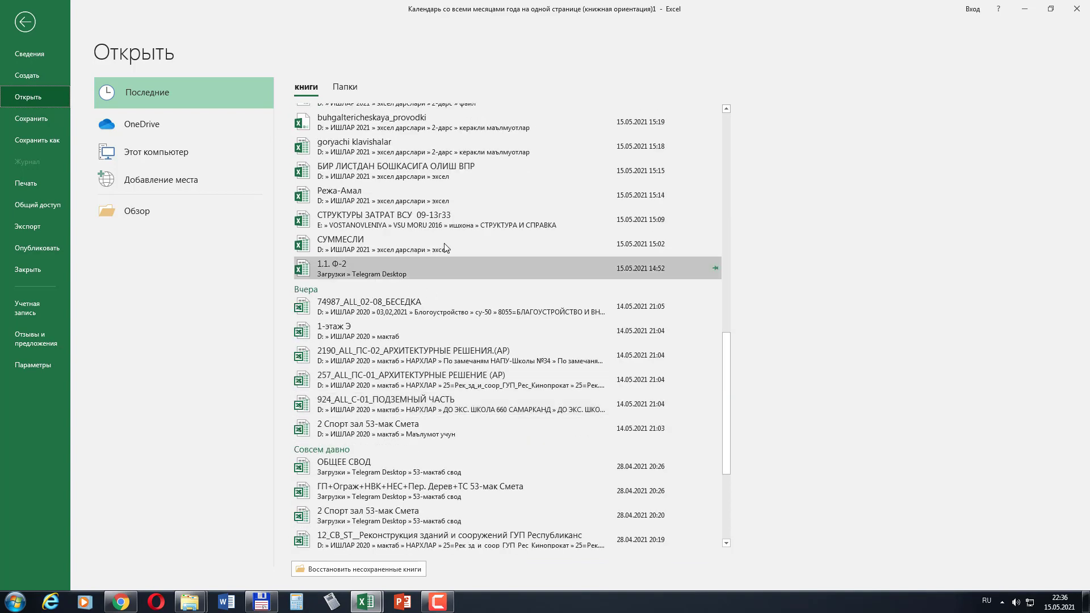
pyautogui.scroll(-2, 499, 420)
pyautogui.scroll(1, 485, 420)
pyautogui.scroll(4, 449, 295)
pyautogui.scroll(4, 447, 296)
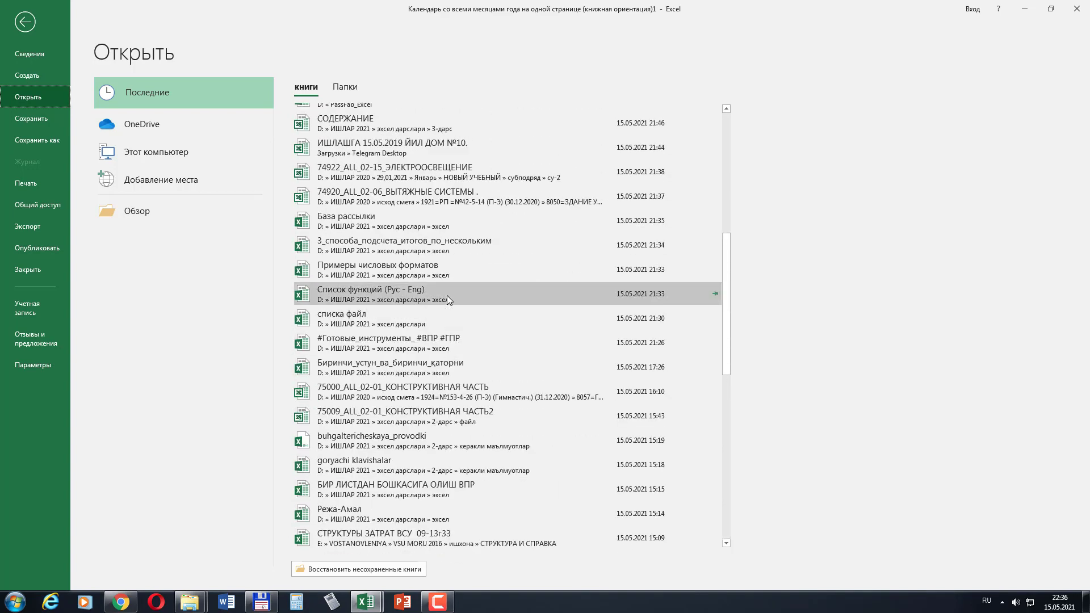
pyautogui.scroll(4, 445, 298)
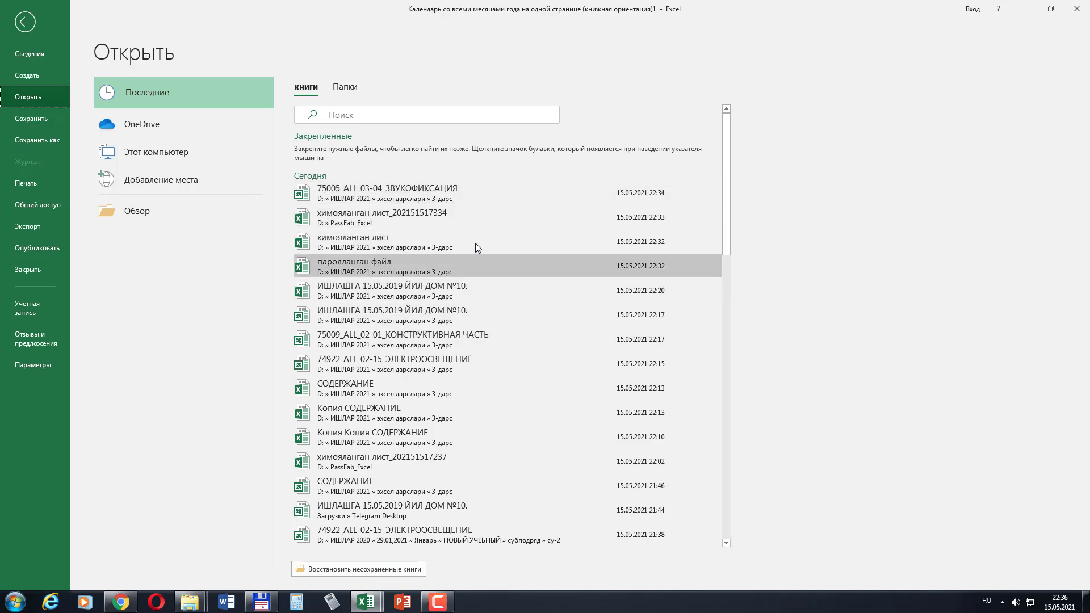
pyautogui.rightClick(492, 242)
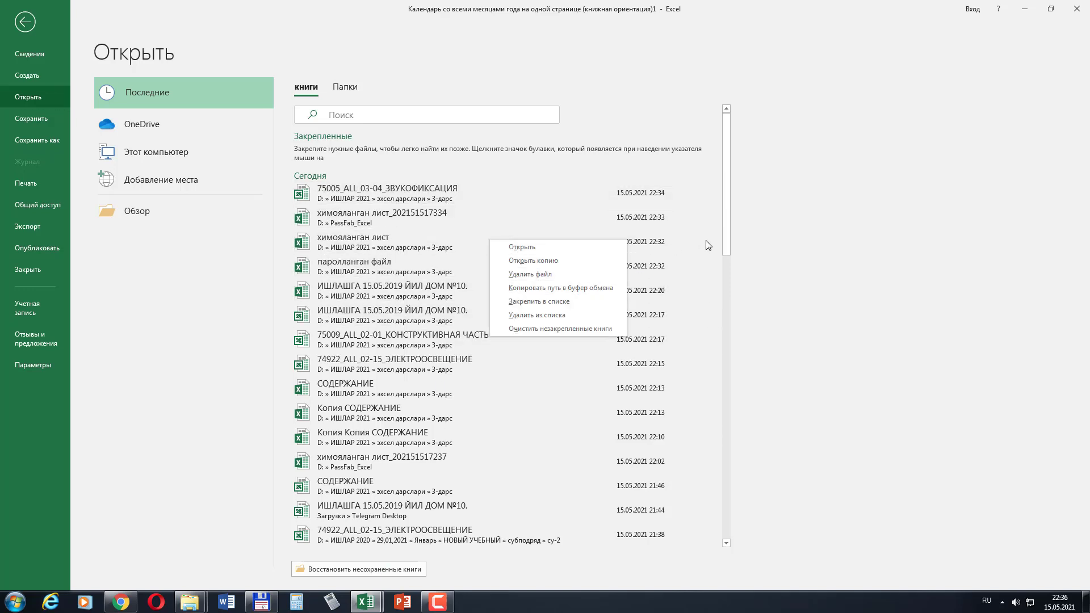
pyautogui.click(565, 299)
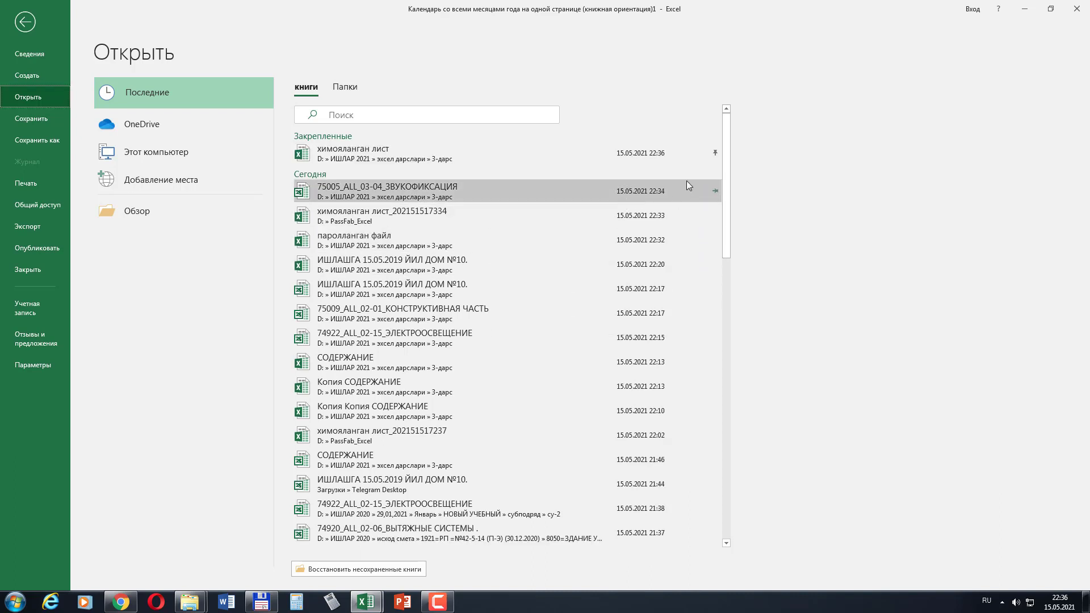
pyautogui.click(715, 153)
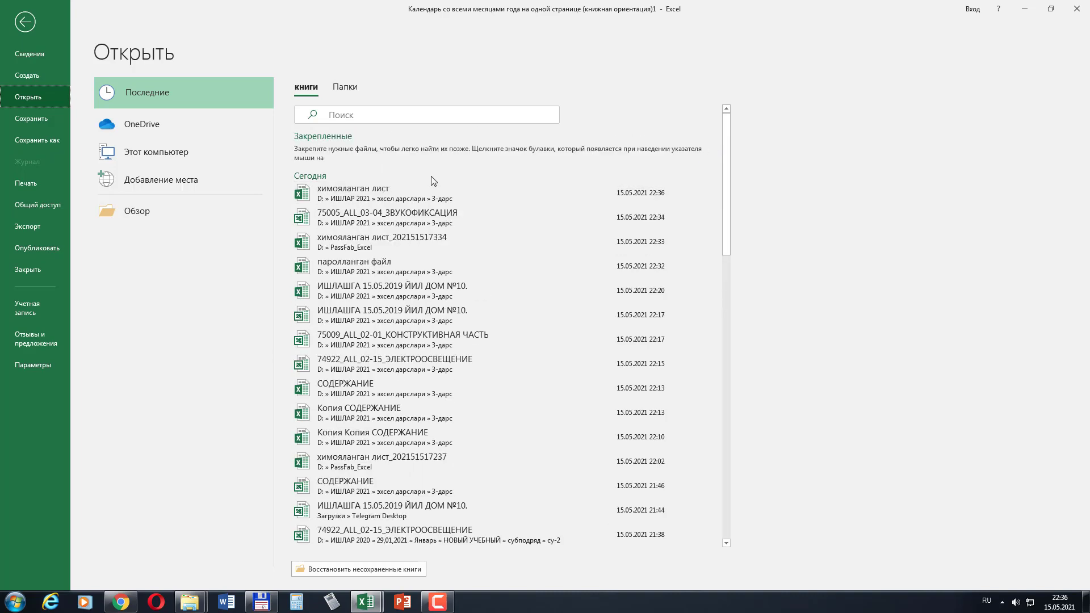
# Step: Switch to the recent folders list and scroll through it
pyautogui.click(344, 86)
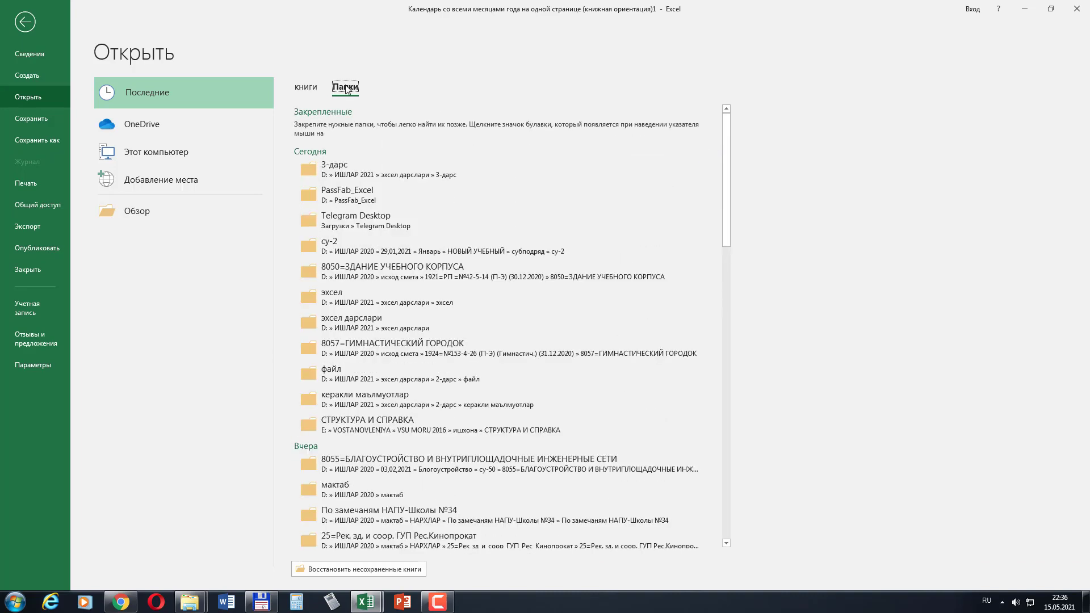
pyautogui.scroll(-3, 354, 329)
pyautogui.scroll(-1, 364, 335)
pyautogui.scroll(4, 369, 341)
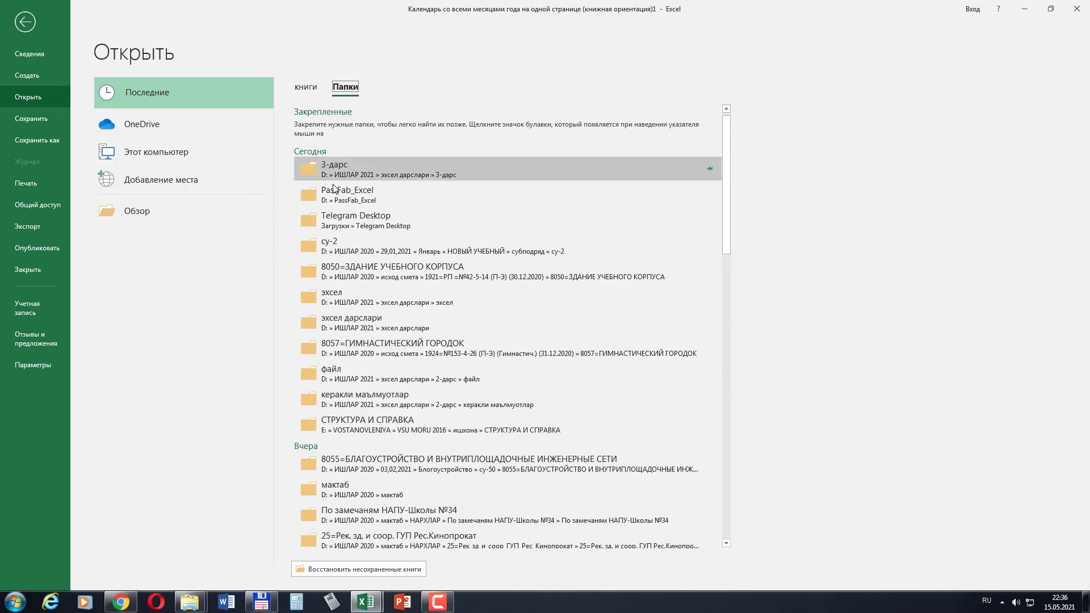
pyautogui.scroll(-3, 374, 346)
pyautogui.scroll(-3, 374, 346)
pyautogui.scroll(-5, 397, 324)
pyautogui.scroll(-2, 421, 301)
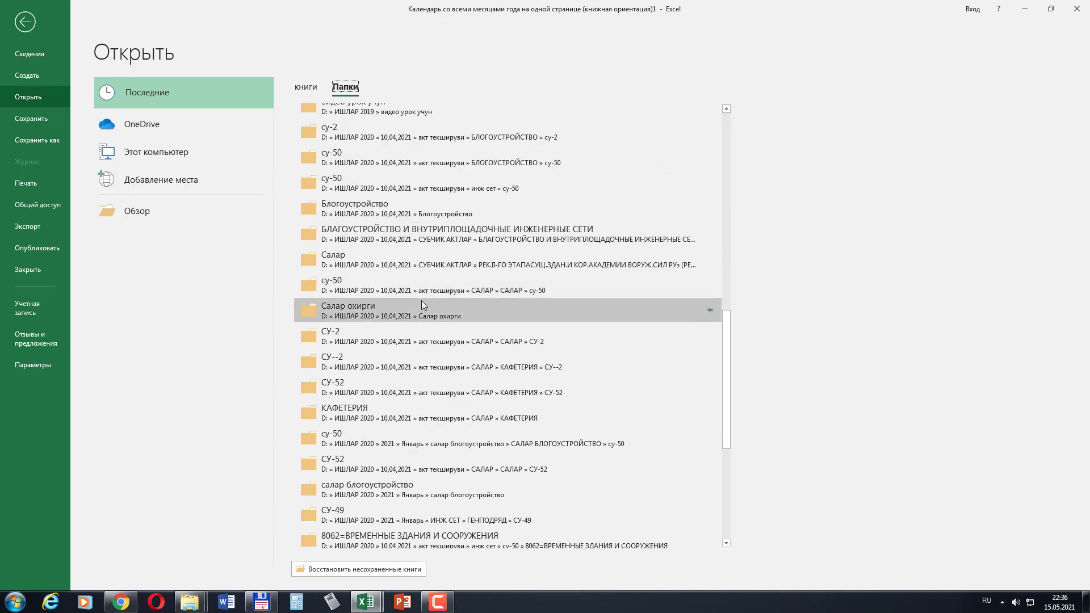
pyautogui.scroll(5, 389, 202)
pyautogui.scroll(1, 309, 101)
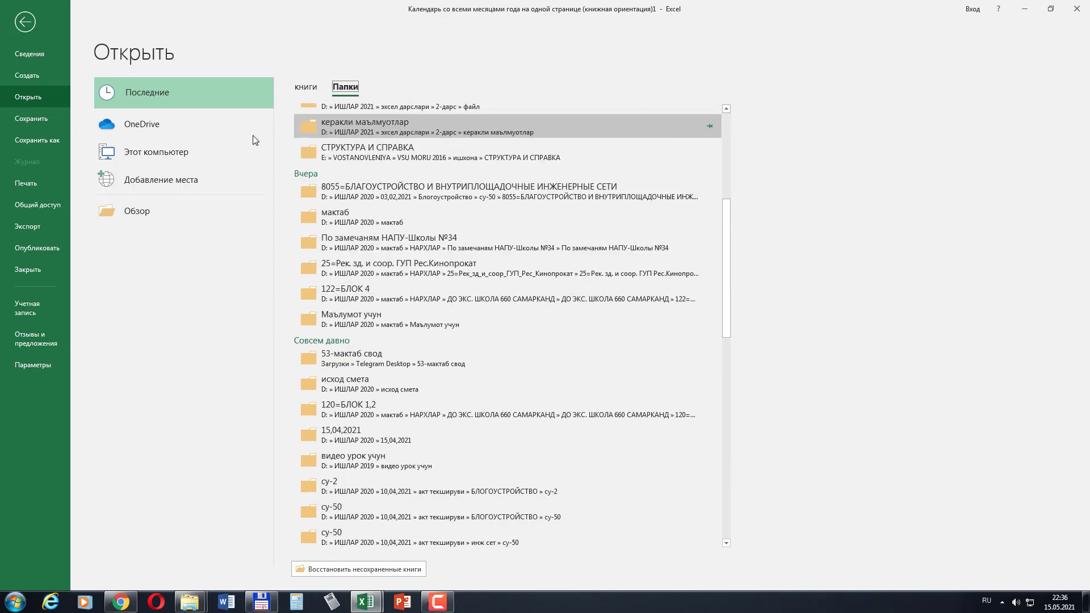
# Step: Look at OneDrive and Этот компьютер, cancel the Browse window, and move to Save As
pyautogui.click(145, 126)
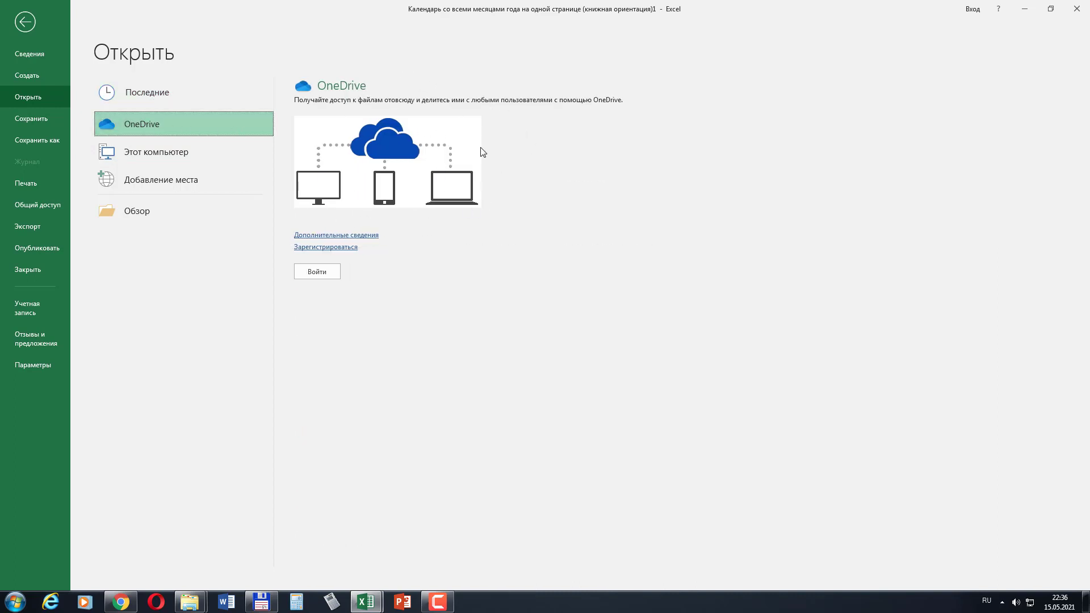
pyautogui.click(180, 157)
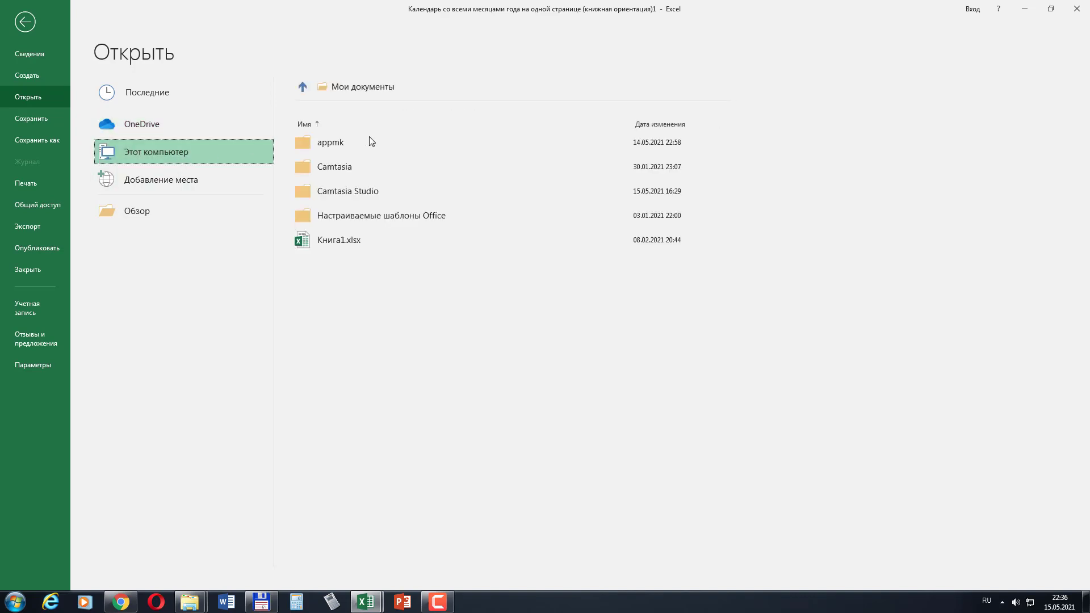
pyautogui.click(171, 210)
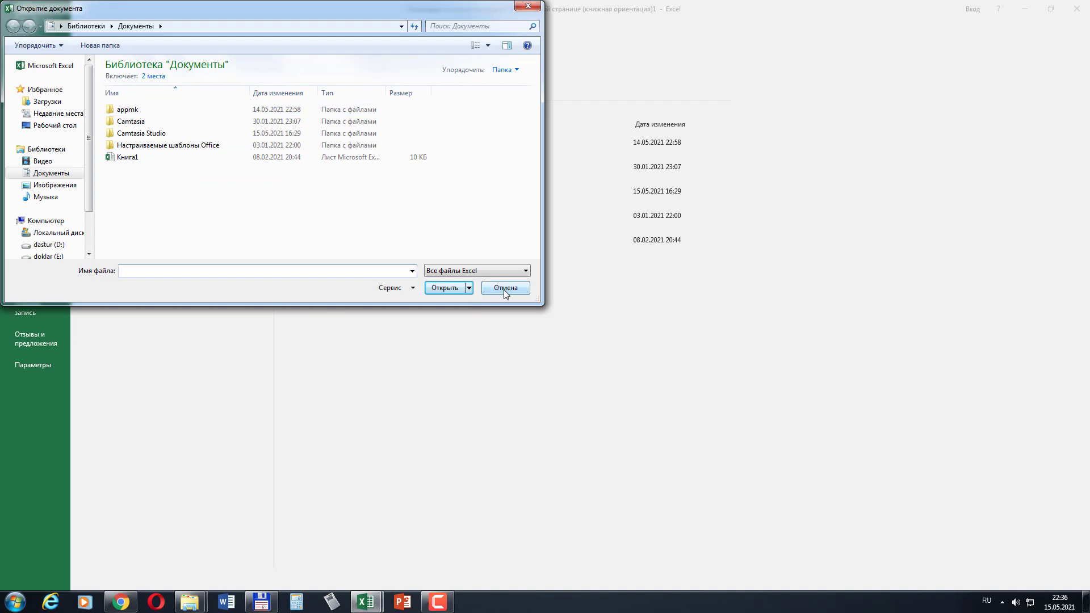
pyautogui.click(504, 289)
pyautogui.click(42, 122)
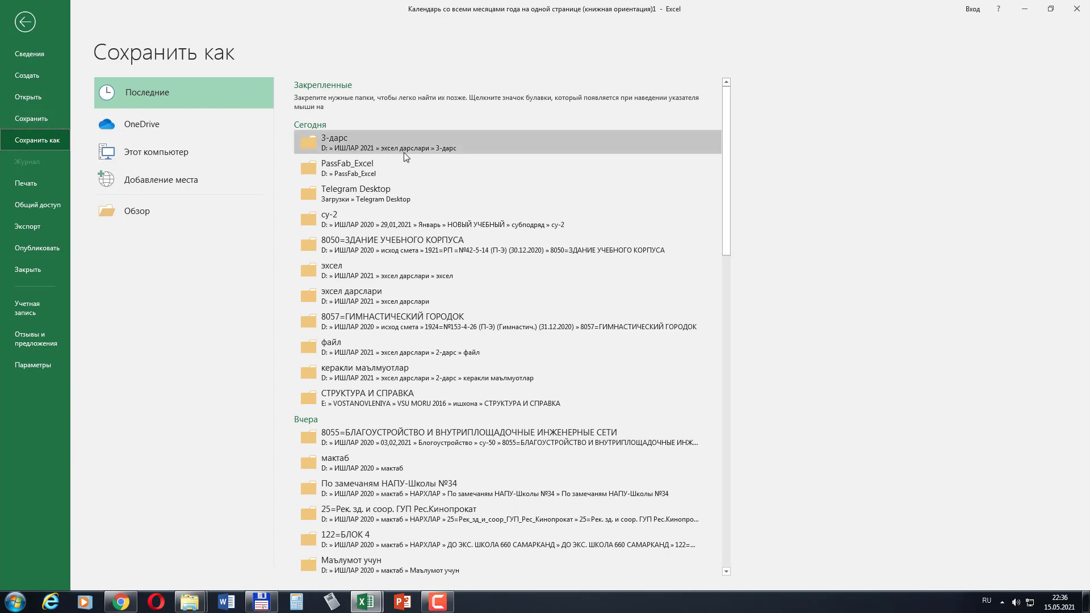
# Step: Choose Этот компьютер after viewing OneDrive, open the Save As window, and list file types
pyautogui.click(156, 122)
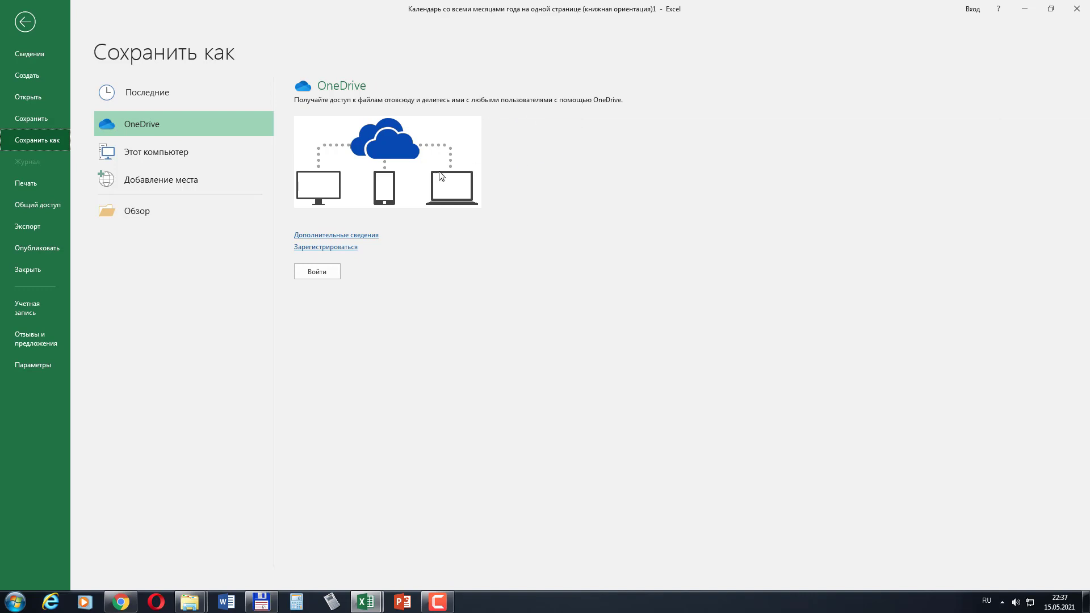
pyautogui.click(219, 153)
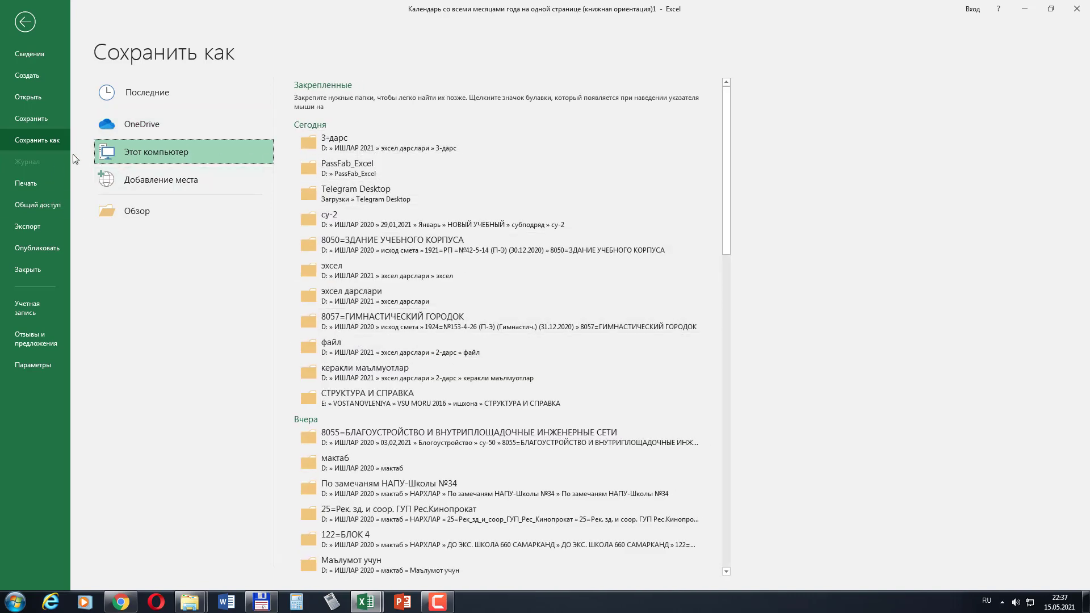
pyautogui.click(154, 210)
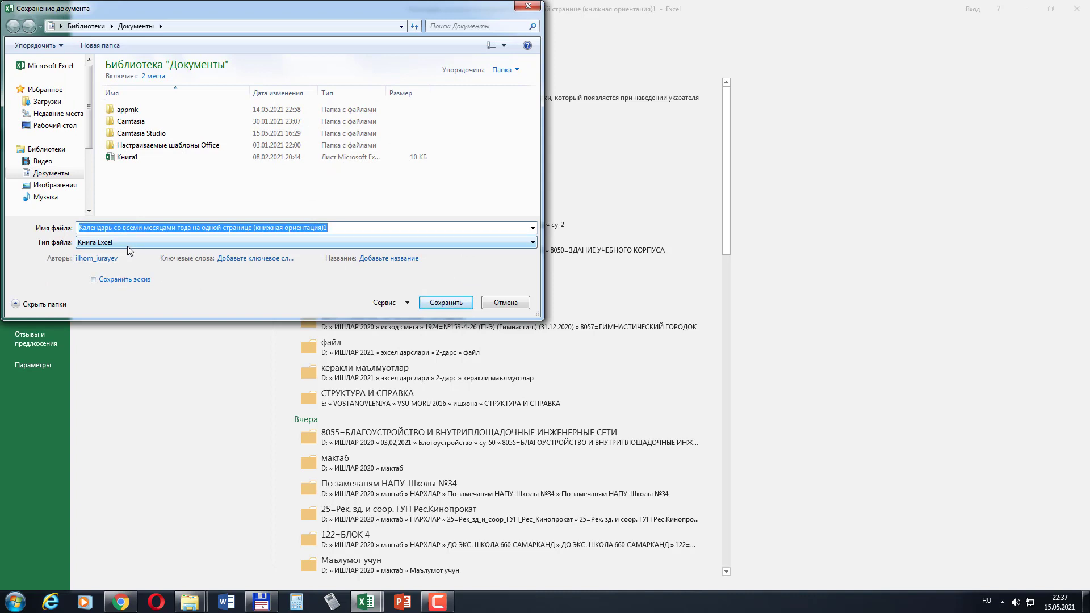
pyautogui.click(130, 242)
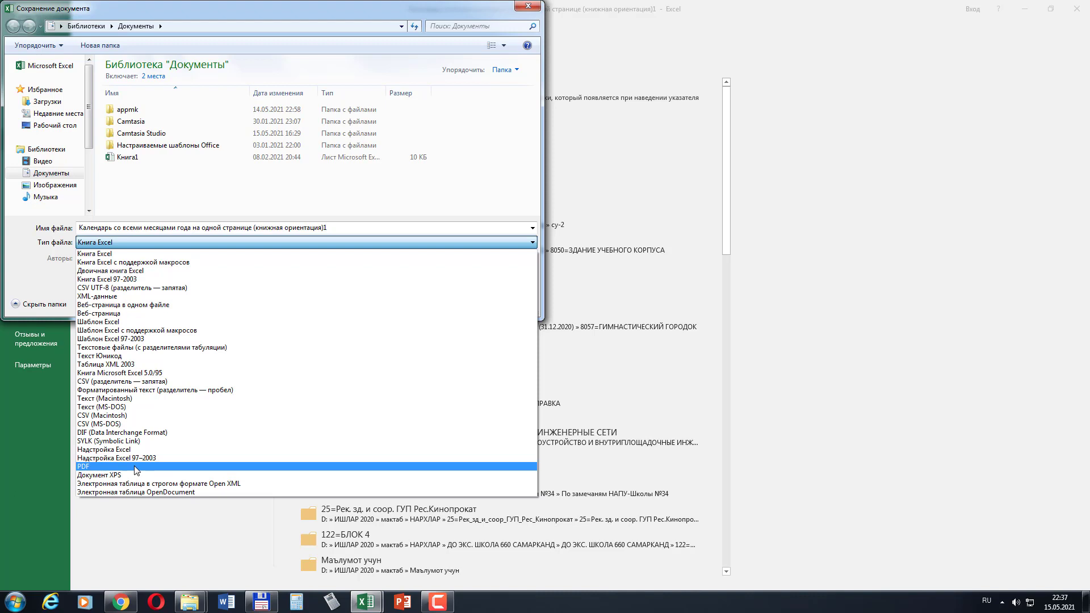
# Step: Save the calendar as PDF, leaving publishing options at selected sheets only
pyautogui.click(137, 467)
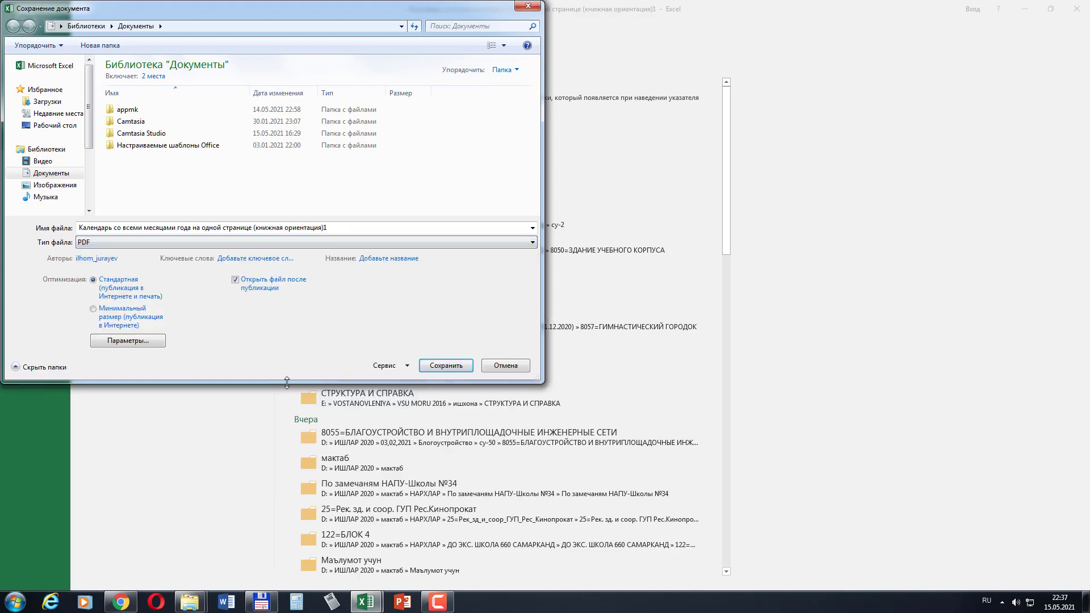
pyautogui.click(154, 344)
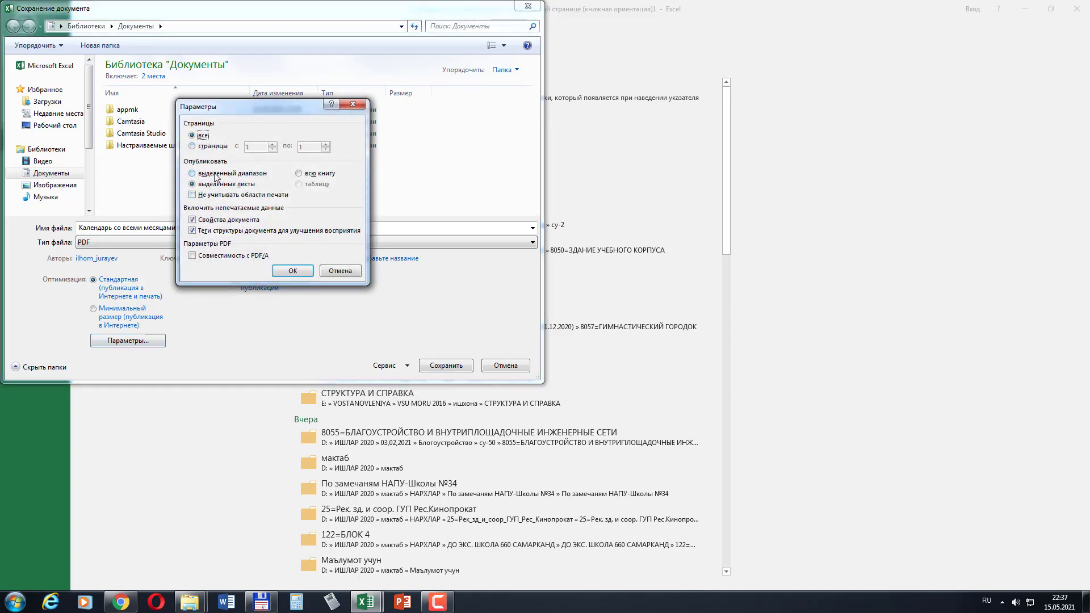
pyautogui.click(264, 177)
pyautogui.click(233, 184)
pyautogui.click(339, 271)
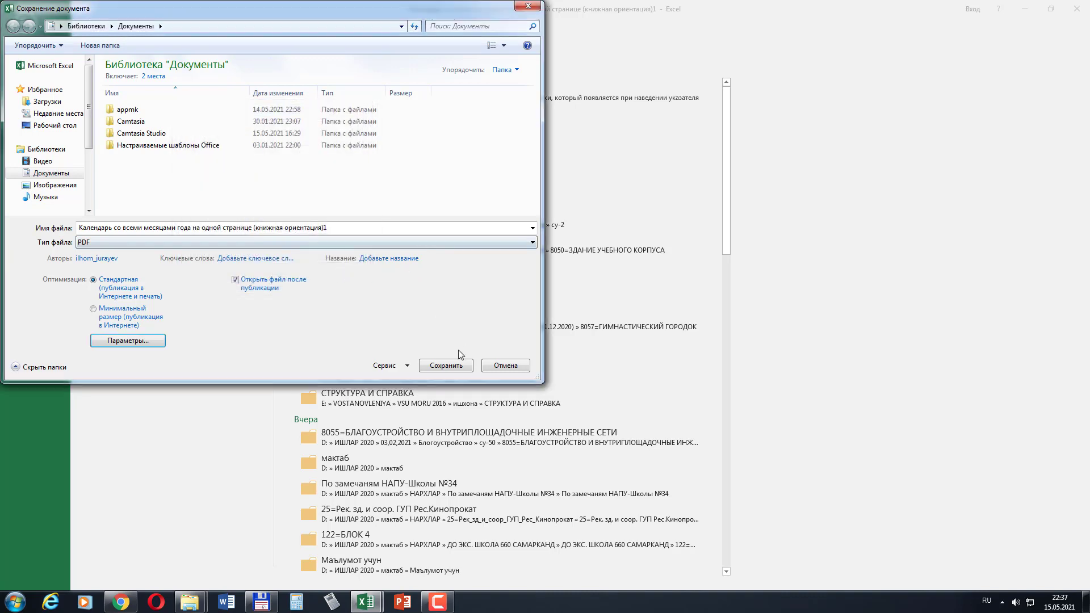
pyautogui.click(453, 366)
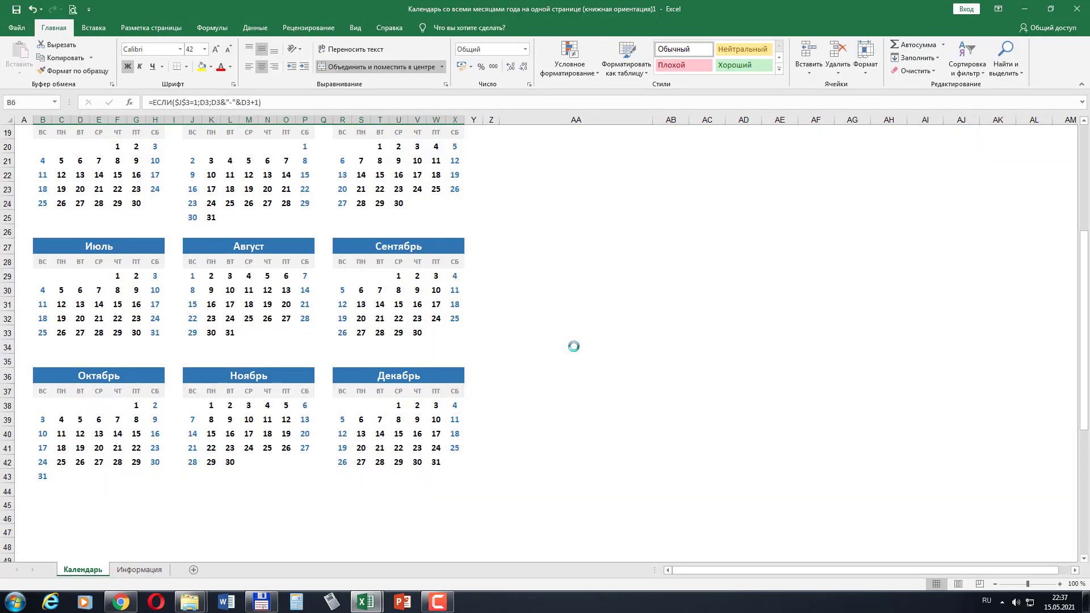
# Step: Maximize Foxit Reader and scroll through the 2021 calendar PDF
pyautogui.scroll(-2, 454, 244)
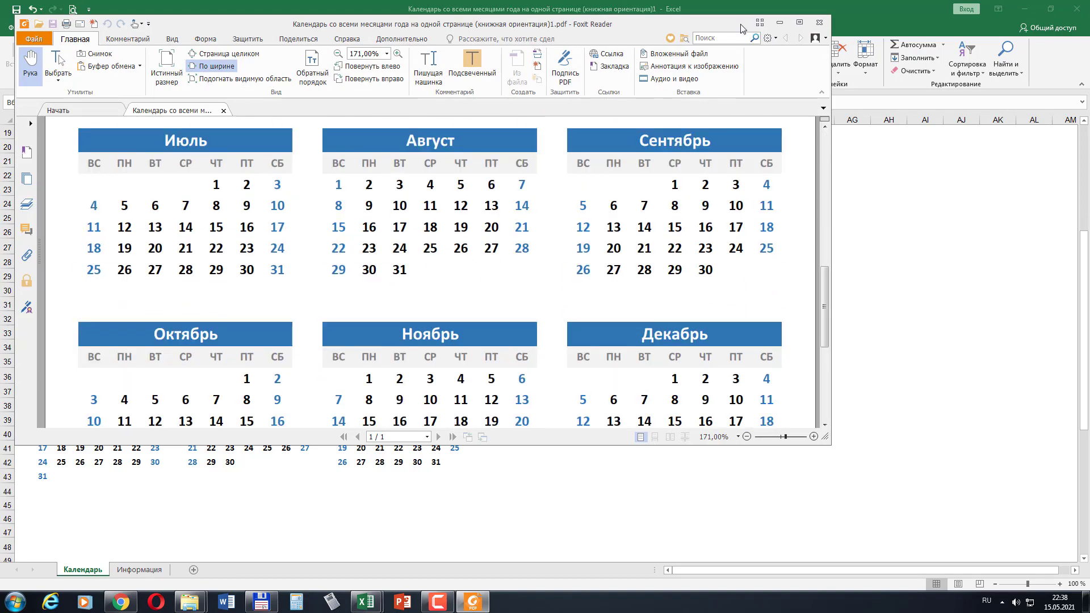
pyautogui.scroll(-5, 421, 236)
pyautogui.click(801, 23)
pyautogui.scroll(-3, 568, 256)
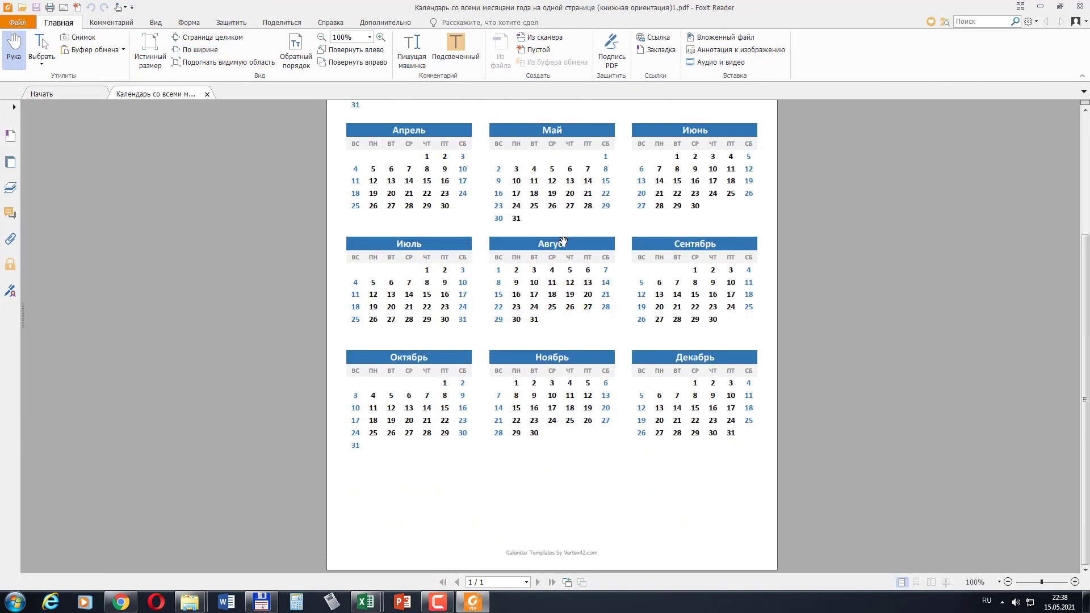
pyautogui.scroll(3, 580, 262)
pyautogui.scroll(-3, 580, 261)
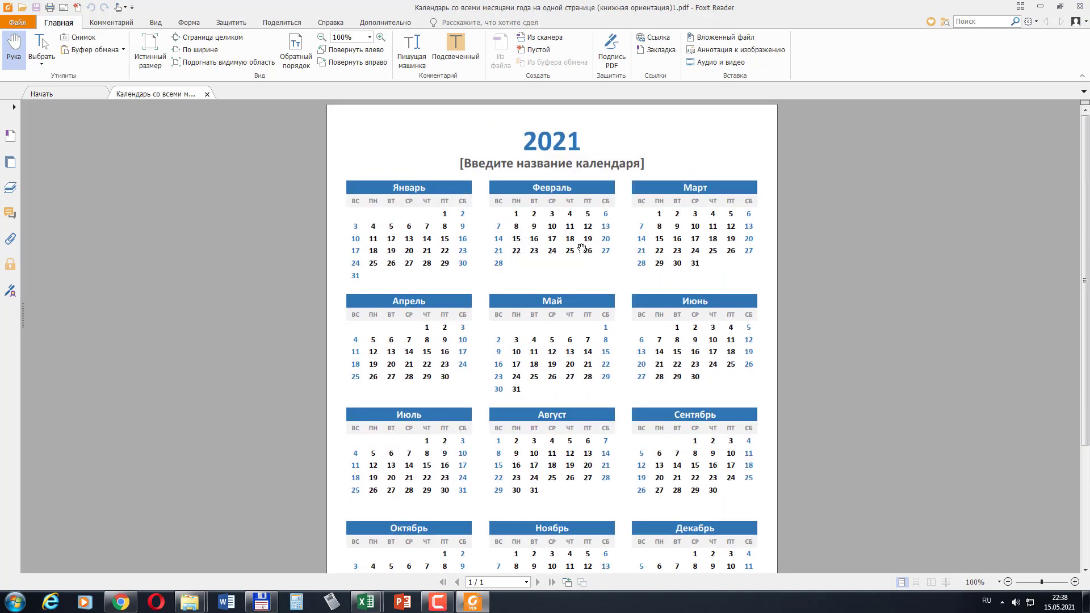
pyautogui.scroll(3, 589, 220)
# Step: Review Foxit's save-a-copy locations, including this computer, then cancel without saving
pyautogui.click(17, 22)
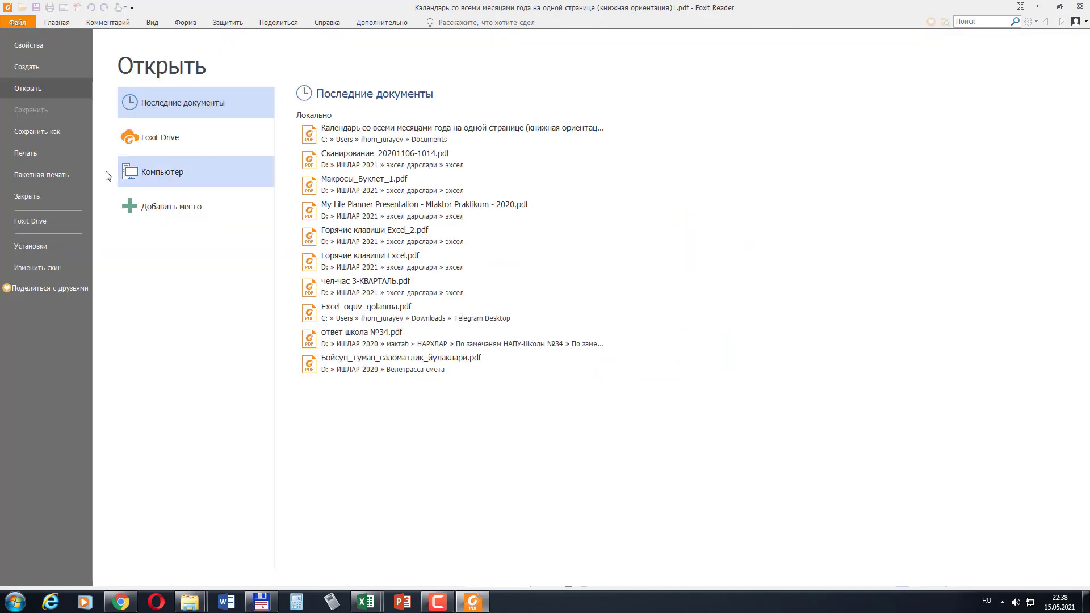
pyautogui.click(55, 131)
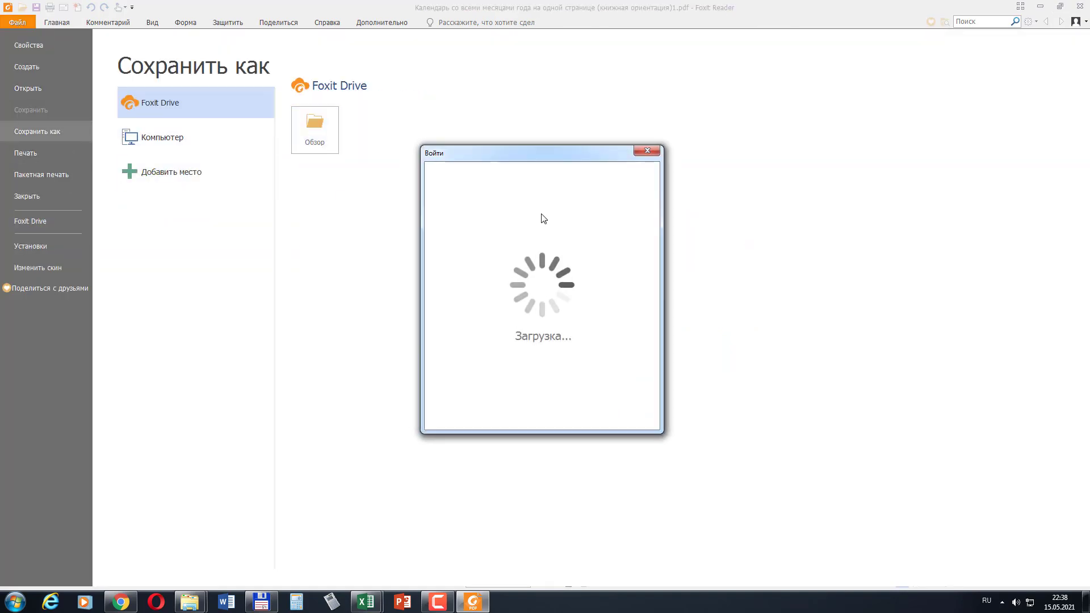
pyautogui.click(656, 153)
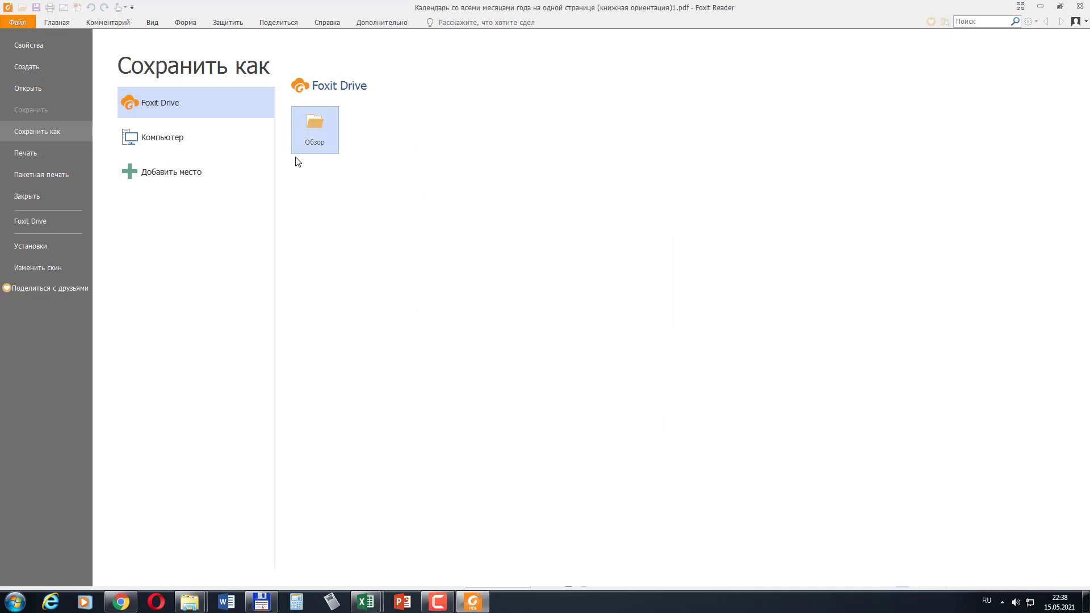
pyautogui.click(268, 179)
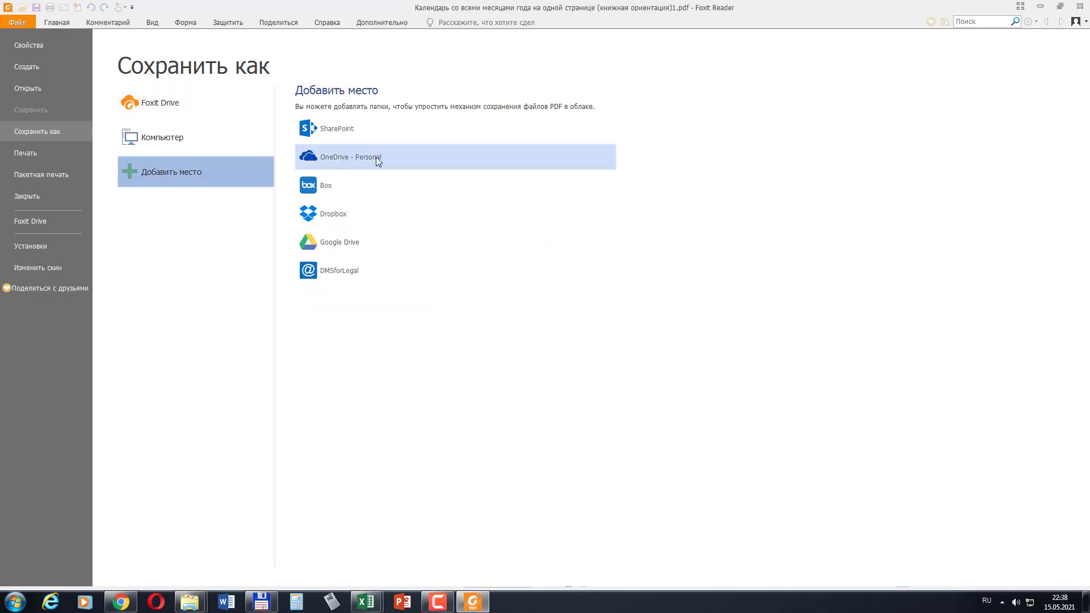
pyautogui.click(168, 142)
pyautogui.click(315, 350)
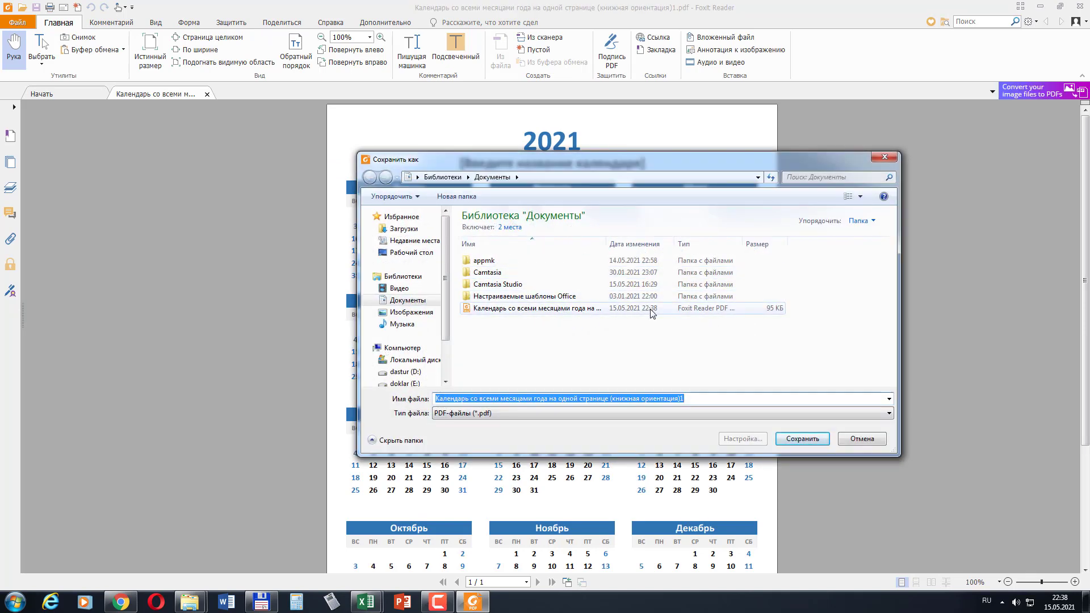
pyautogui.click(884, 157)
# Step: Close the PDF viewer and review Excel's Экспорт page, Изменить тип файла, and Опубликовать options
pyautogui.click(1080, 8)
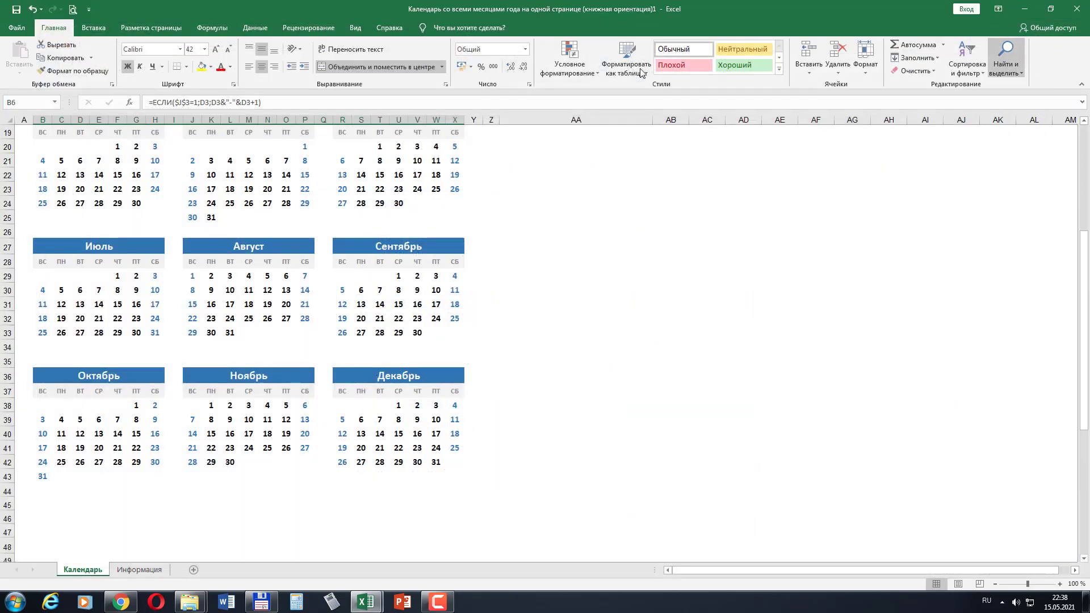
pyautogui.click(17, 25)
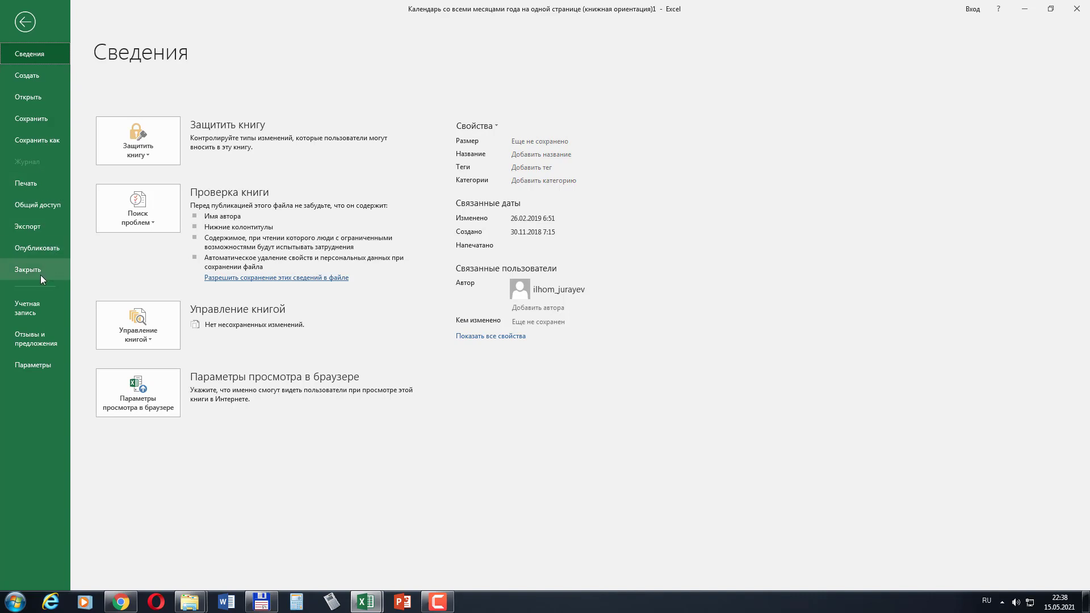
pyautogui.click(36, 226)
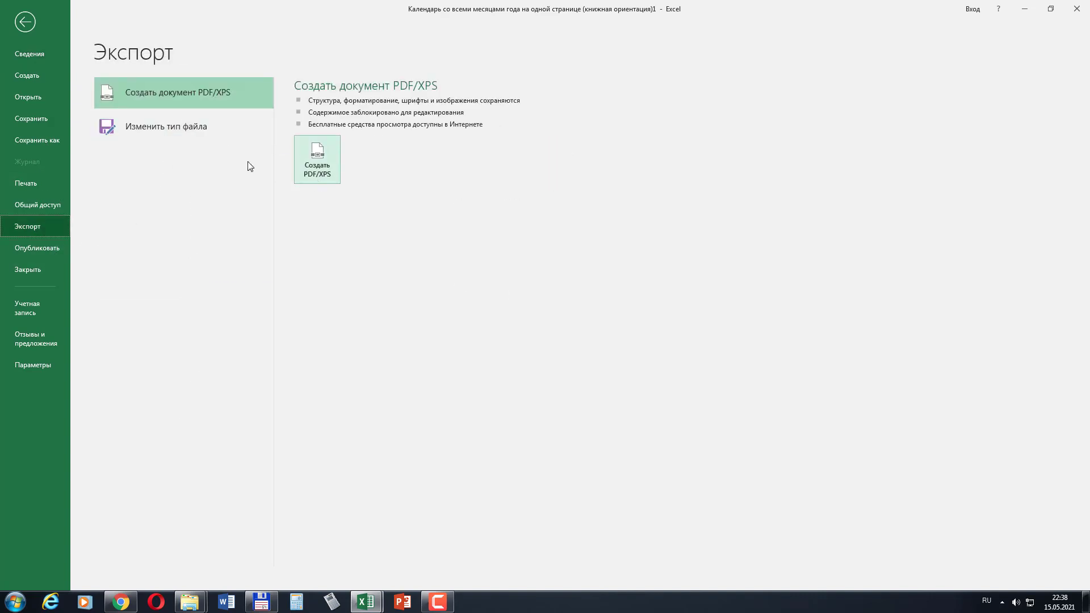
pyautogui.click(190, 132)
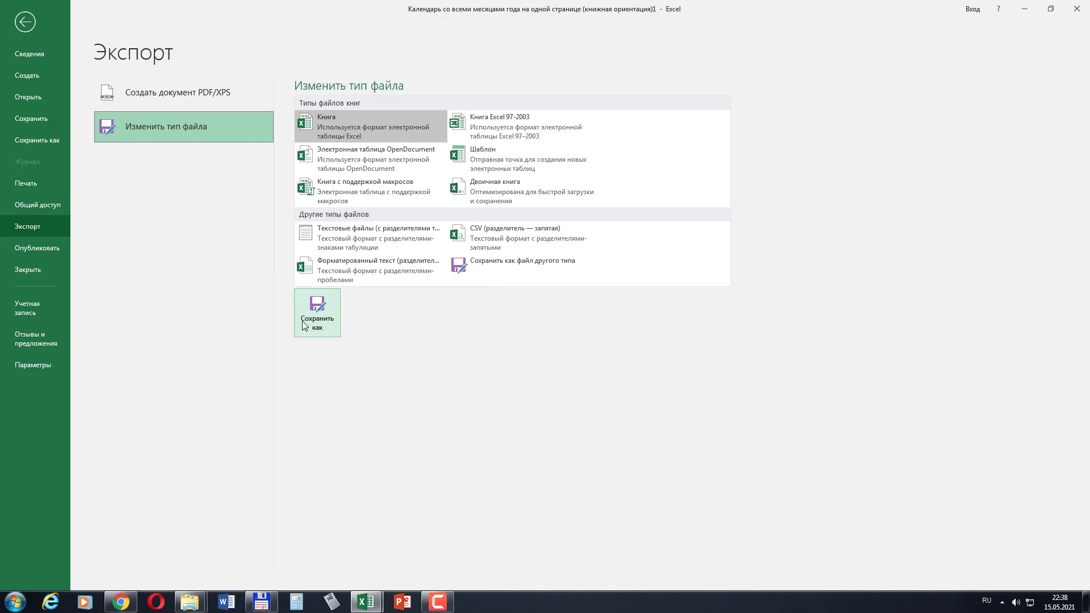
pyautogui.click(55, 250)
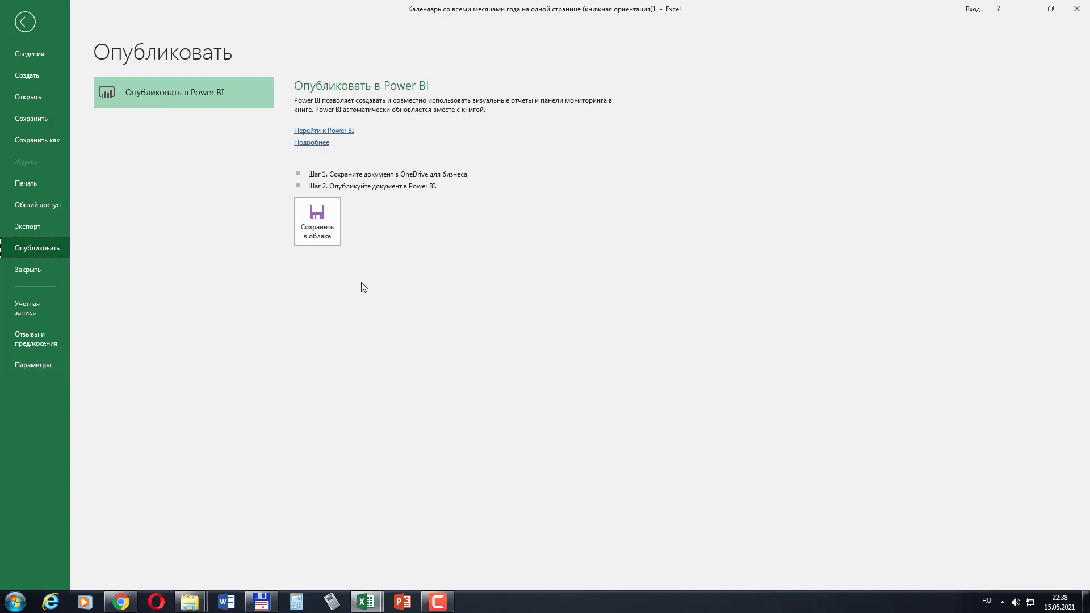
# Step: Return to the worksheet and bring Total Commander's 3-дарс folder listing to the front
pyautogui.press('Escape')
pyautogui.scroll(-4, 391, 250)
pyautogui.scroll(-7, 369, 273)
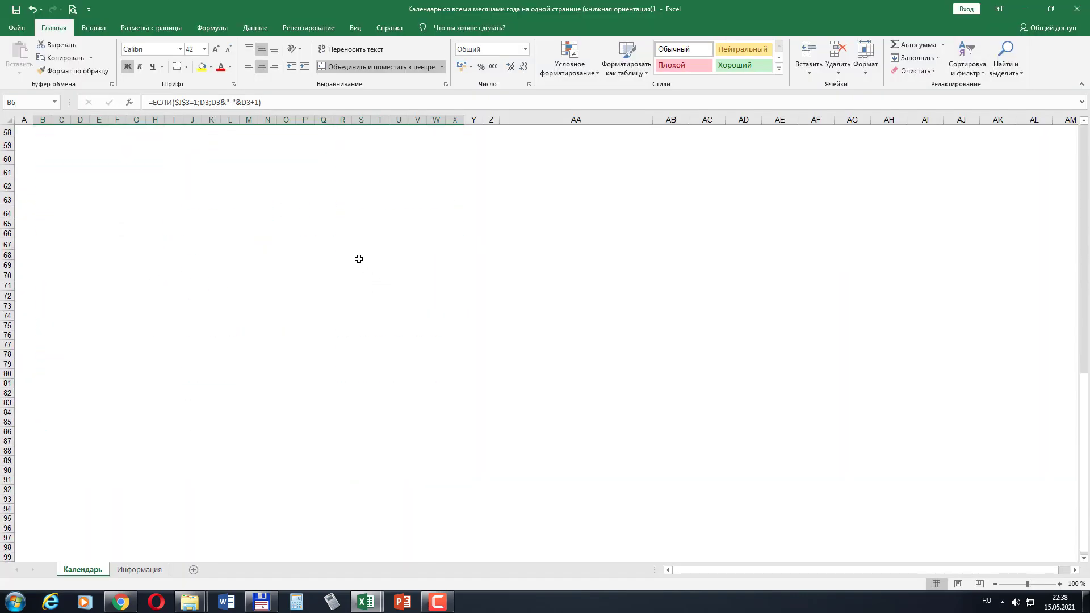
pyautogui.hotkey('alt', 'Tab')
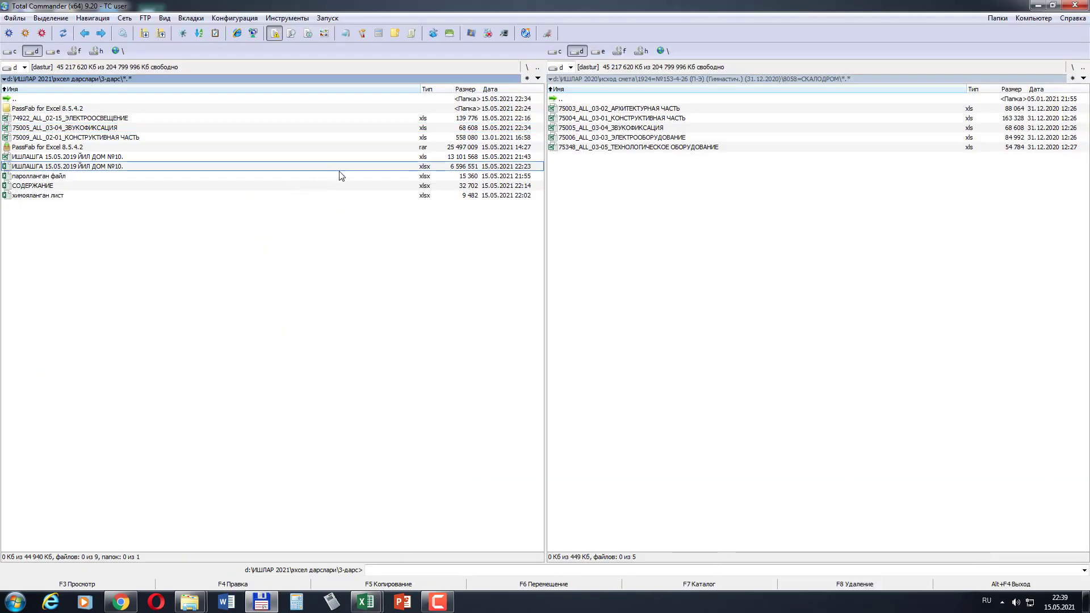
pyautogui.click(321, 168)
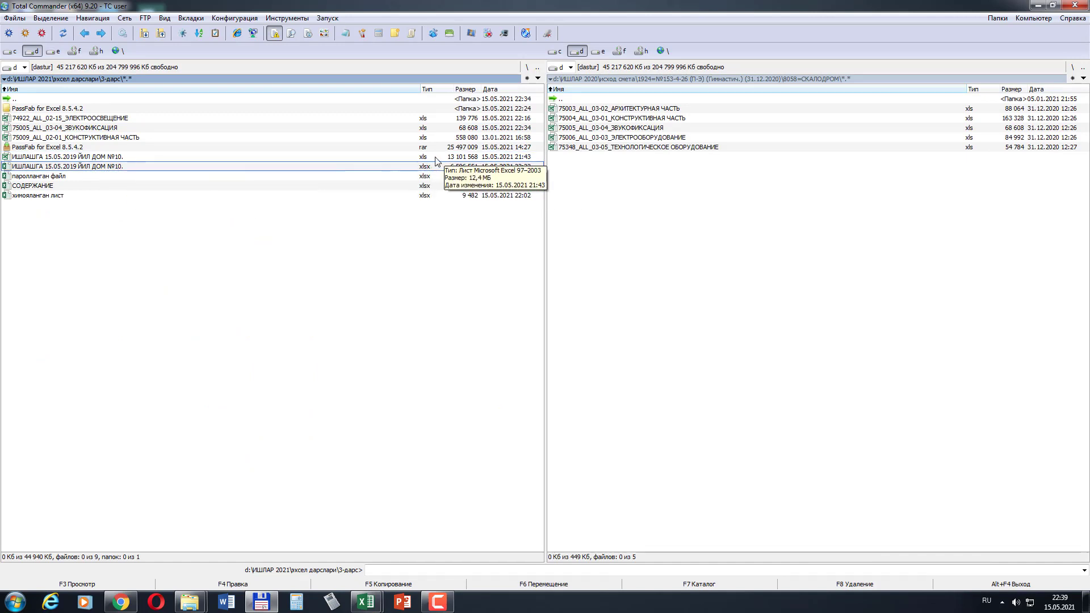
pyautogui.click(454, 159)
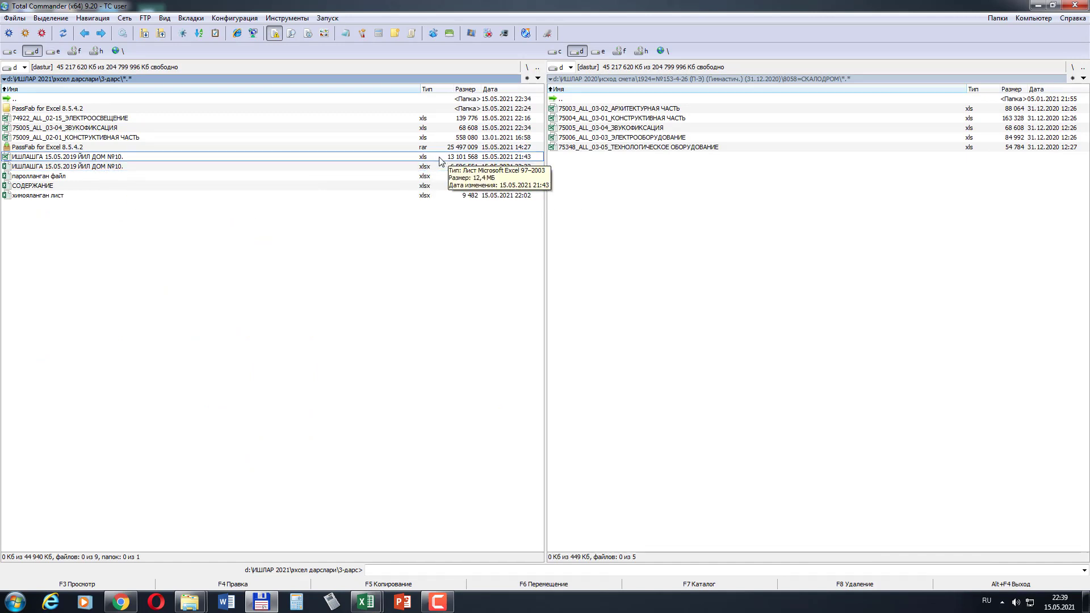
pyautogui.click(467, 166)
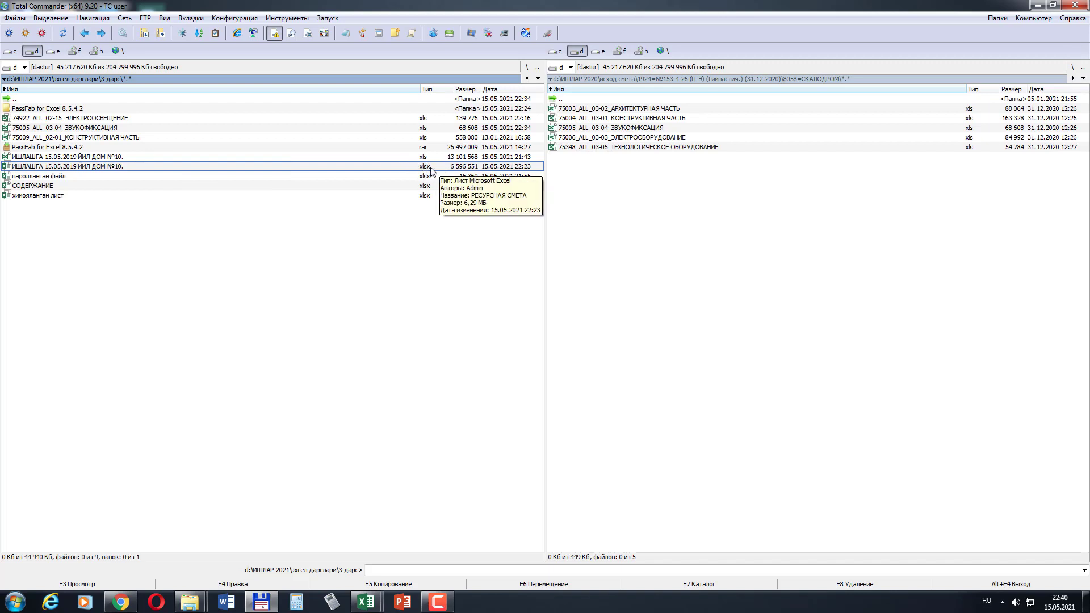
pyautogui.moveTo(442, 185)
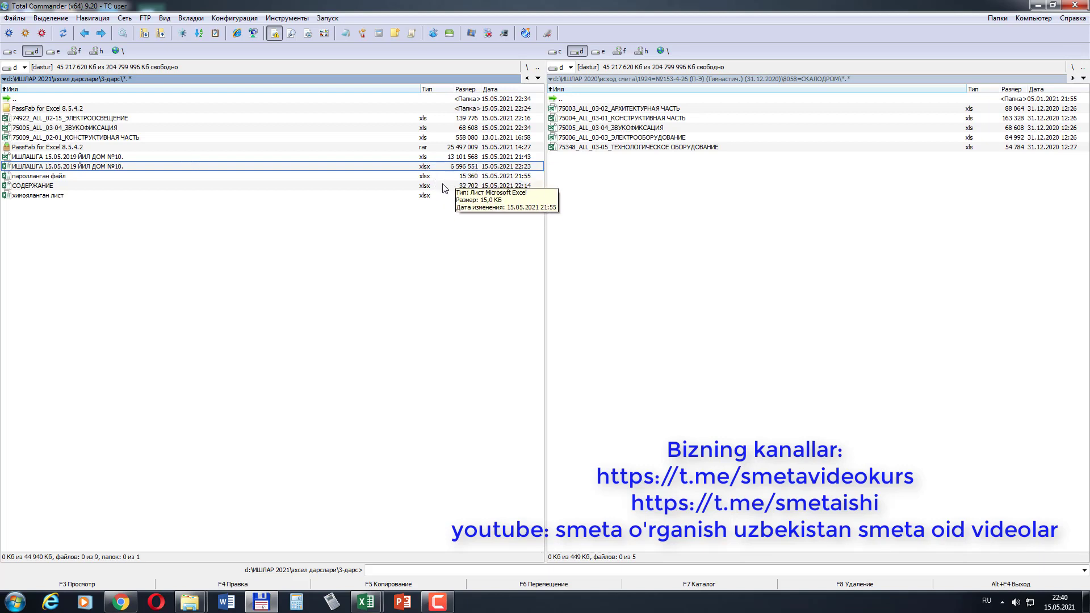
pyautogui.click(443, 184)
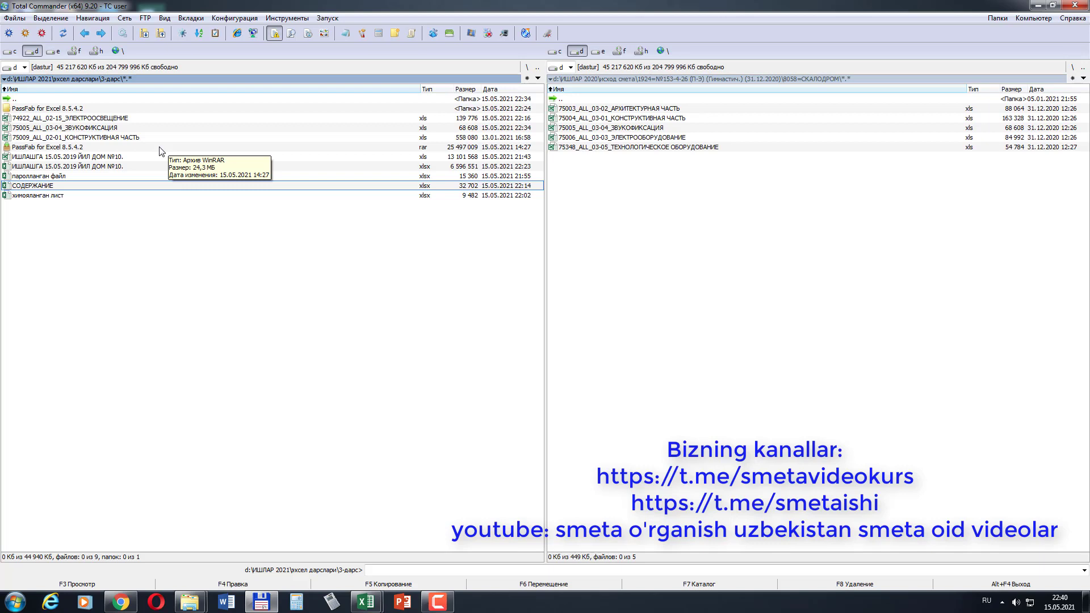
pyautogui.click(435, 118)
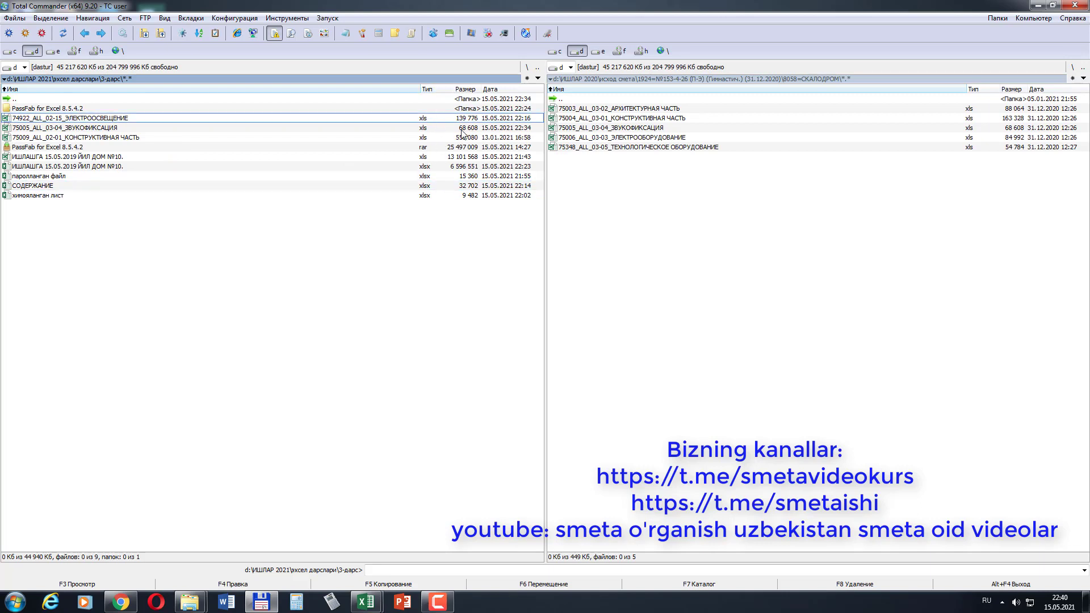
pyautogui.click(426, 187)
pyautogui.click(427, 137)
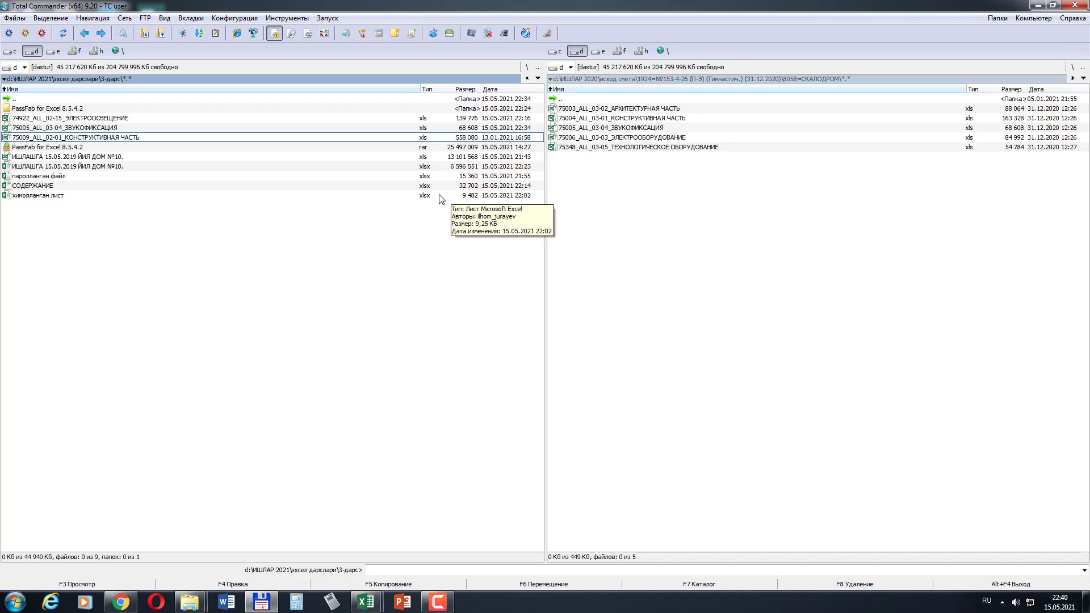
pyautogui.click(213, 167)
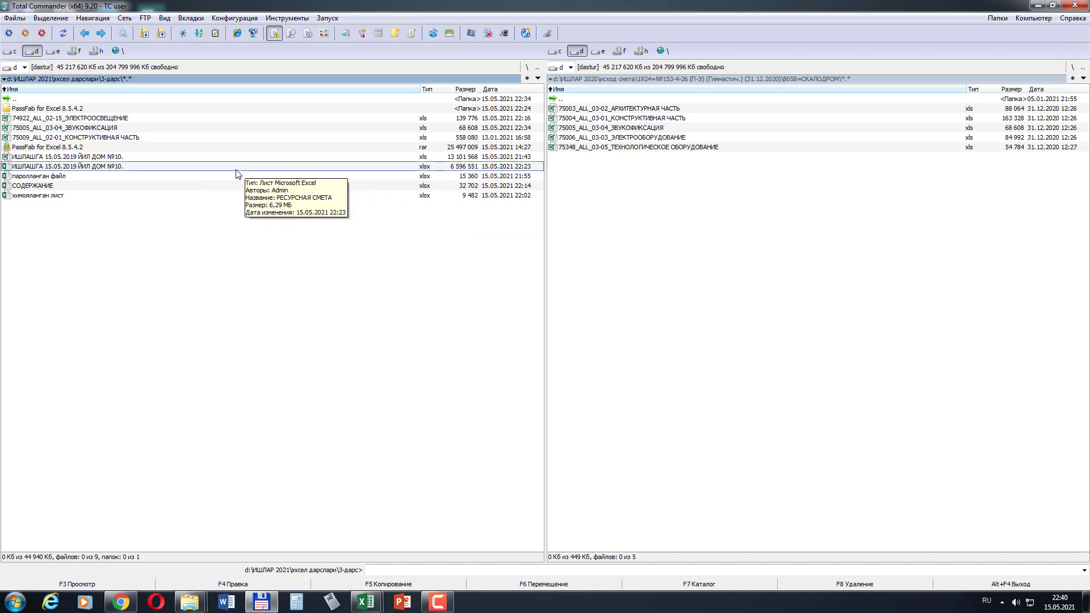